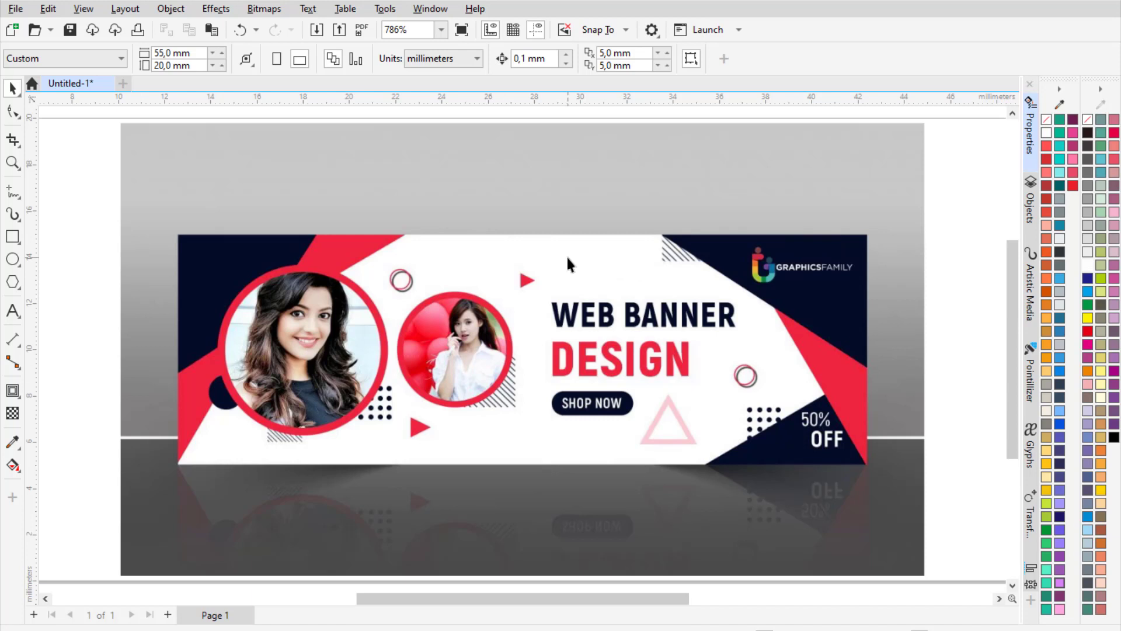
- Move the reference banner image off the page to directly below its lower edge and deselect it
scroll(582, 297, down, 2)
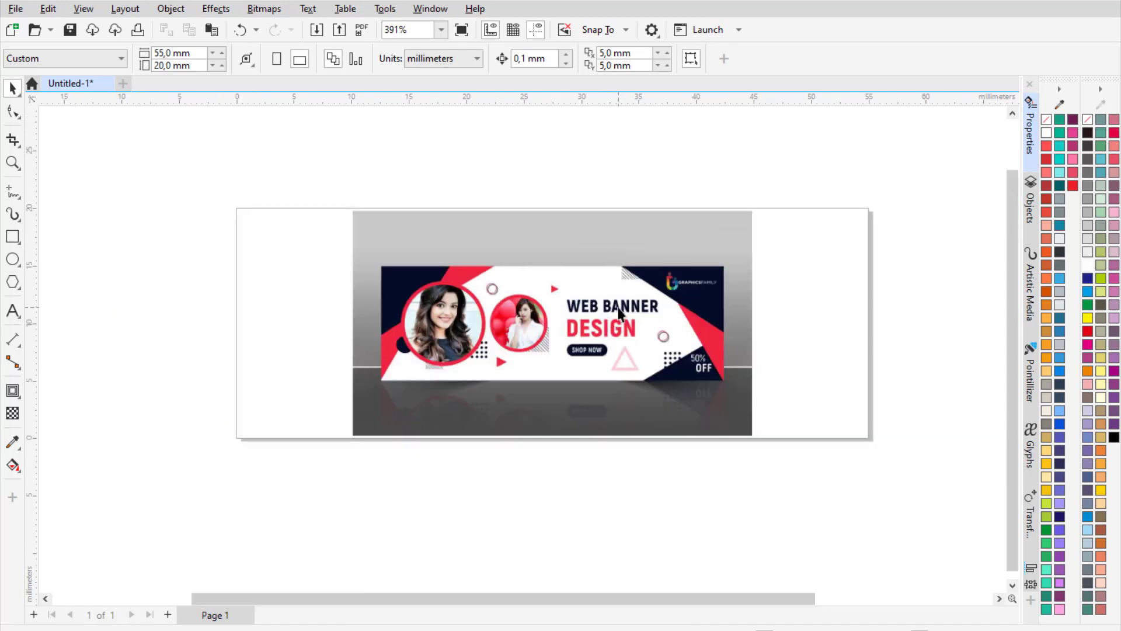
click(619, 314)
drag(645, 267, 602, 495)
scroll(467, 187, down, 2)
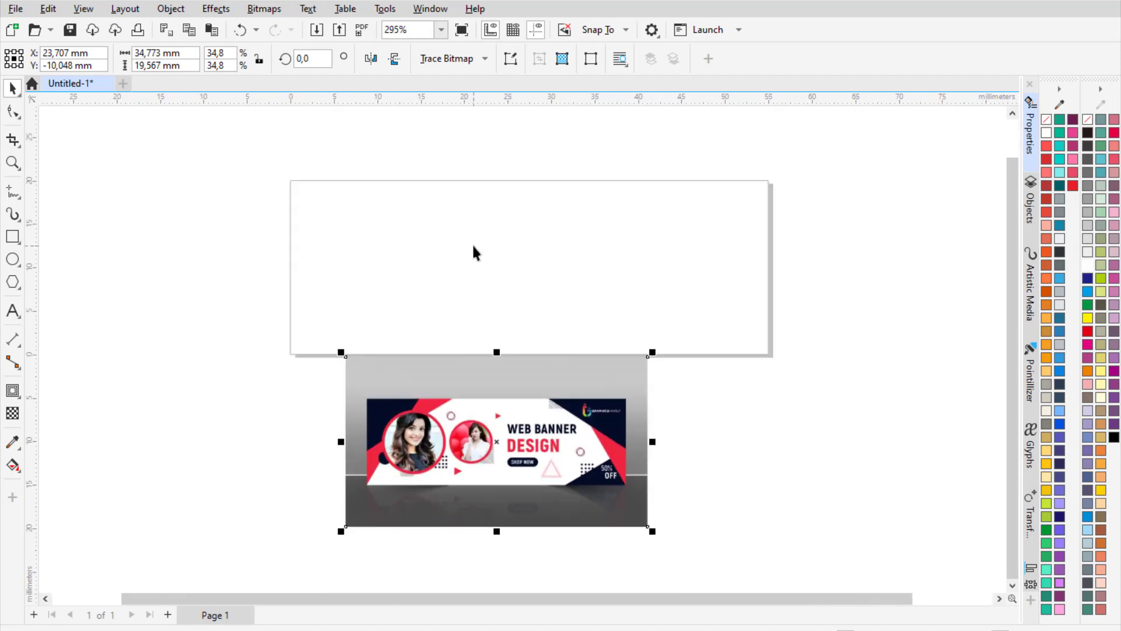
scroll(473, 247, up, 1)
click(641, 196)
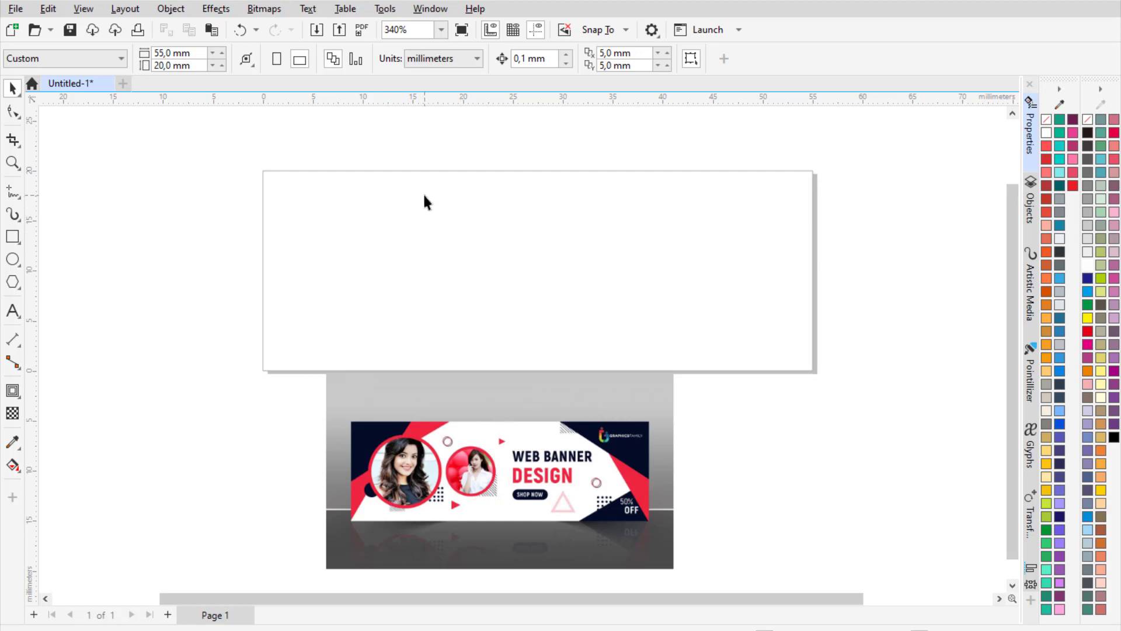
- Set the page size to 40 mm wide by 15 mm high
click(440, 61)
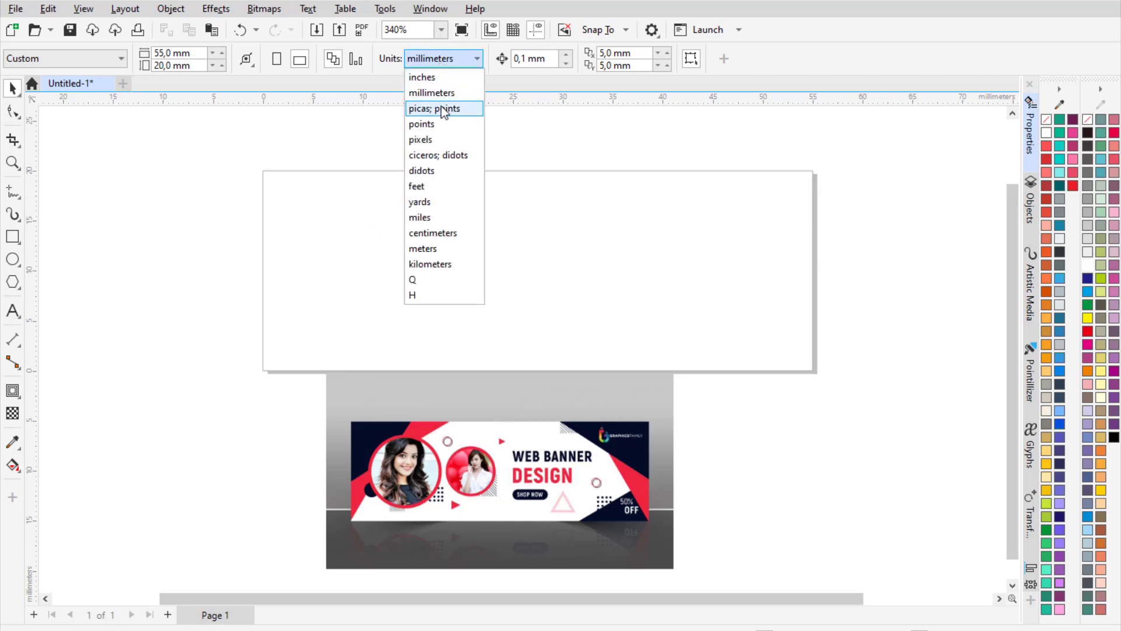
click(238, 148)
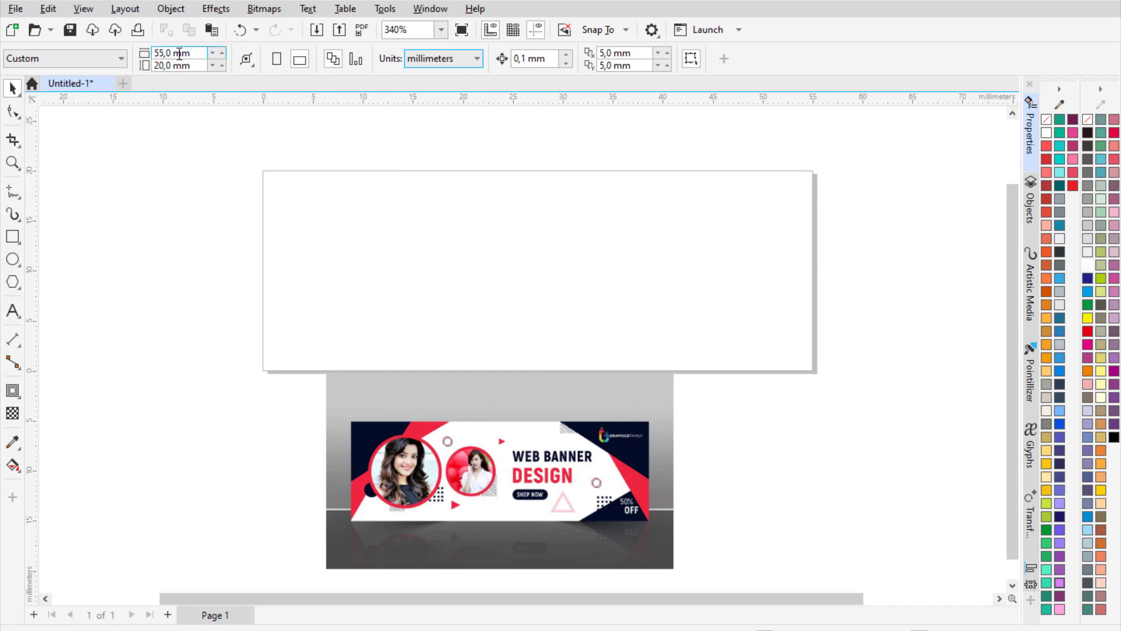
click(162, 66)
drag(194, 52, 132, 55)
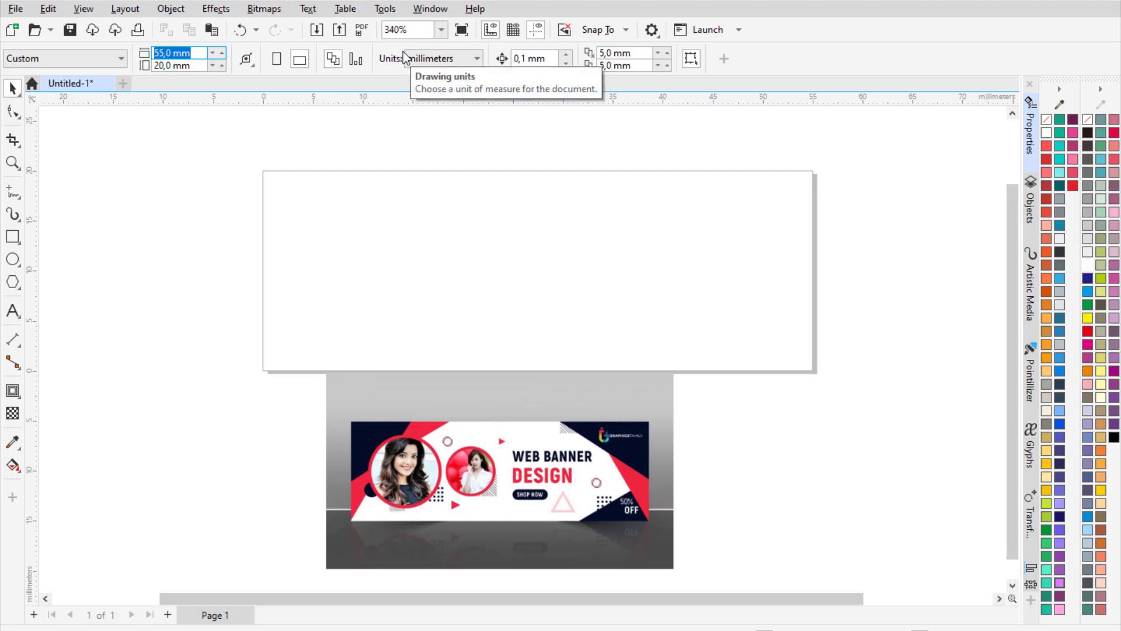
text(40)
key(Tab)
text(15)
key(Return)
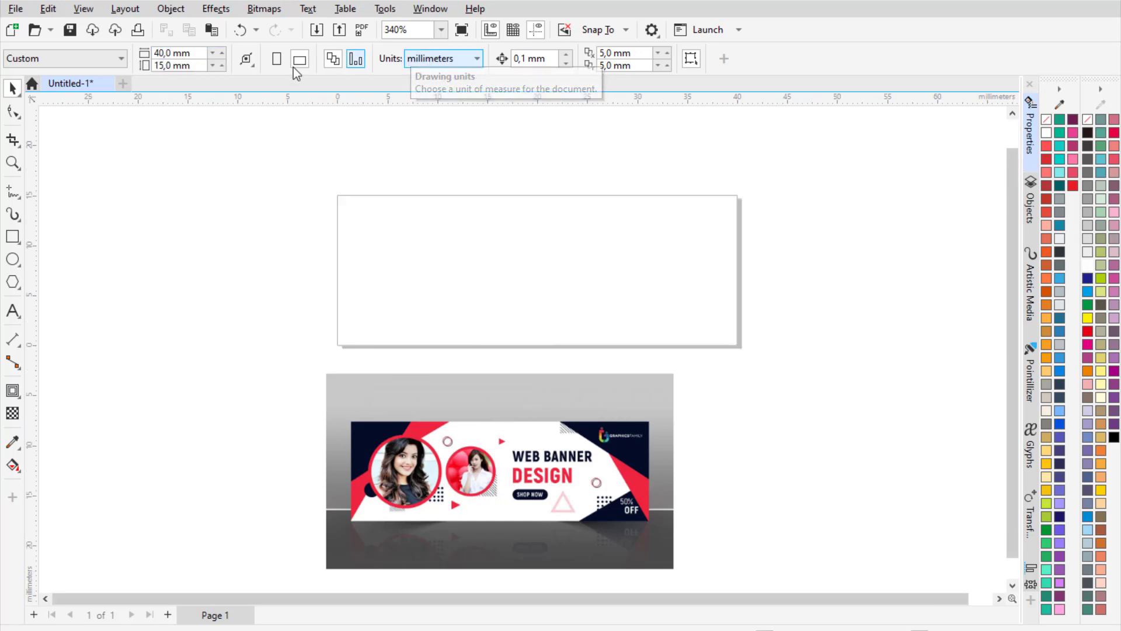
- Set the page size to 55 mm wide by 20 mm high
drag(196, 52, 153, 52)
text(55)
key(Tab)
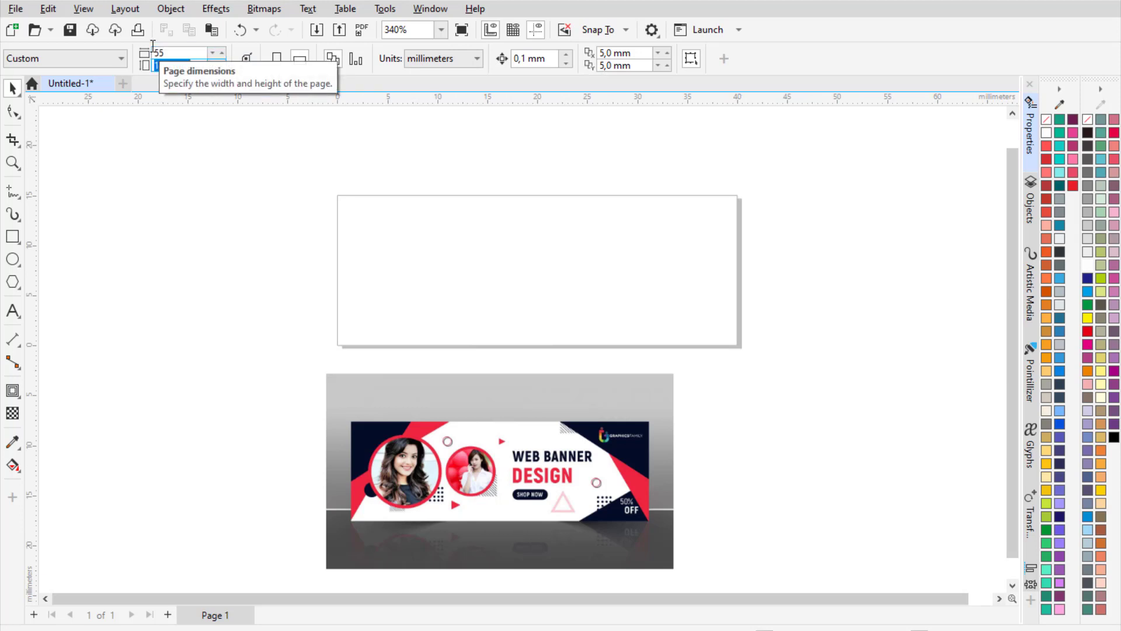
text(20)
key(Return)
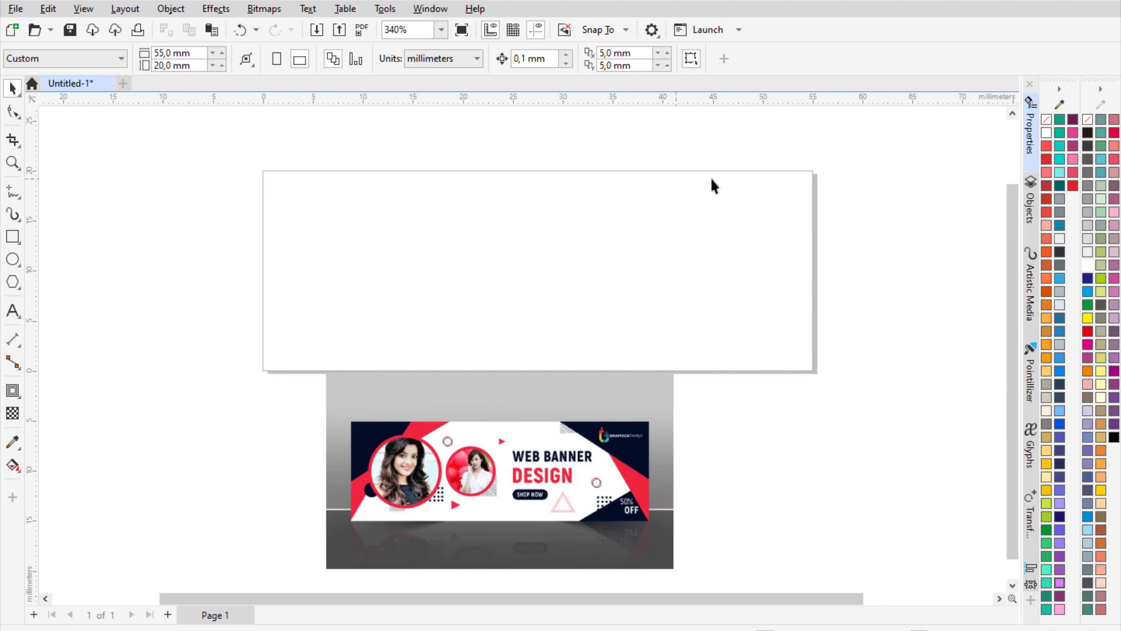
- Create a page-sized 55 × 20 mm rectangle and fill it with very light gray
double_click(19, 243)
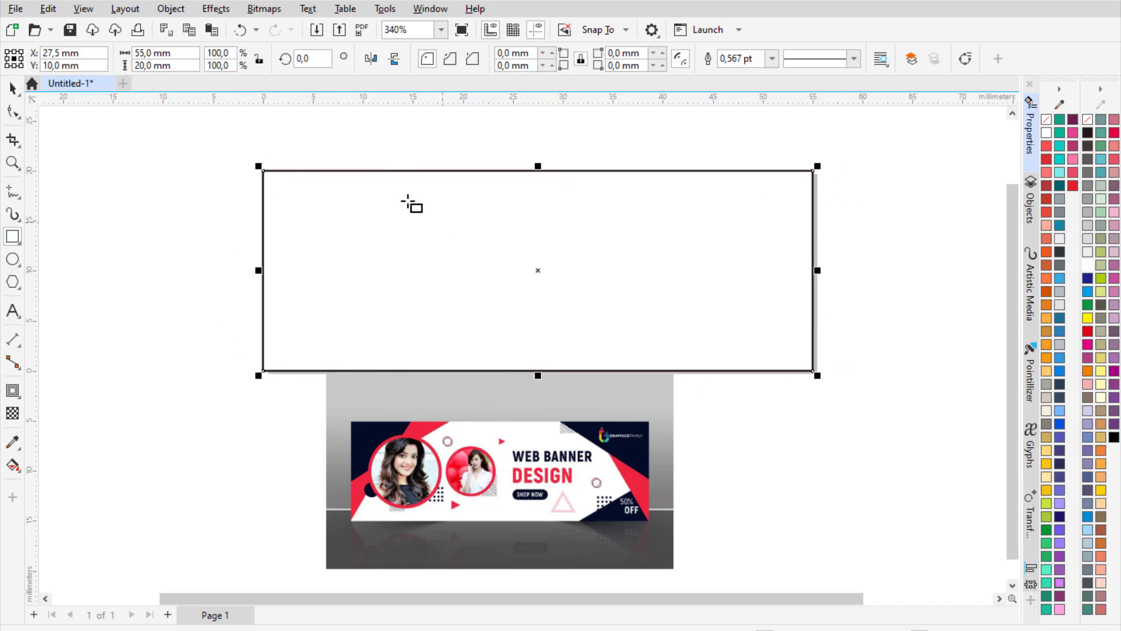
click(13, 87)
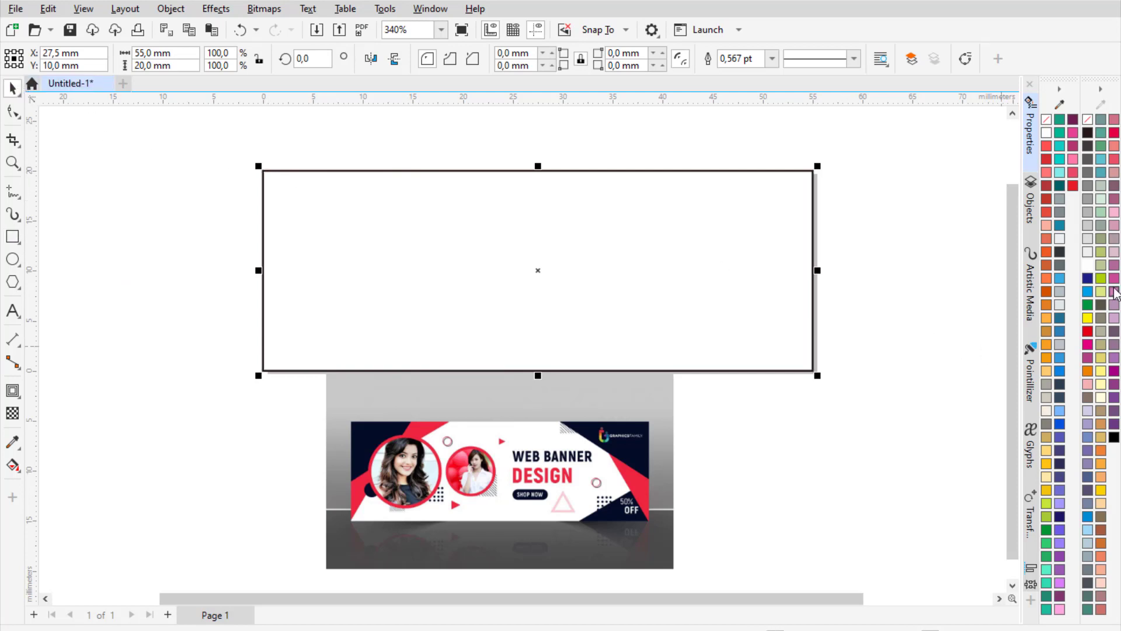
click(1087, 258)
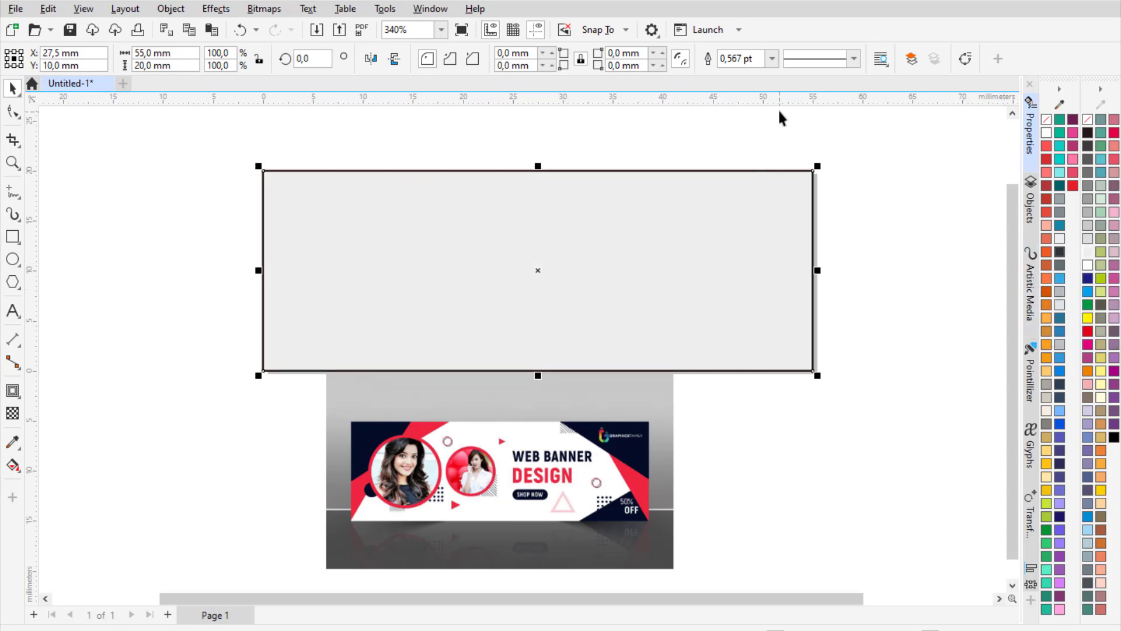
- Set the page-sized rectangle's outline width to None and deselect it
click(772, 59)
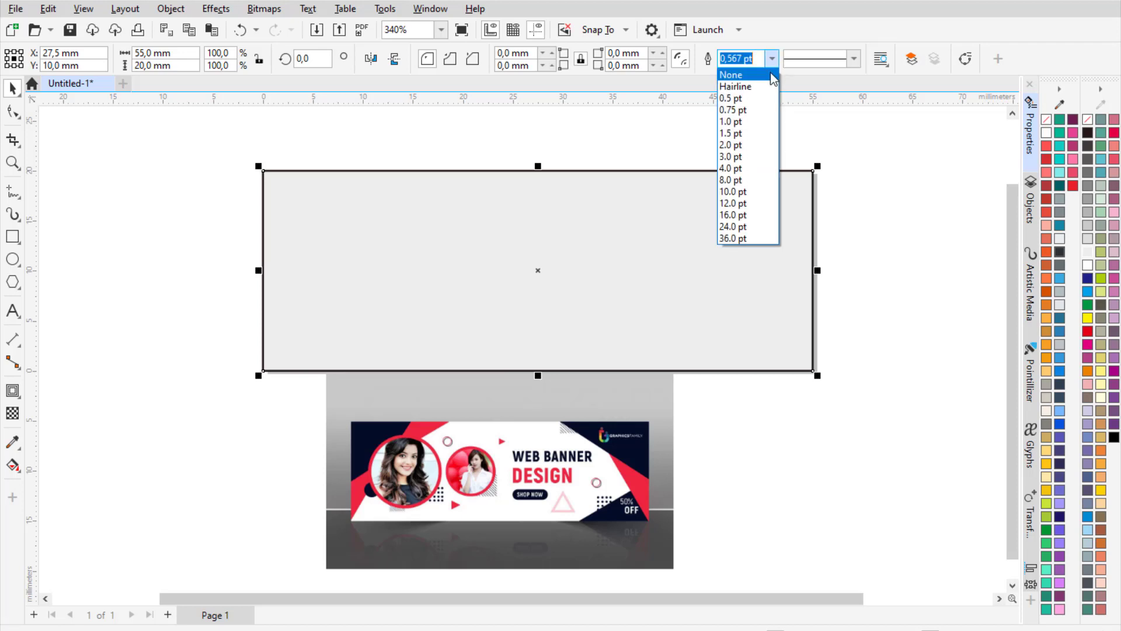
click(771, 75)
click(847, 182)
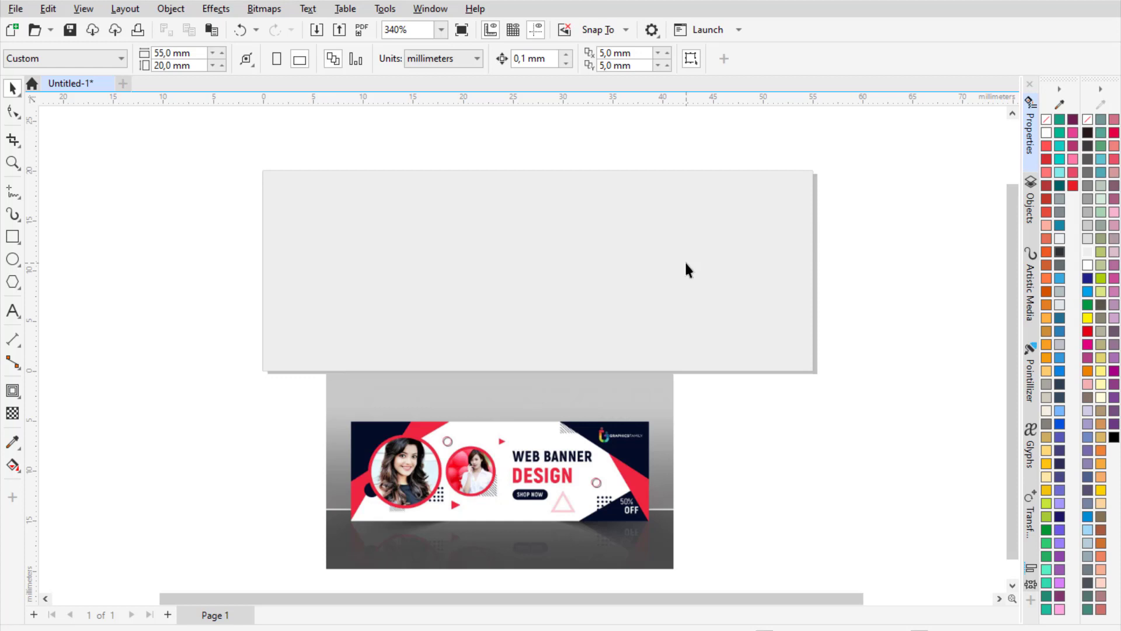
- Draw three straight Freehand lines over the rectangle's right end: an upper diagonal, one crossing it from the lower-right corner, and one slanting past the lower edge
click(22, 195)
click(64, 187)
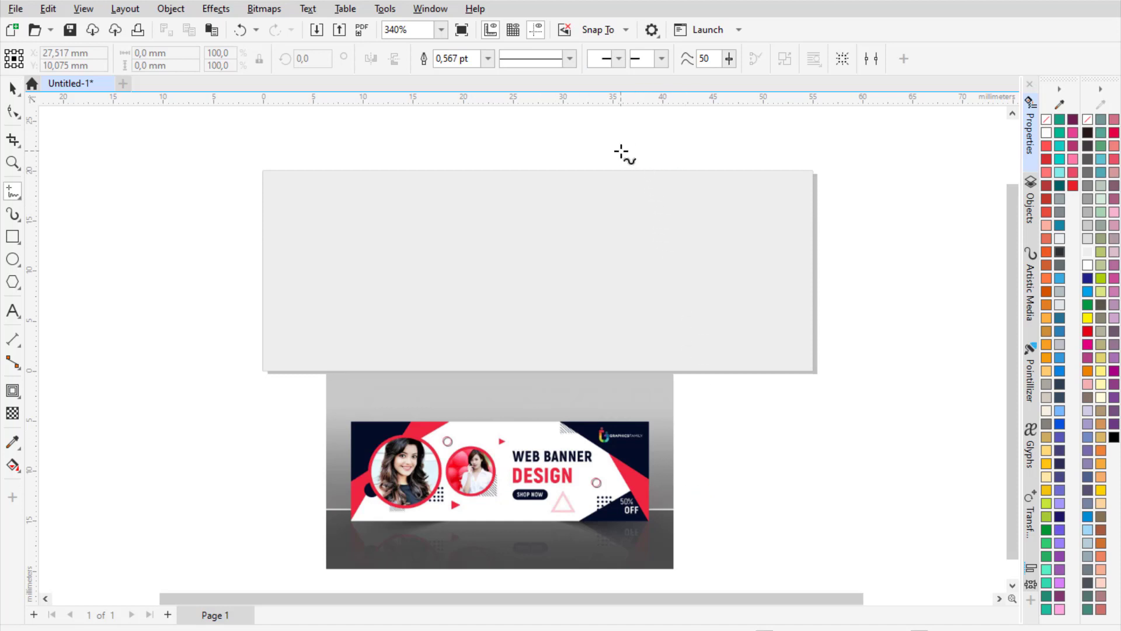
click(620, 146)
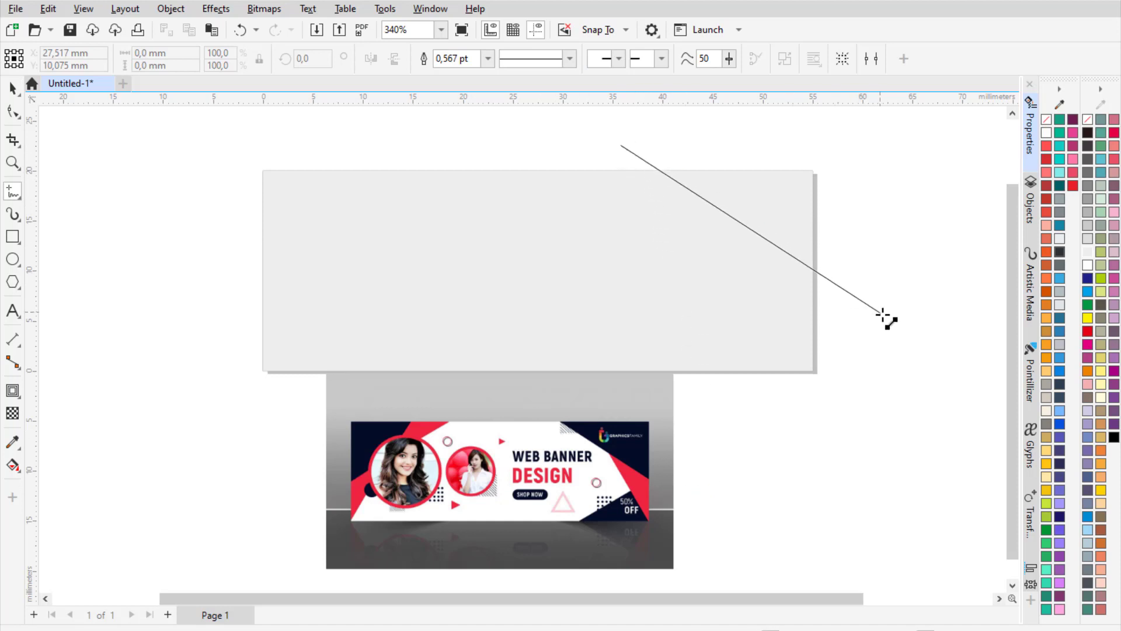
click(885, 315)
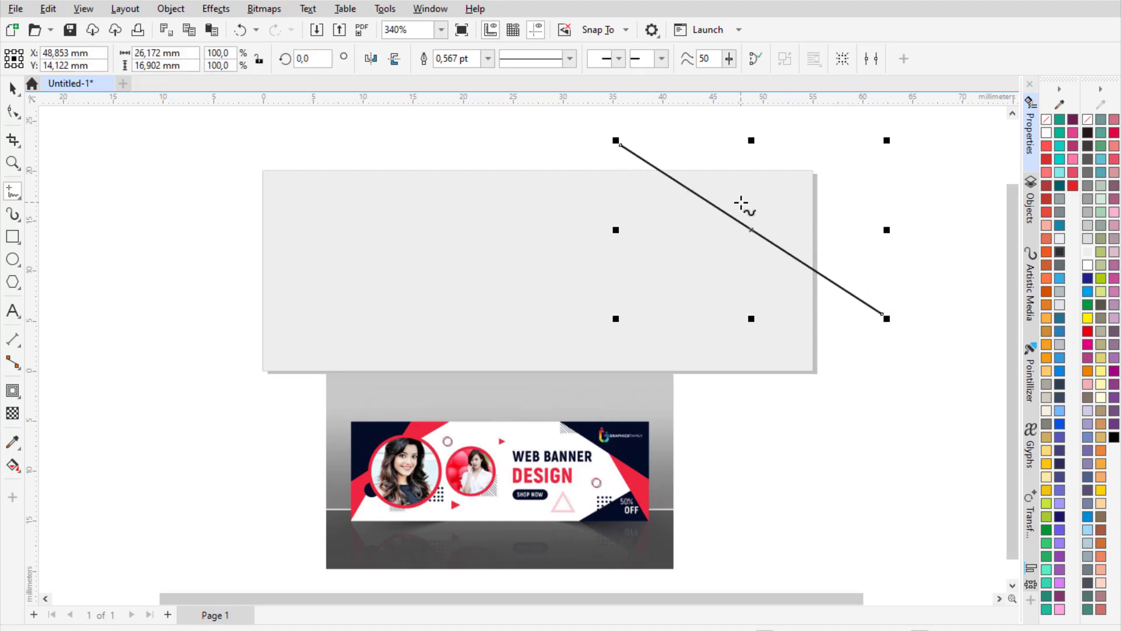
click(813, 371)
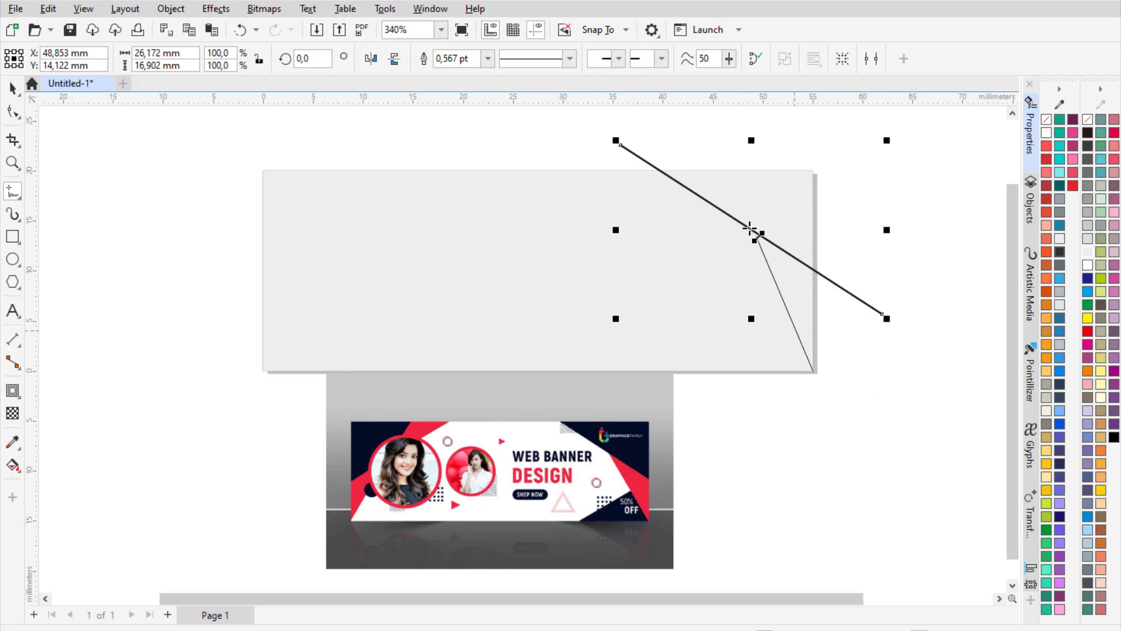
click(725, 192)
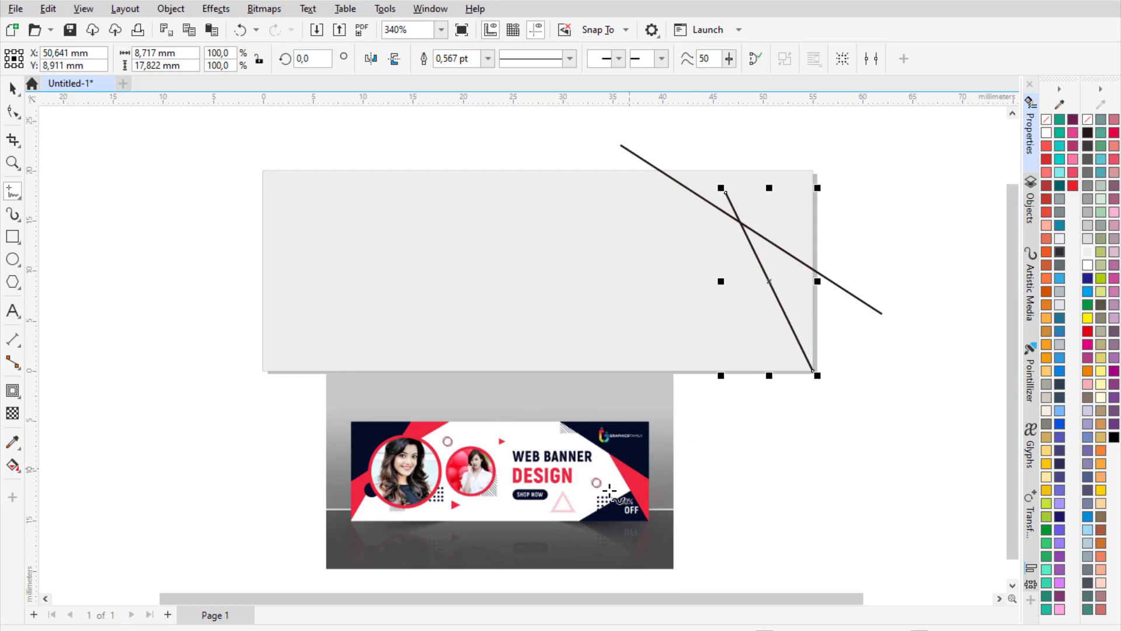
click(778, 299)
click(653, 400)
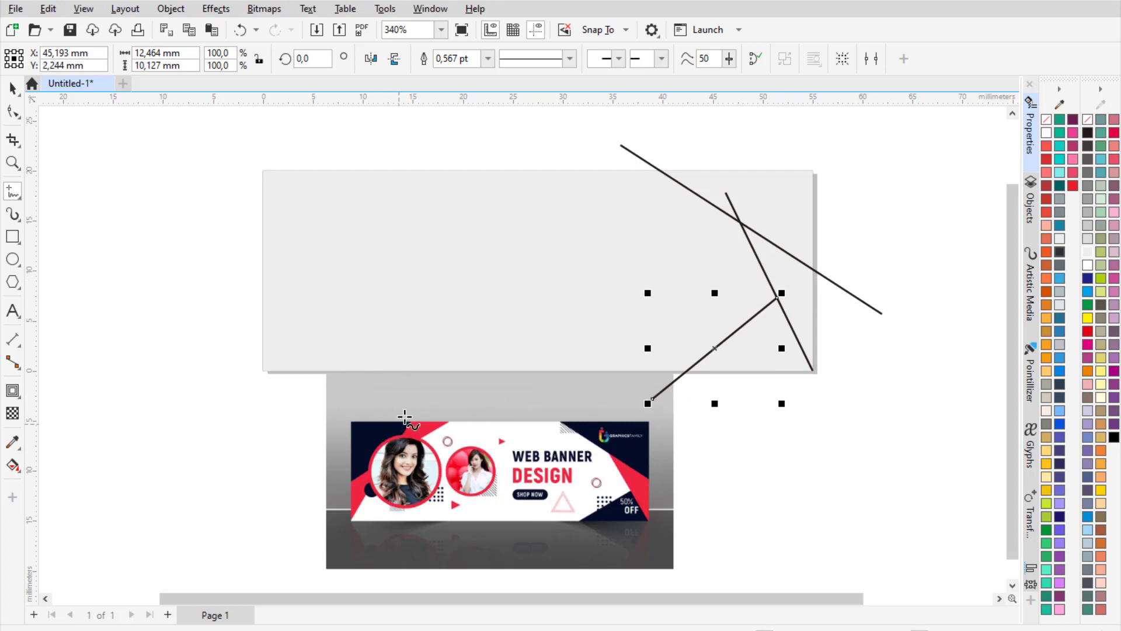
- Draw a straight diagonal line across the rectangle's upper-left corner, spanning about 19.4 × 14.3 mm beyond both edges
click(249, 298)
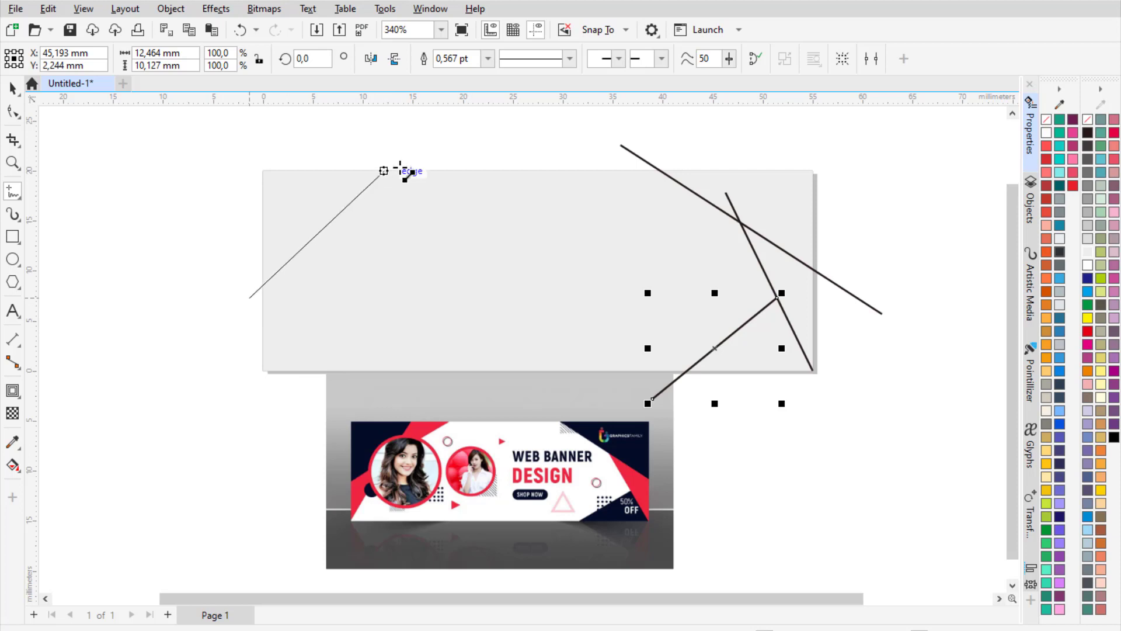
click(444, 155)
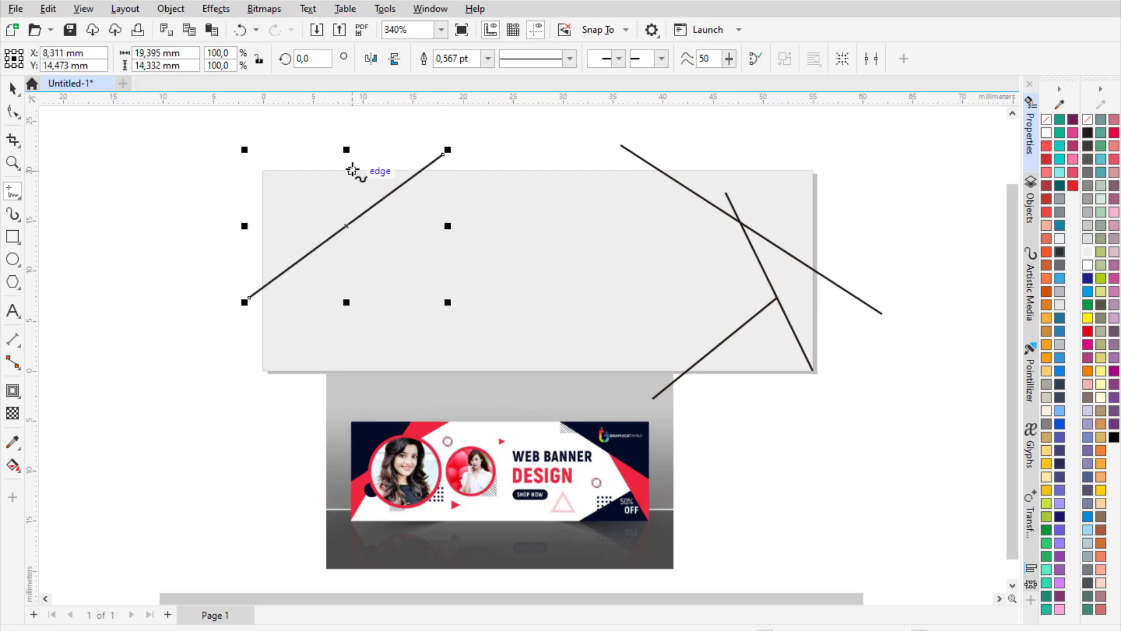
click(352, 170)
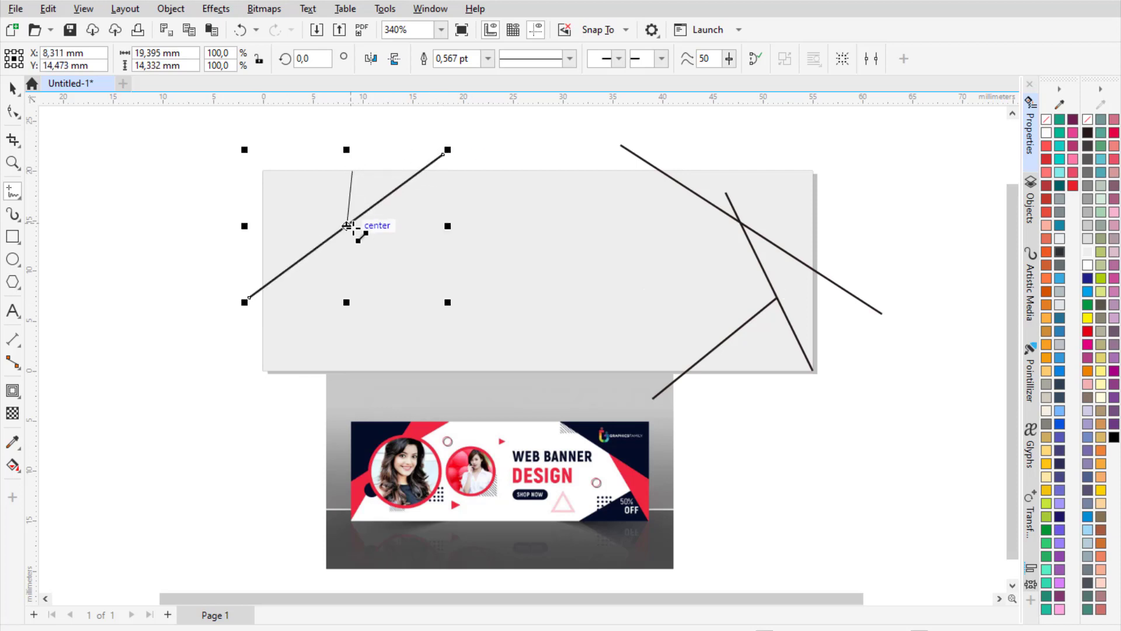
click(251, 402)
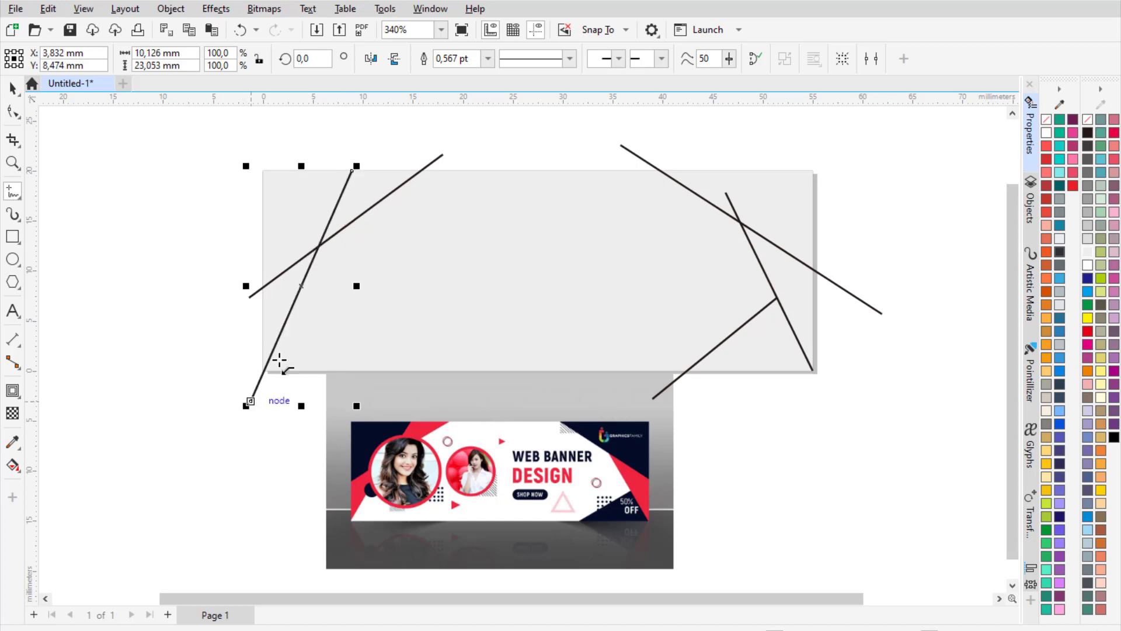
key(ctrl+z)
- Draw a steep straight line about 11.4 × 24.9 mm over the rectangle's left end, crossing the upper-left diagonal and extending beyond the page
click(361, 153)
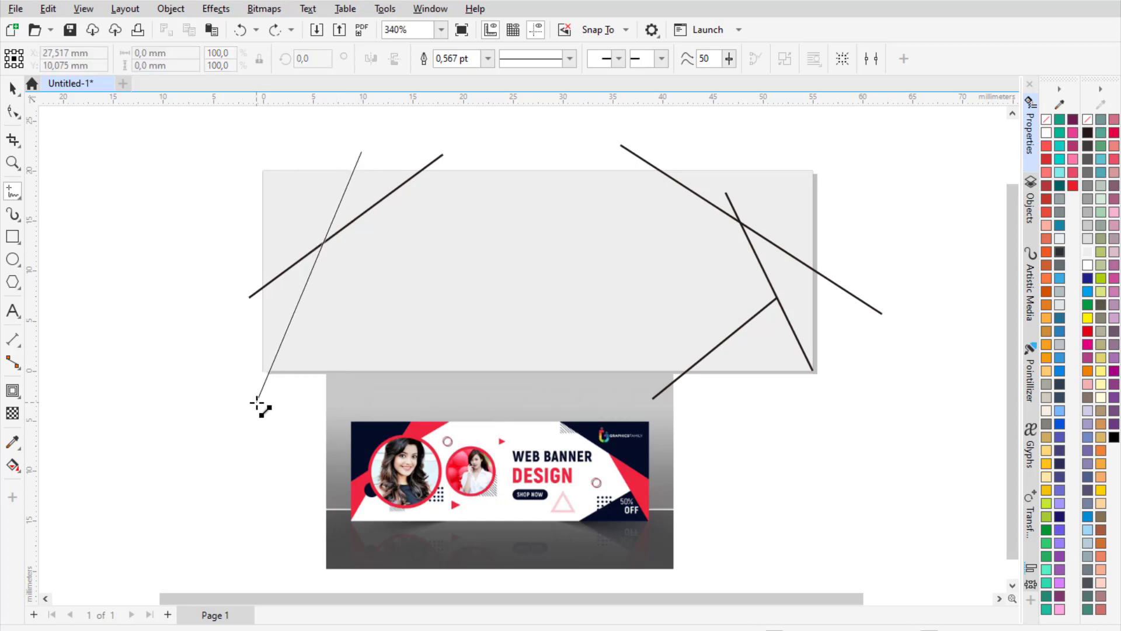
click(247, 402)
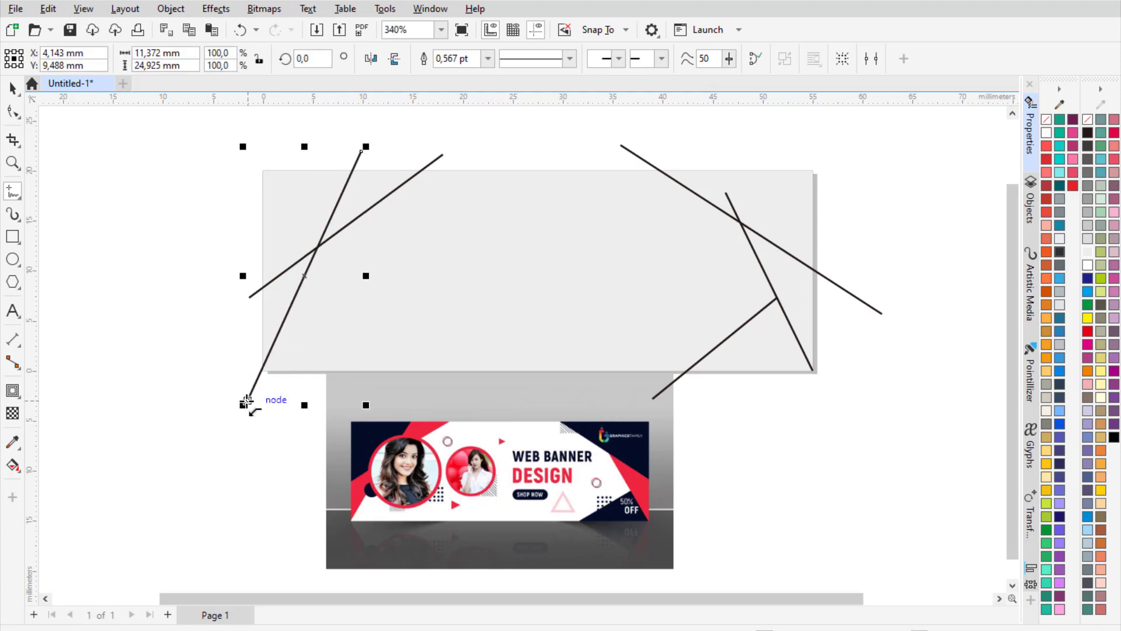
- Use Smart Fill to create six blue-gray shapes with 0.567 pt outlines from the regions the lines cut off at both ends
click(12, 465)
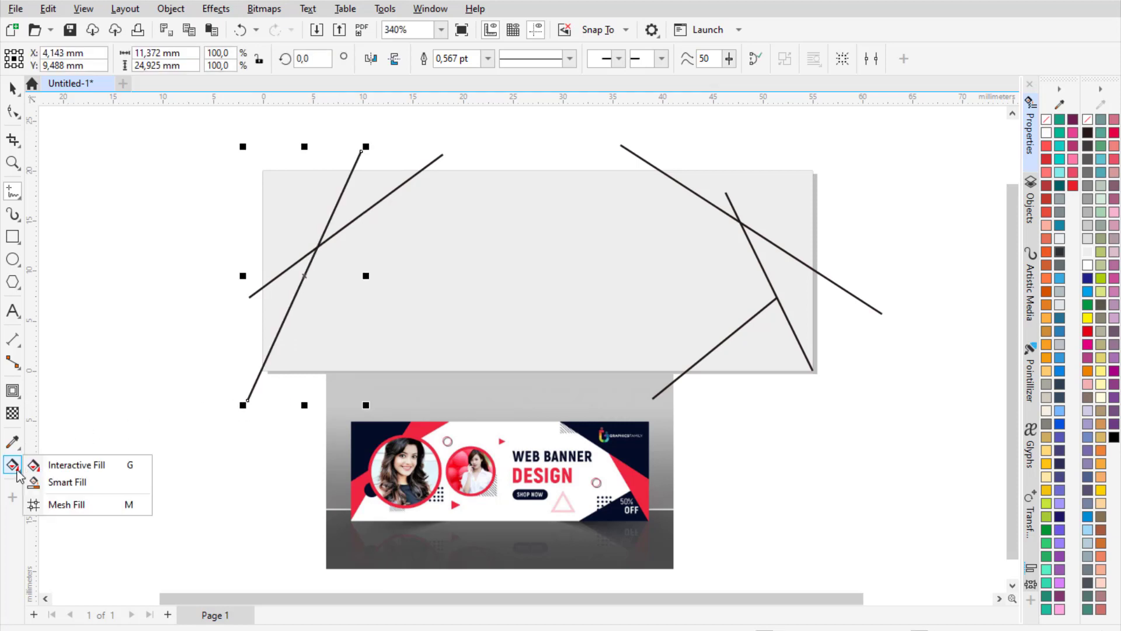
click(67, 482)
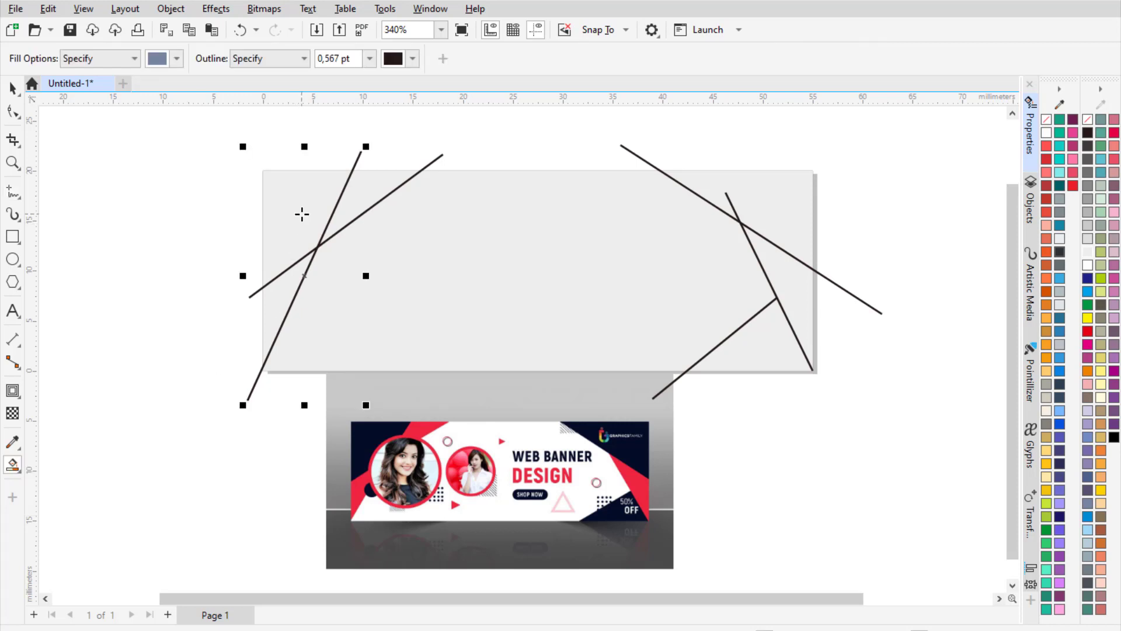
click(302, 215)
click(363, 195)
click(275, 306)
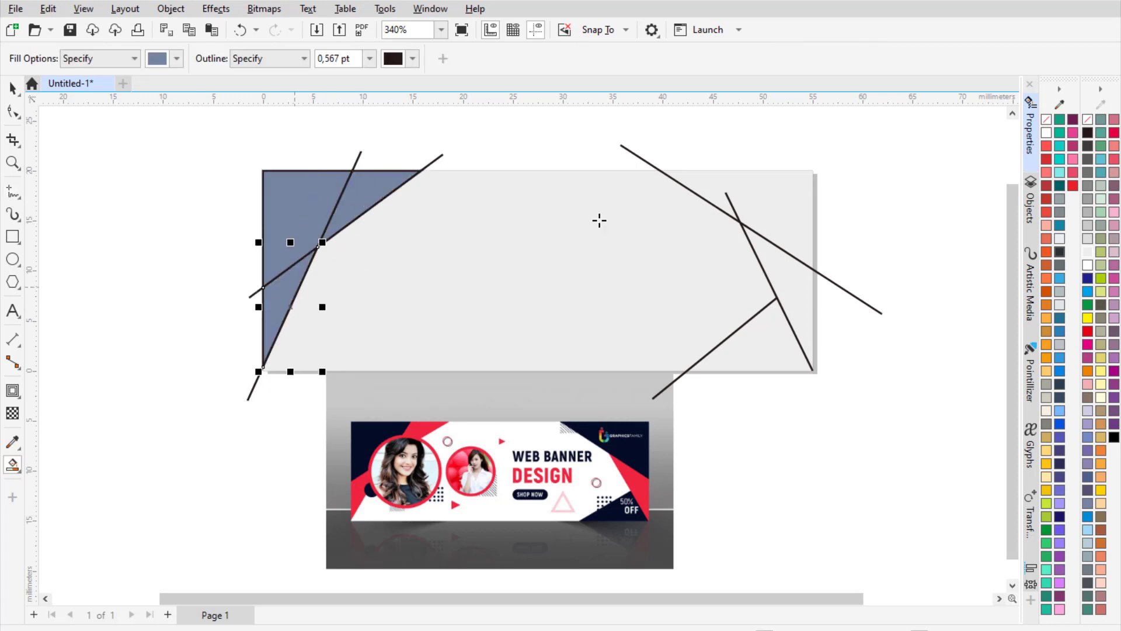
click(761, 195)
click(777, 264)
click(757, 338)
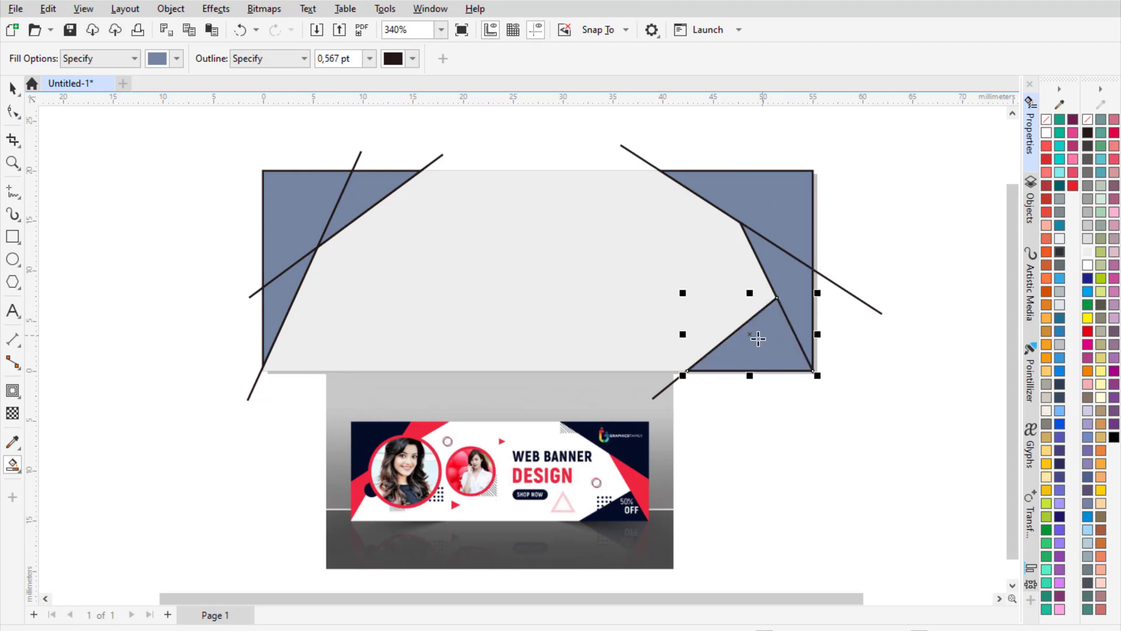
- Delete the four construction lines that stick out beyond the page edges
key(space)
click(358, 156)
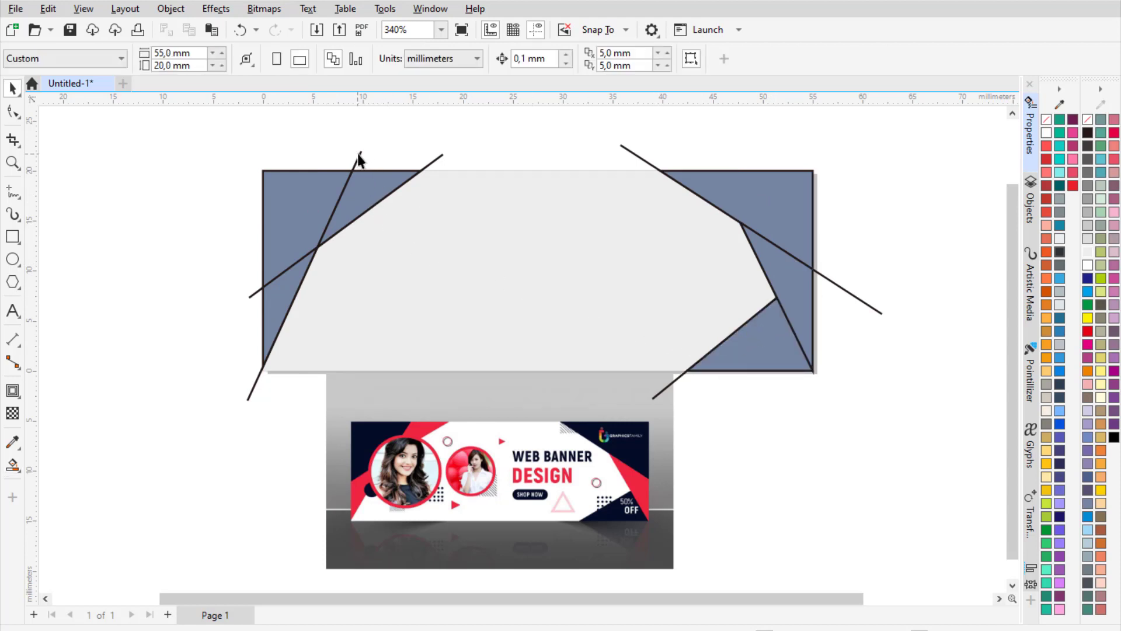
key(Delete)
click(435, 161)
key(Delete)
click(639, 158)
key(Delete)
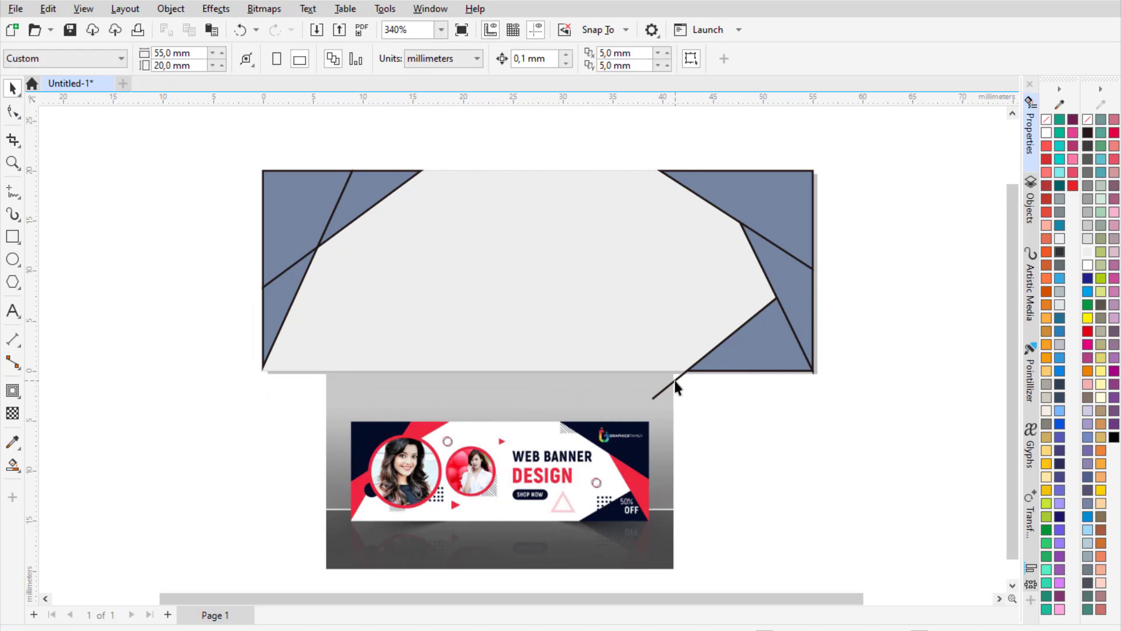
click(674, 380)
key(Delete)
- Fill the lower-right, upper-right and upper-left corner shapes with dark charcoal
click(758, 332)
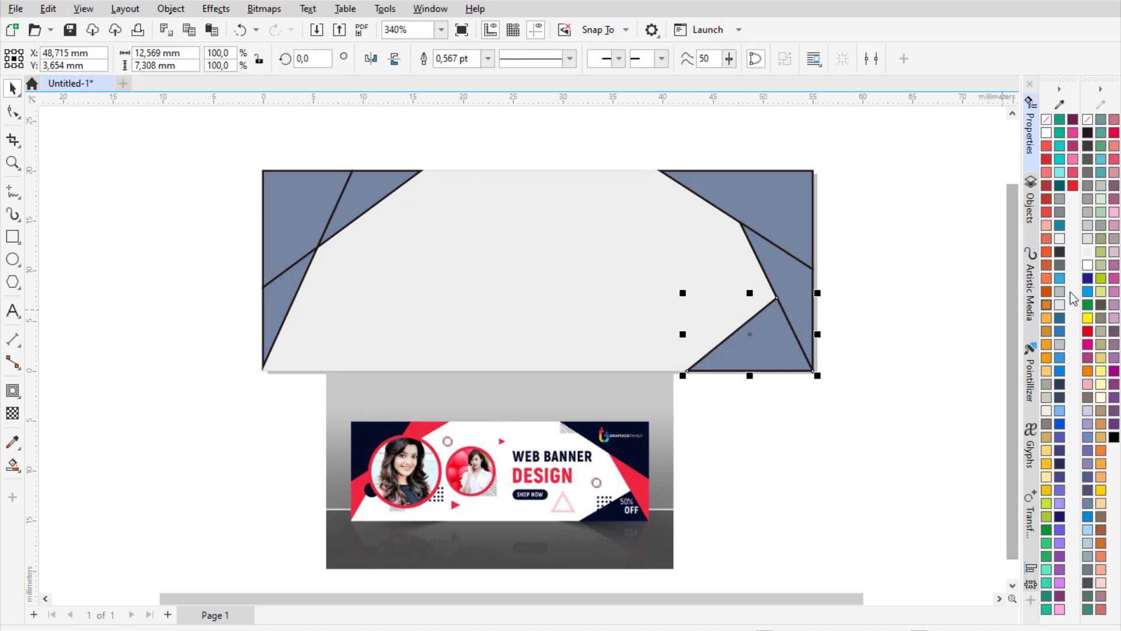
click(1059, 251)
click(795, 228)
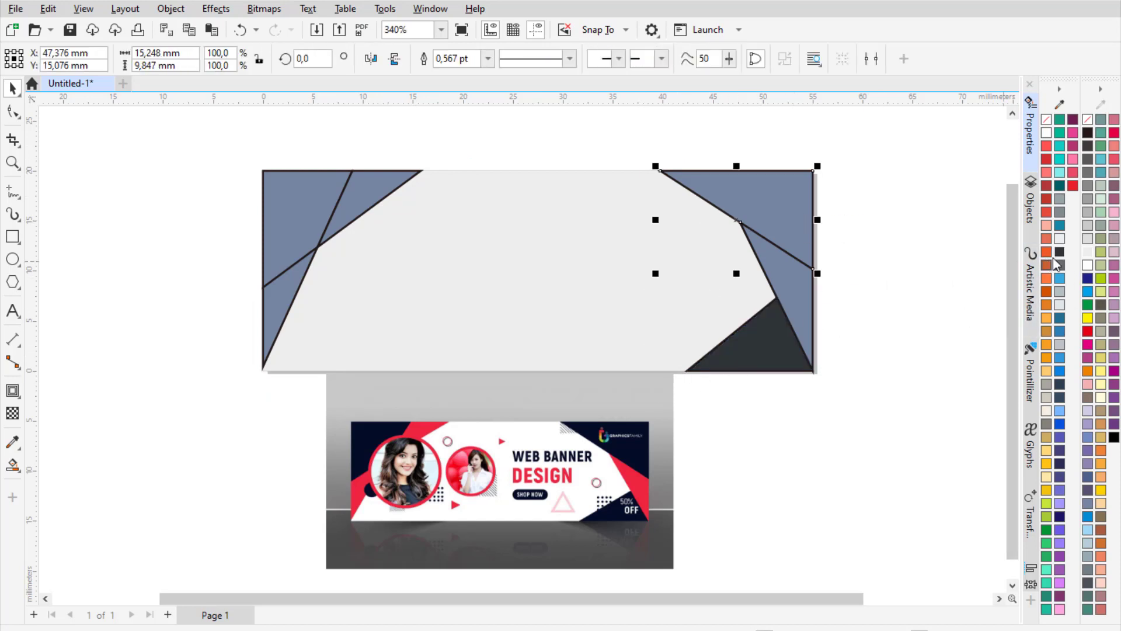
click(1059, 252)
click(316, 185)
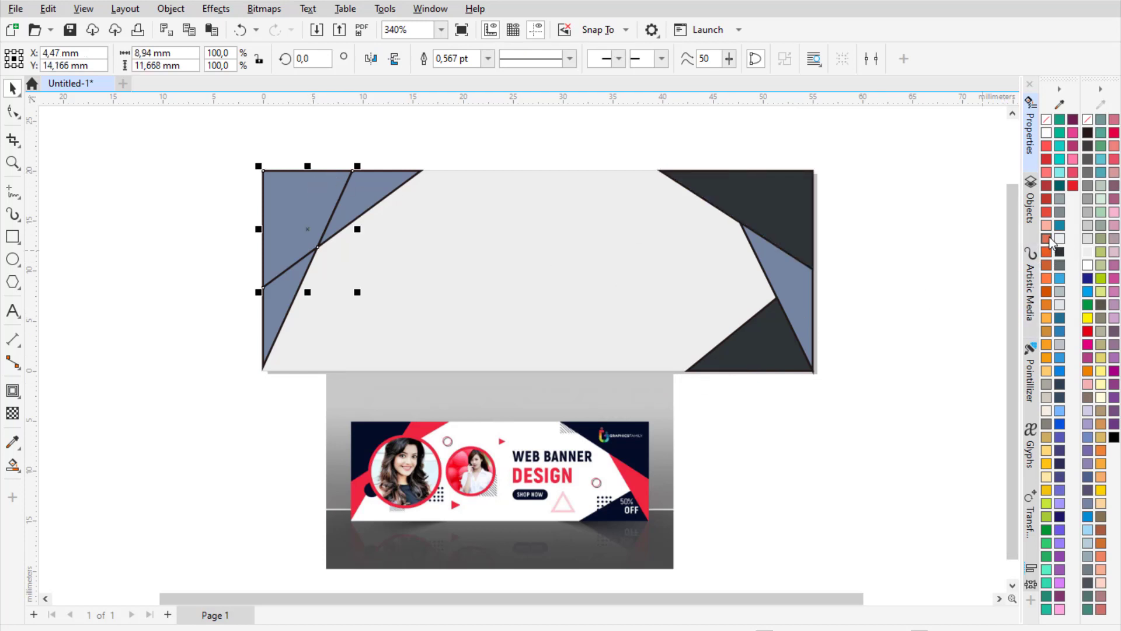
click(1059, 252)
- Fill the remaining right-edge shape and the two remaining blue-gray shapes at the left end with red
click(791, 293)
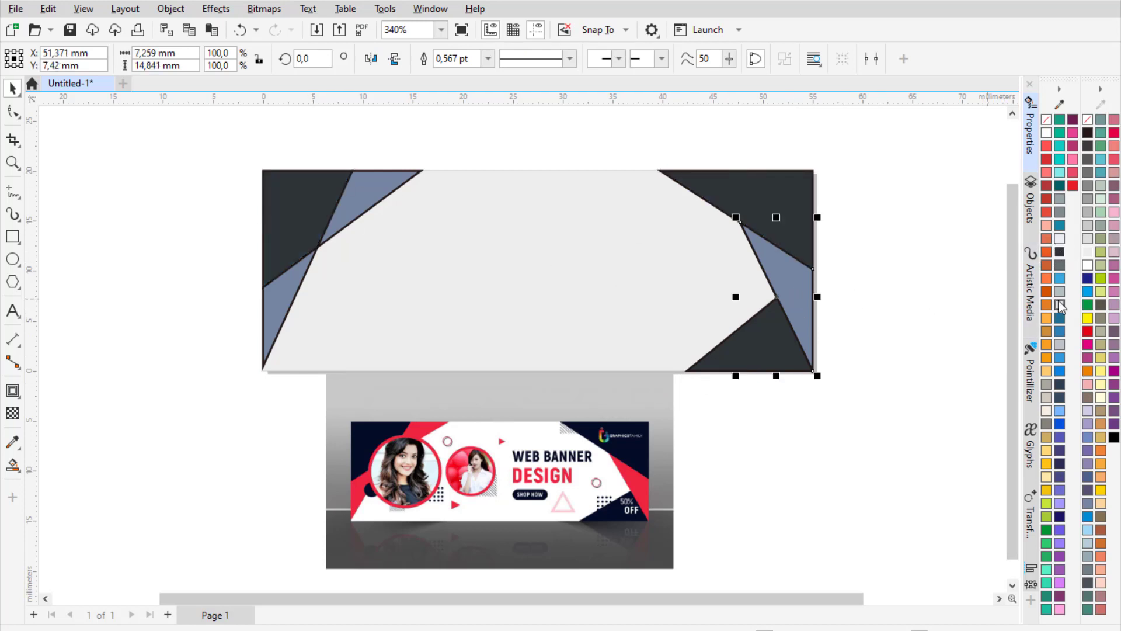
click(1089, 334)
click(278, 304)
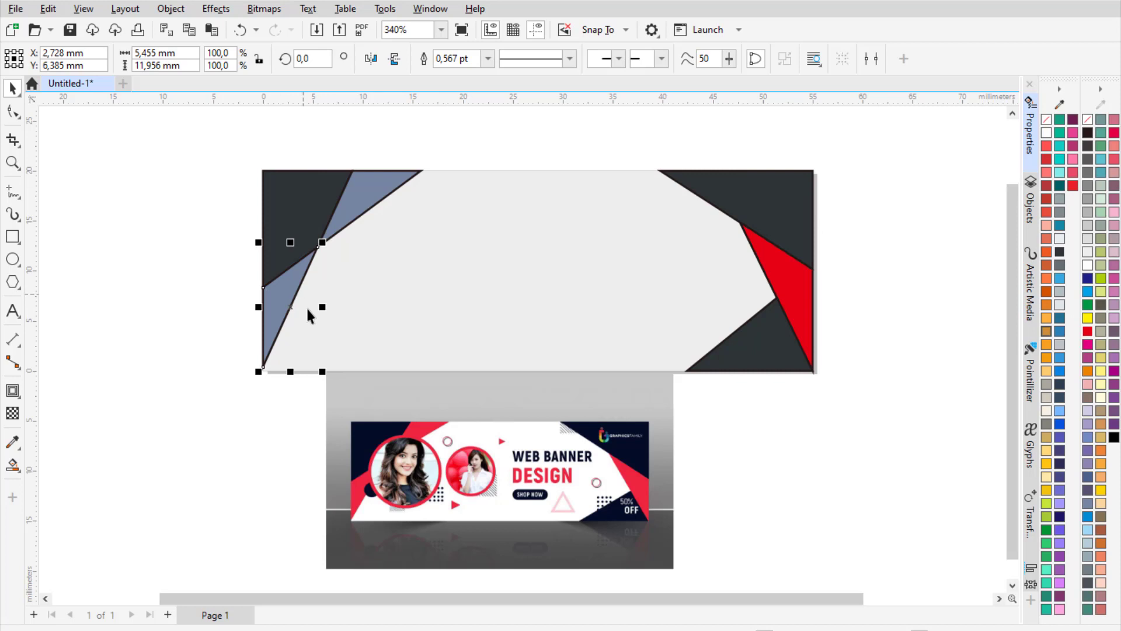
shift+click(392, 199)
click(1088, 331)
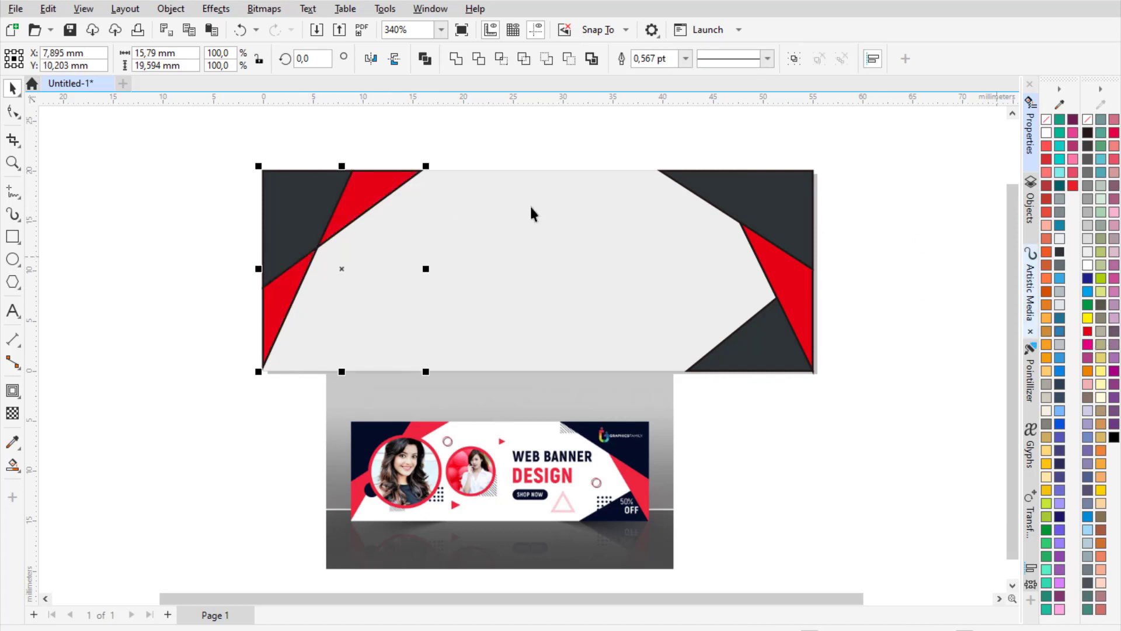
- Remove the outlines from all six corner shapes together and deselect them
click(218, 138)
drag(210, 140, 888, 414)
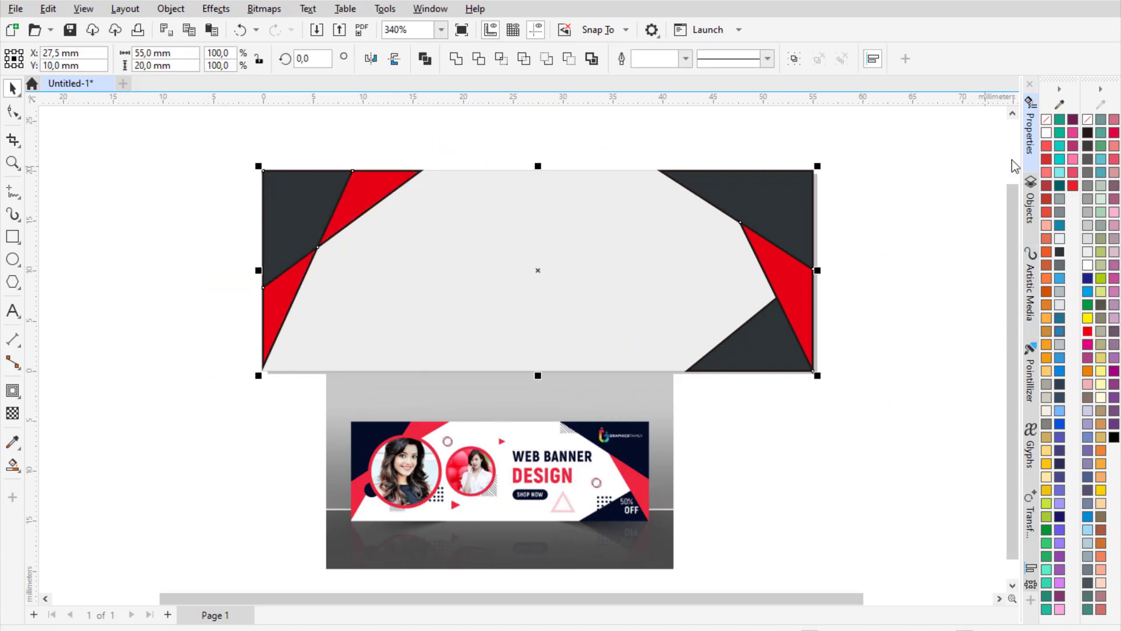
right_click(1049, 122)
key(Escape)
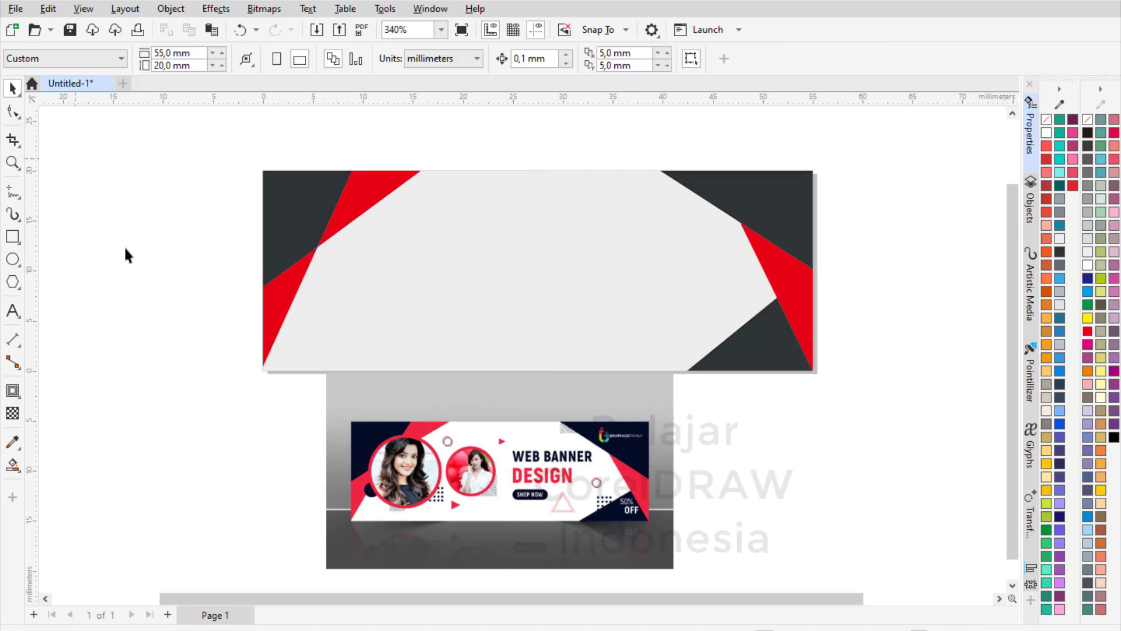
- Draw a circle about 2.2 mm in diameter just to the right of the upper-left red shape
scroll(456, 494, up, 1)
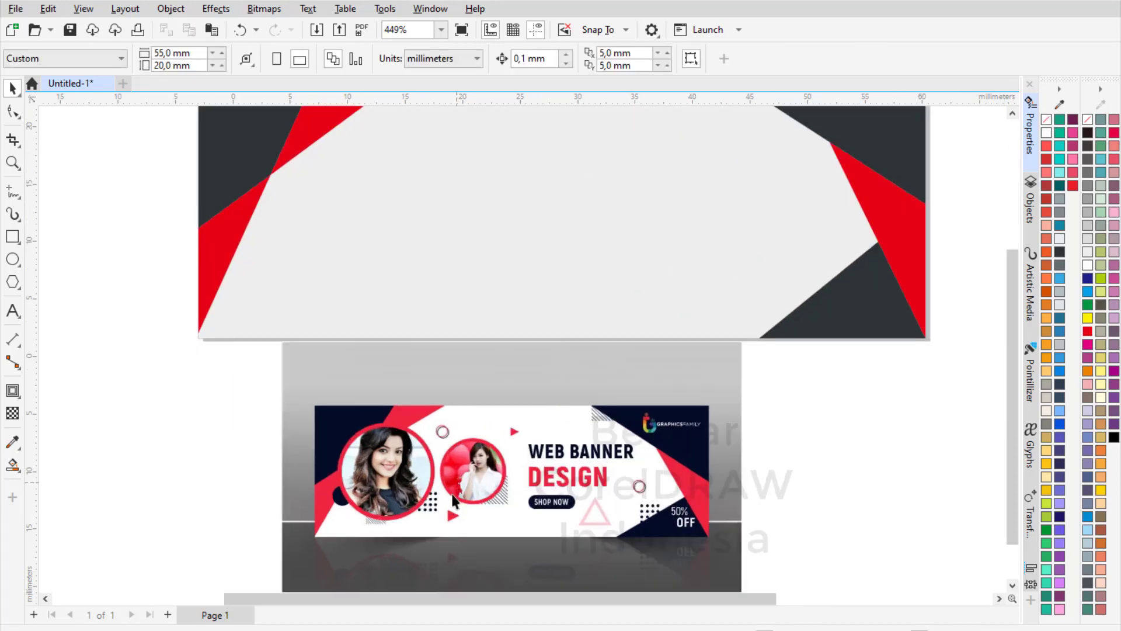
scroll(450, 411, down, 1)
scroll(450, 411, up, 4)
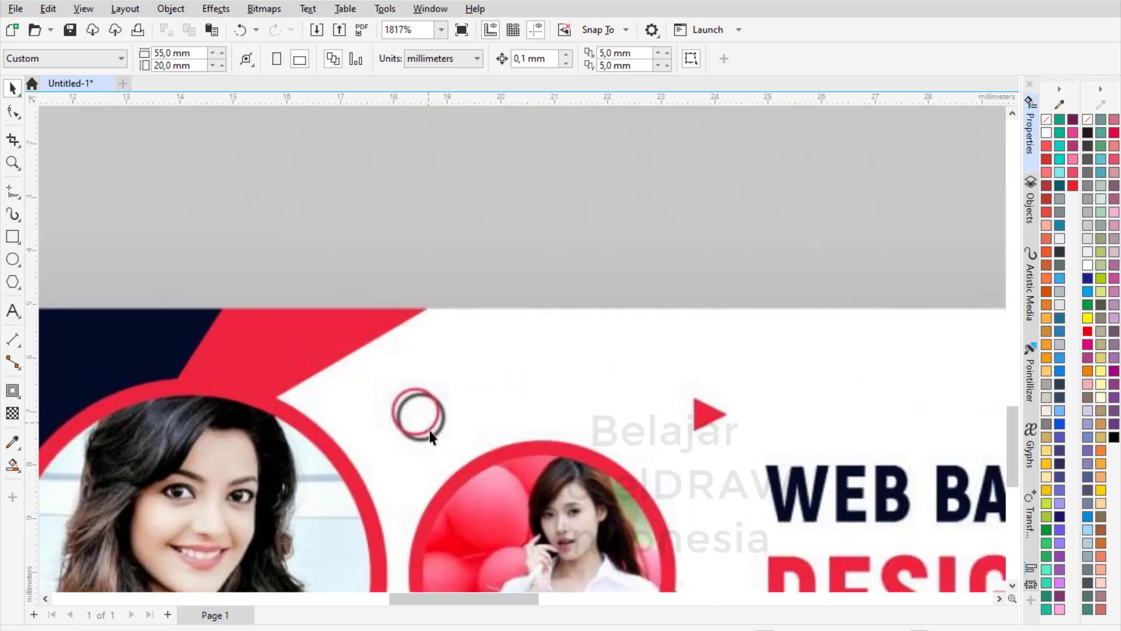
scroll(430, 430, down, 3)
scroll(478, 394, down, 2)
scroll(444, 190, up, 2)
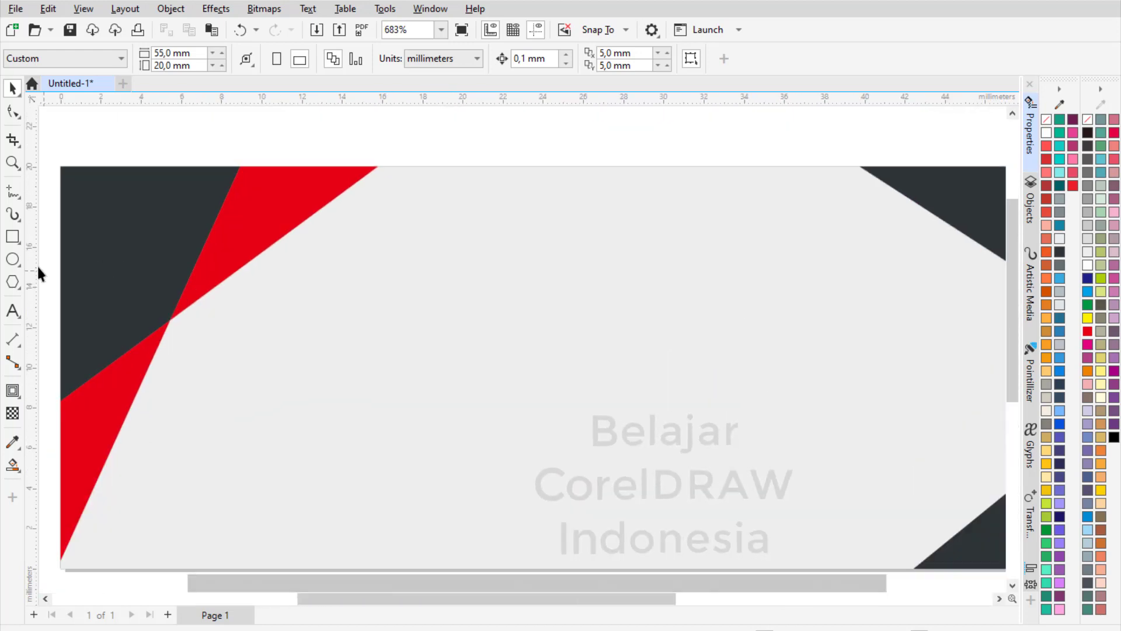
click(18, 264)
click(70, 259)
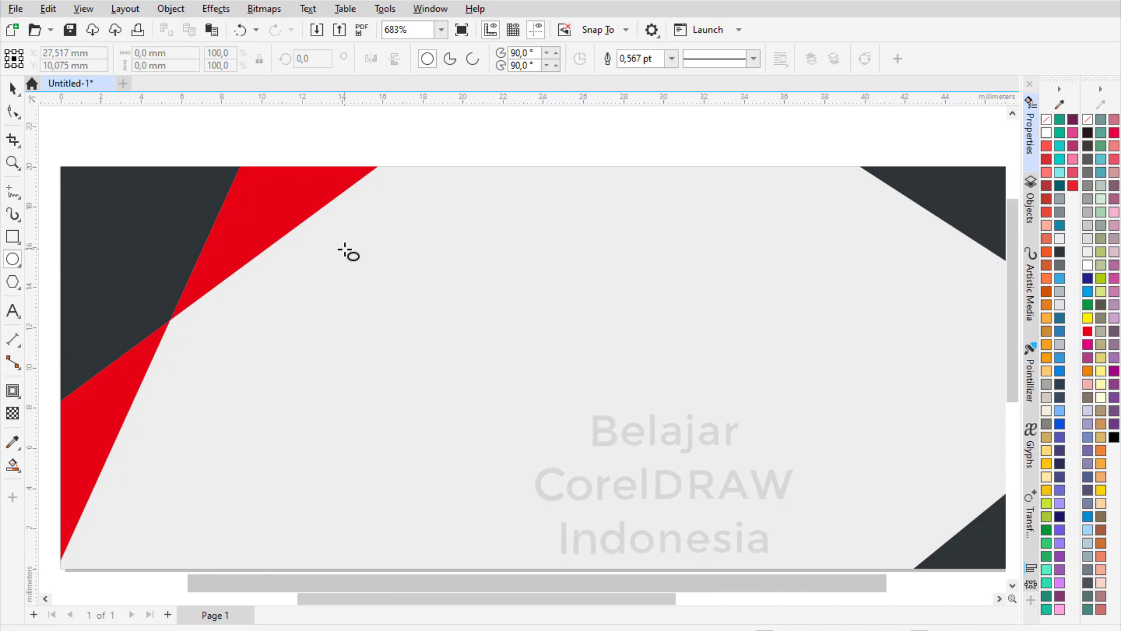
drag(345, 250, 391, 292)
key(space)
scroll(357, 239, down, 1)
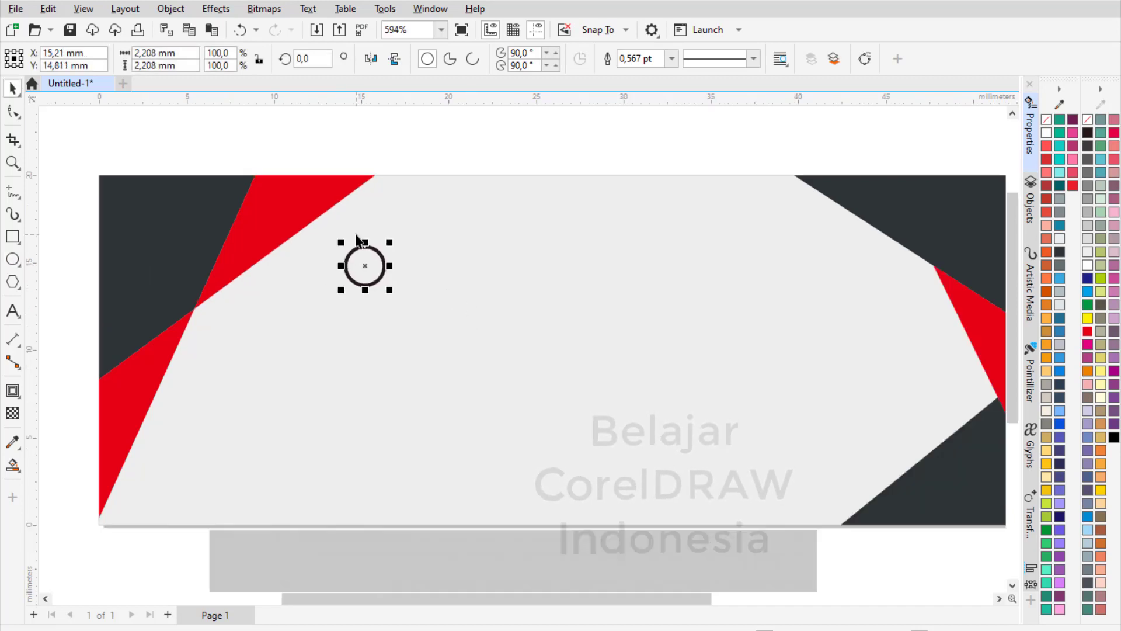
- Compare the circle with the reference banner's double ring and set its outline color to dark gray
scroll(356, 234, down, 4)
scroll(350, 217, up, 6)
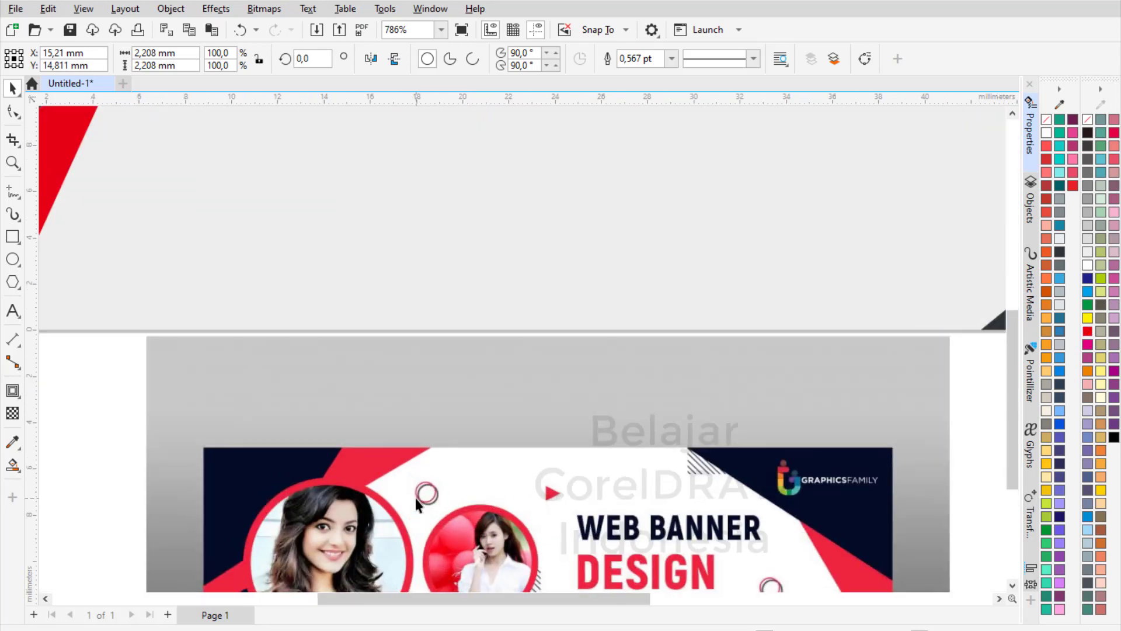
scroll(416, 498, up, 6)
scroll(490, 495, down, 12)
scroll(446, 283, up, 10)
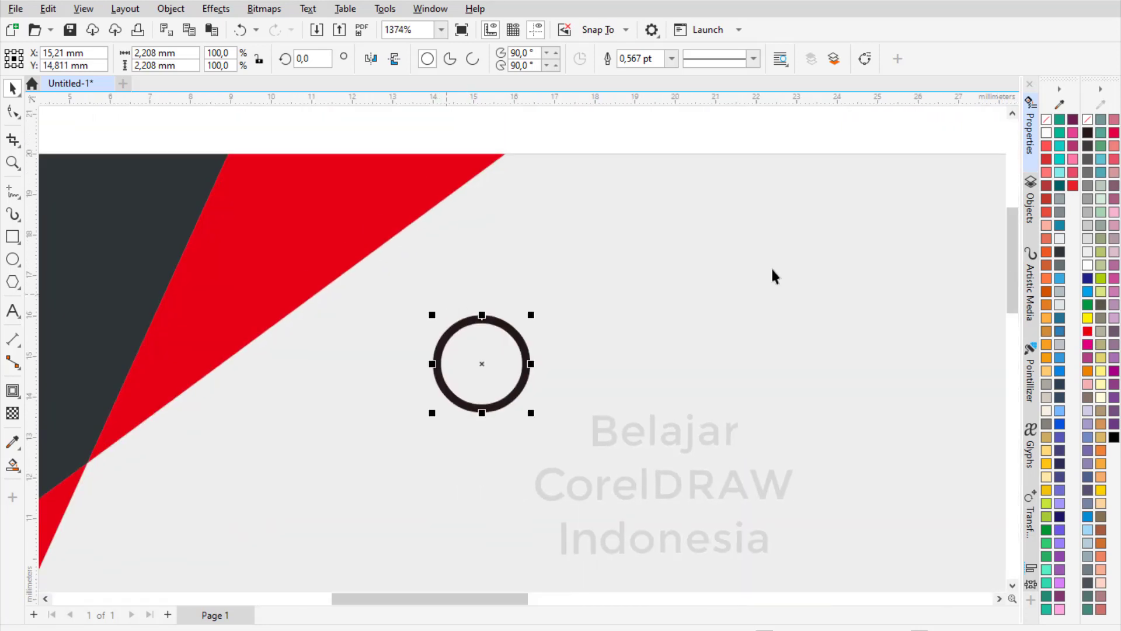
right_click(1096, 175)
scroll(515, 370, up, 3)
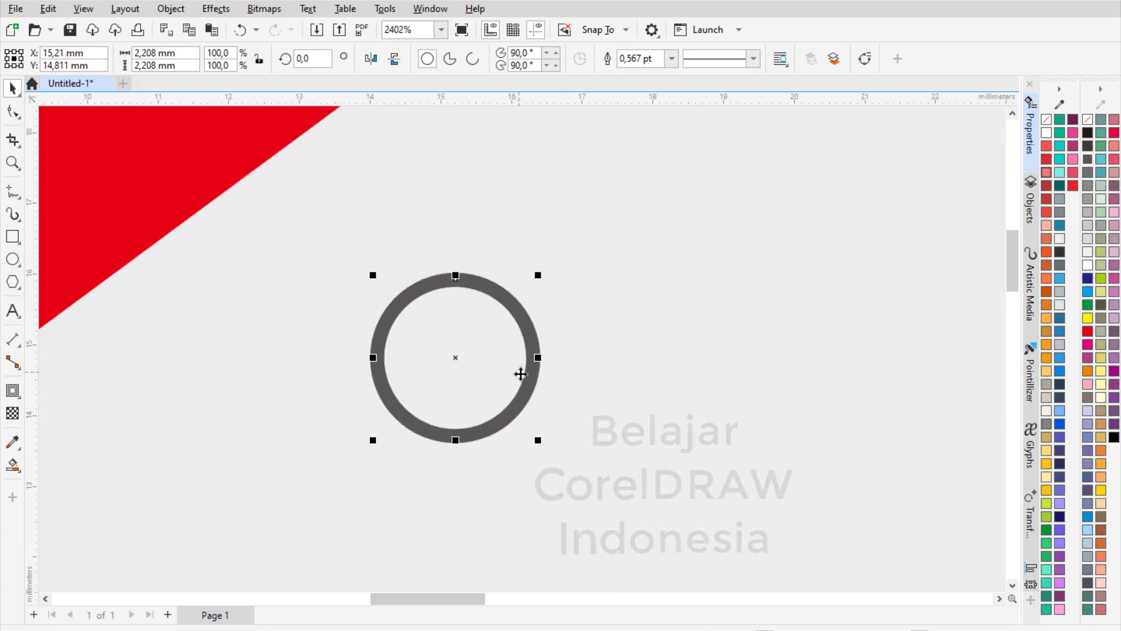
- Duplicate the ring about 0.3 mm up and to the left, and give the copy a red outline
drag(526, 341, 507, 325)
right_click(505, 321)
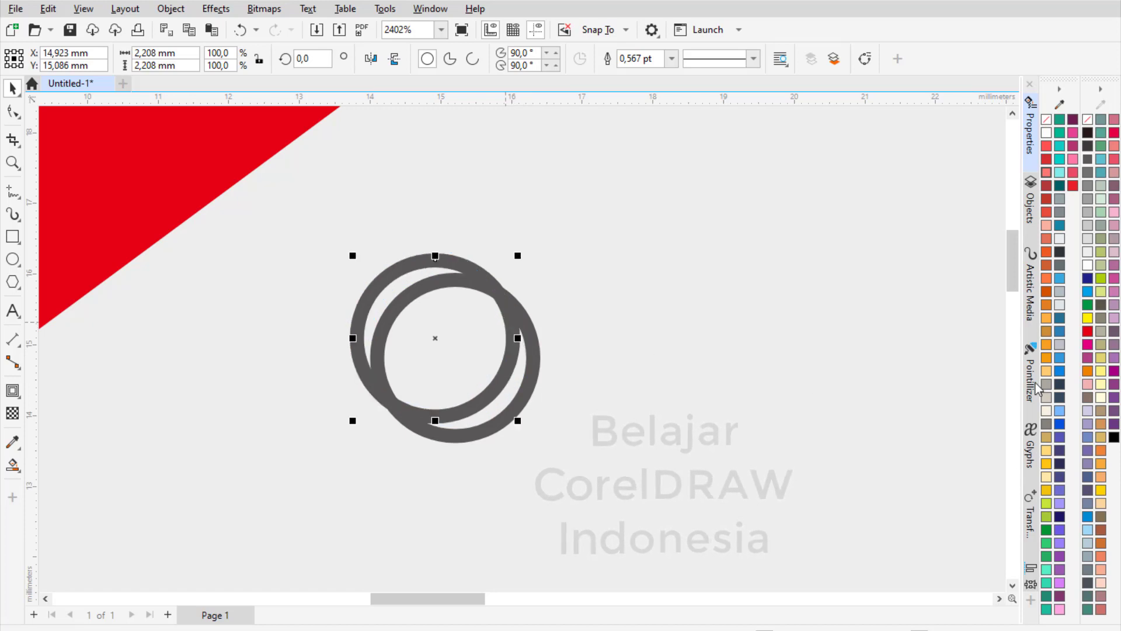
right_click(1088, 331)
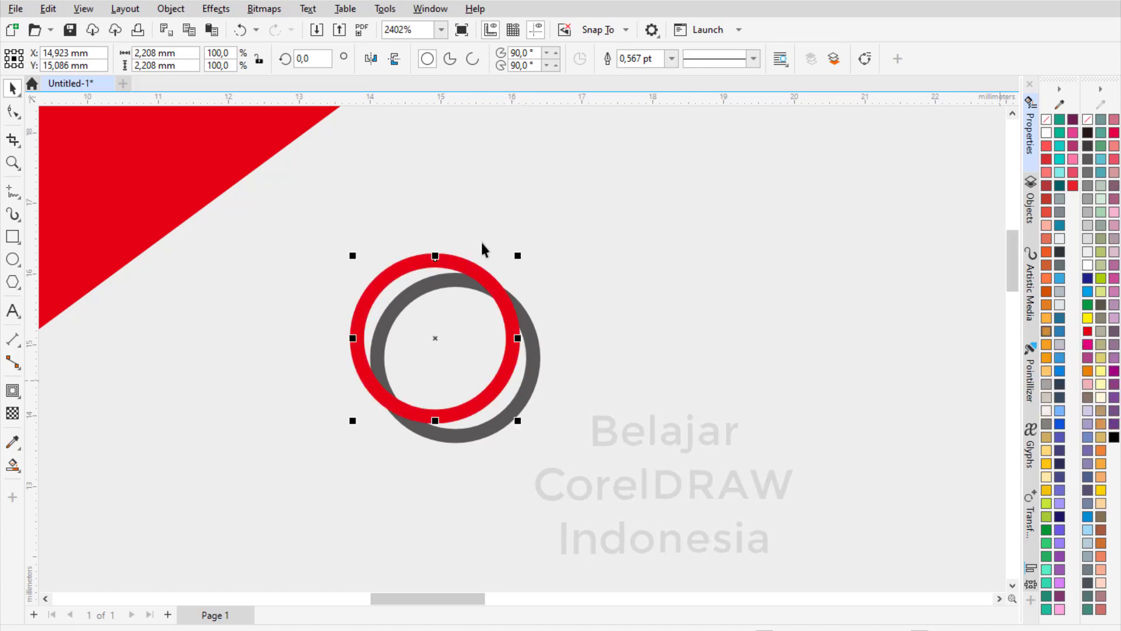
scroll(481, 240, down, 5)
click(528, 164)
scroll(527, 165, down, 2)
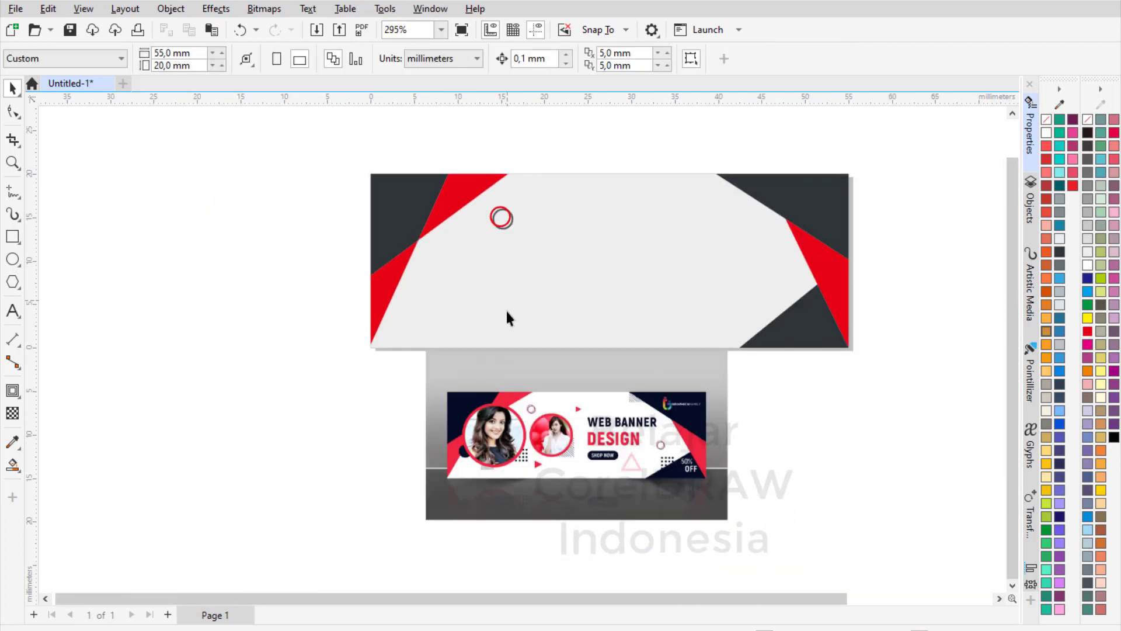
- Check the reference's dot pattern and draw a tiny circle about 0.42 mm across below the double ring
scroll(532, 408, up, 2)
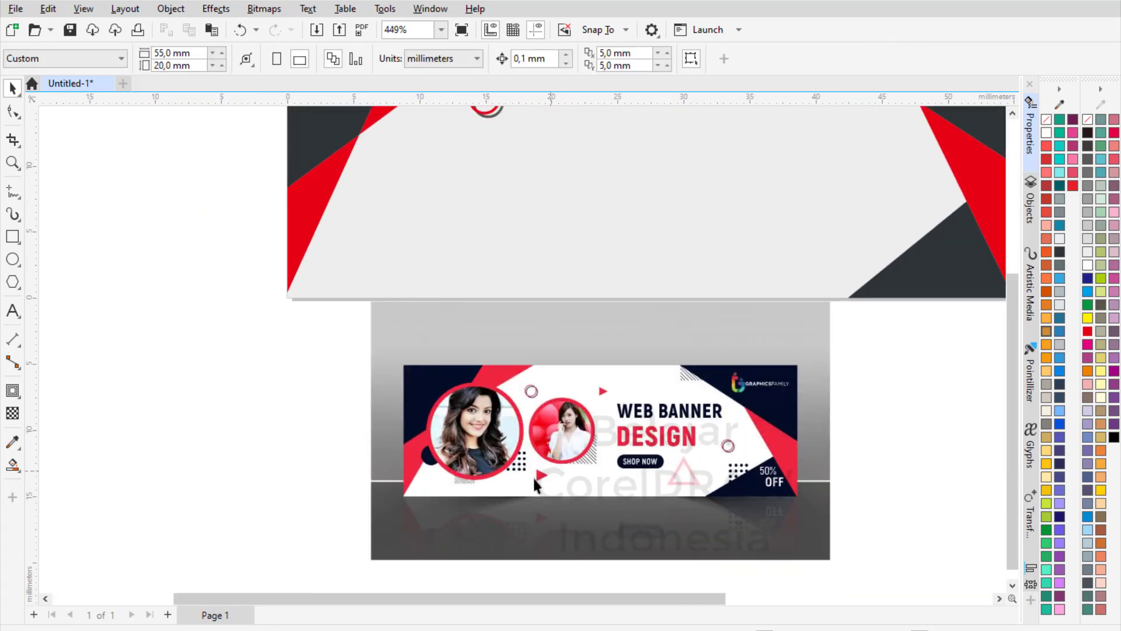
scroll(533, 475, up, 5)
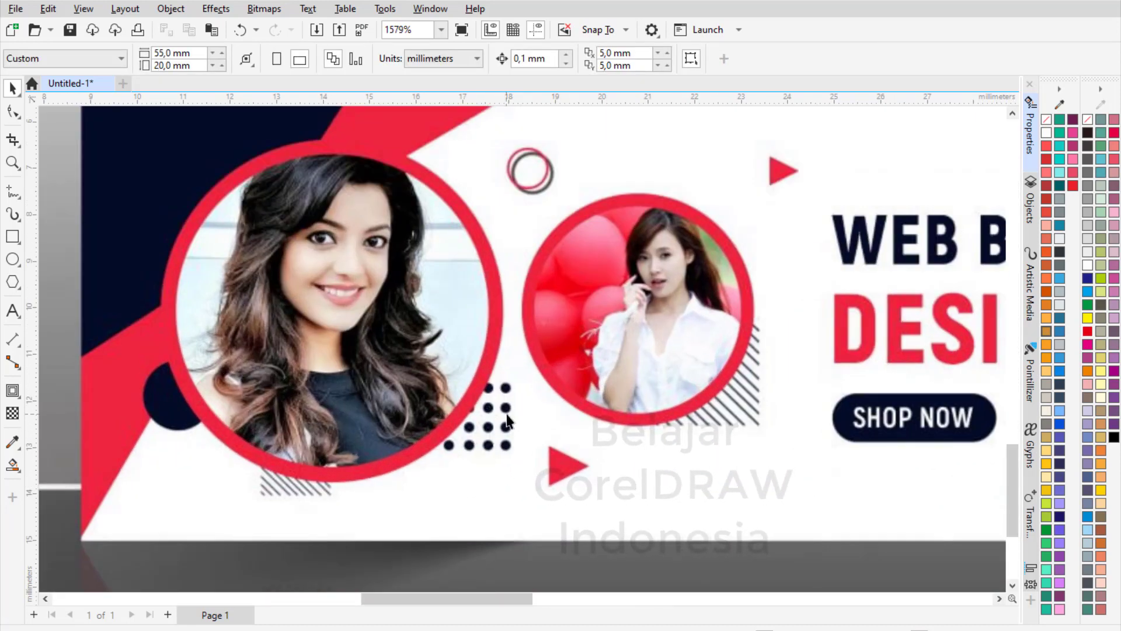
scroll(507, 420, down, 5)
scroll(506, 420, up, 4)
scroll(508, 411, down, 5)
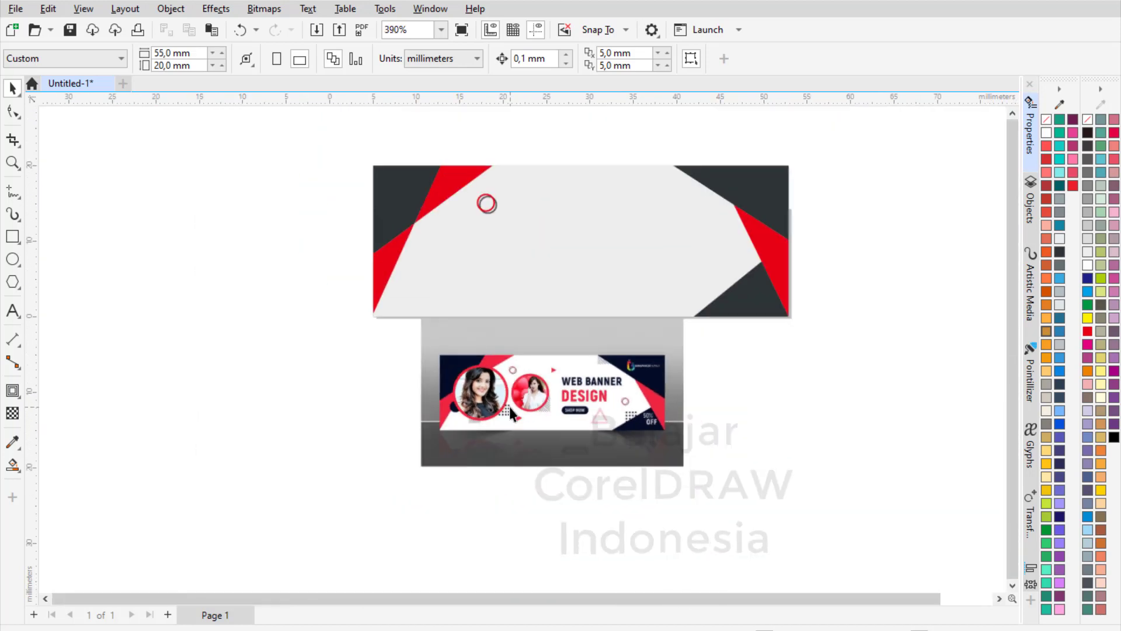
scroll(513, 236, up, 4)
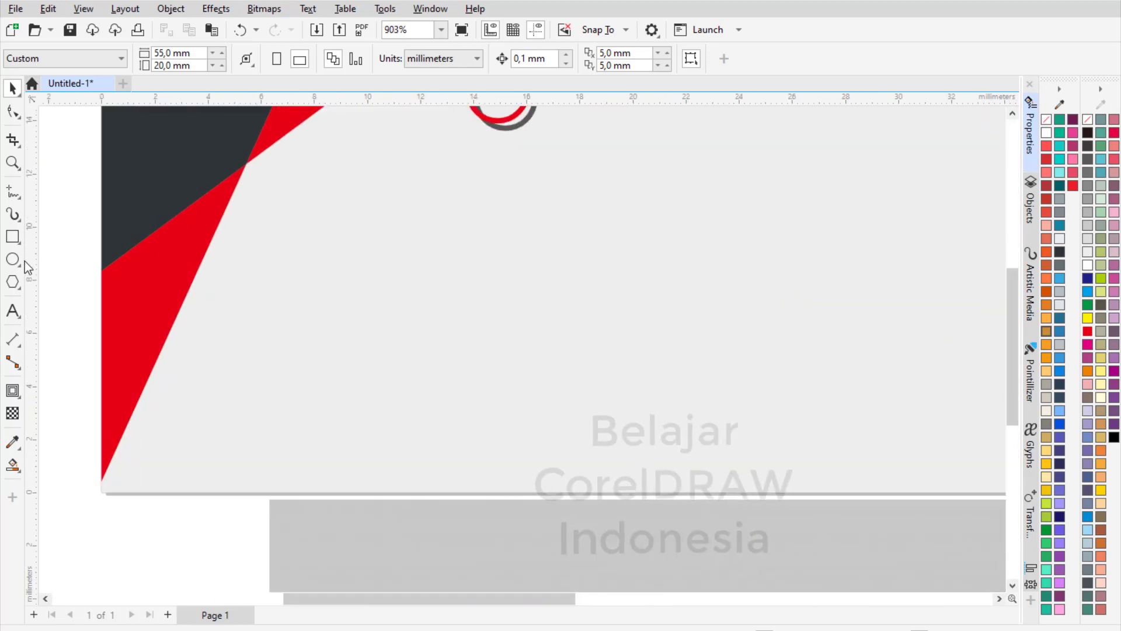
click(20, 264)
click(50, 255)
scroll(463, 341, up, 2)
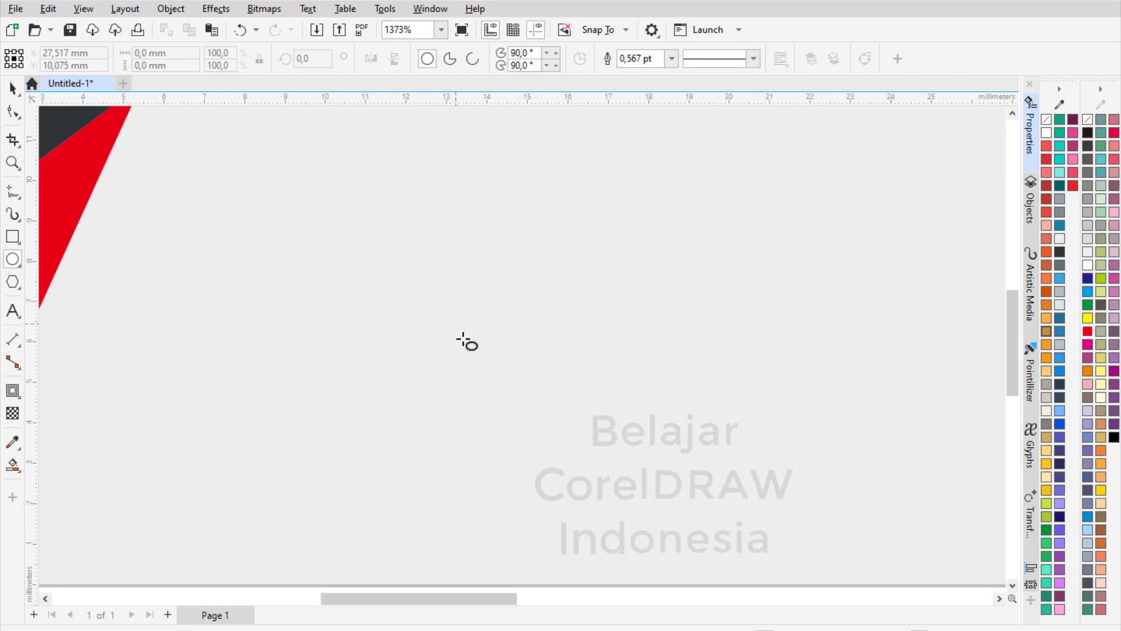
drag(492, 294, 509, 310)
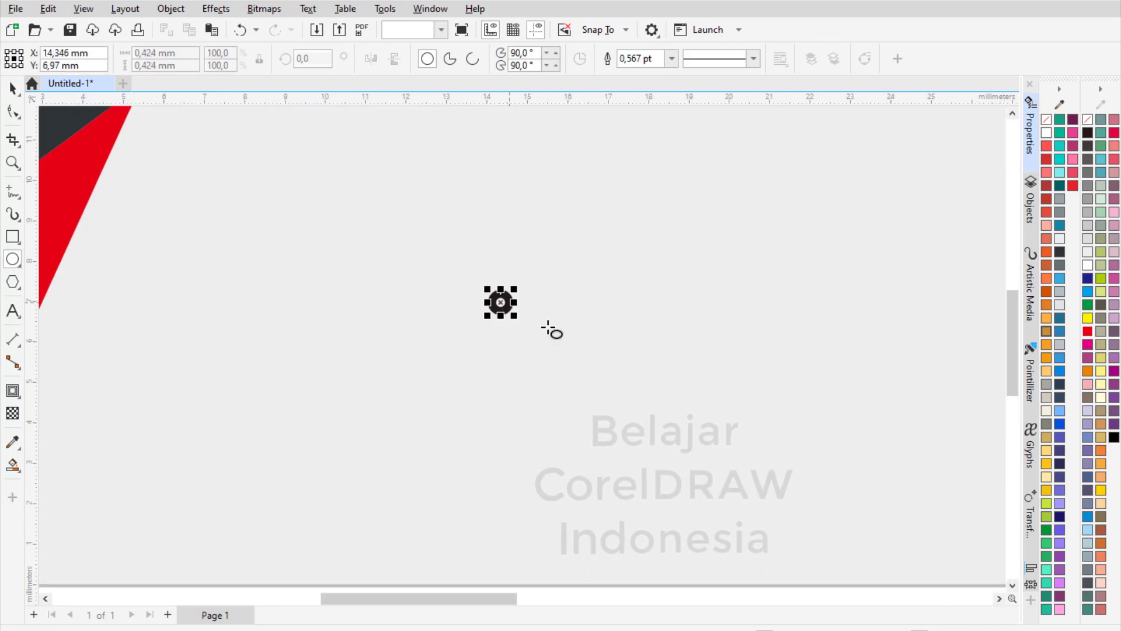
- Fill the tiny circle with dark charcoal and set its outline width to None
click(1060, 251)
click(672, 58)
click(627, 72)
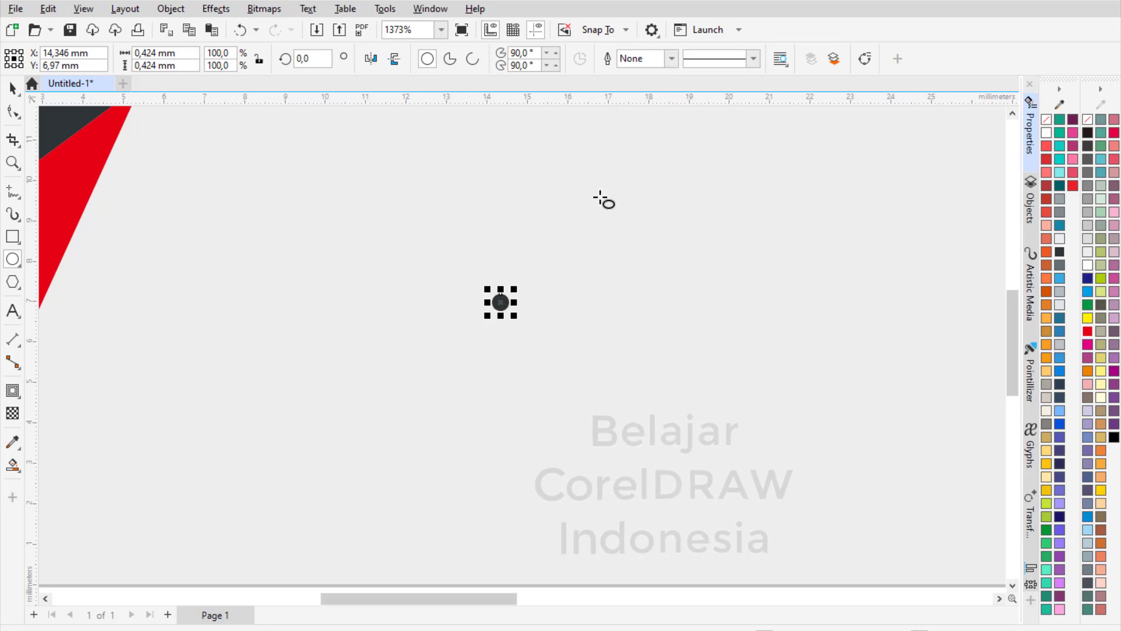
scroll(583, 269, down, 3)
click(143, 196)
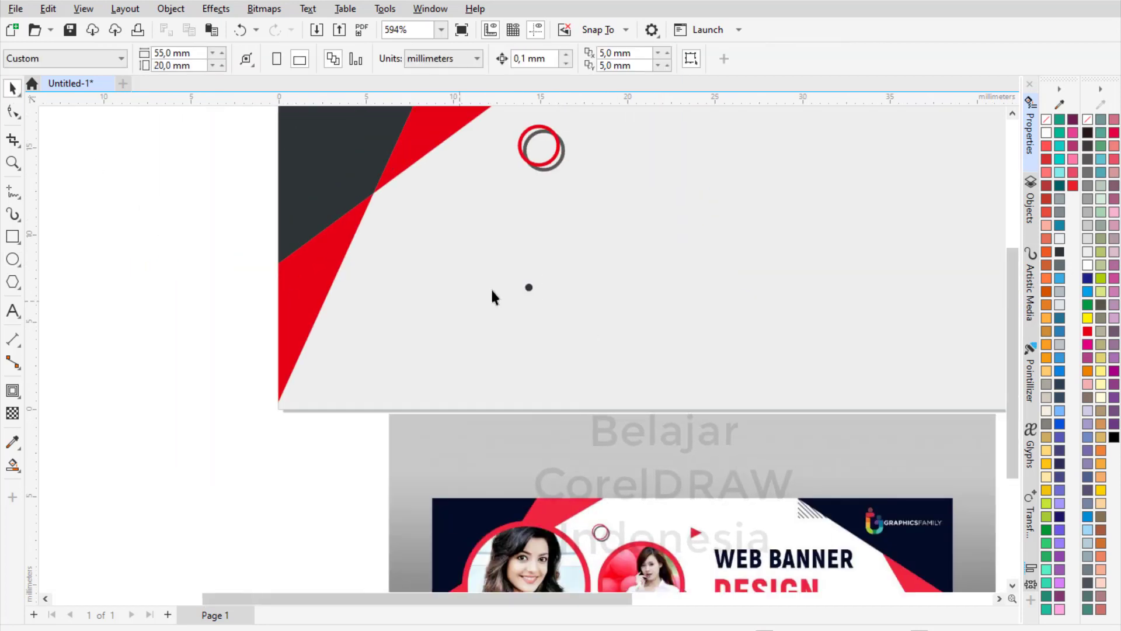
- Duplicate the dot about 0.66 mm to the right and repeat the duplication twice to form a row of four
scroll(492, 289, up, 2)
click(506, 287)
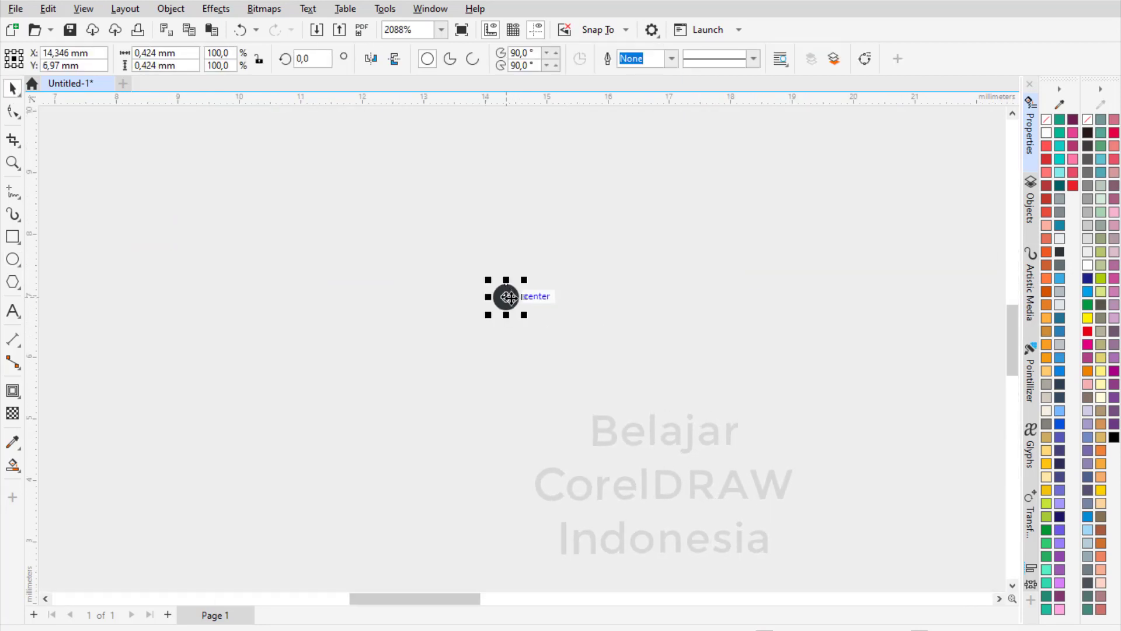
drag(511, 299, 546, 303)
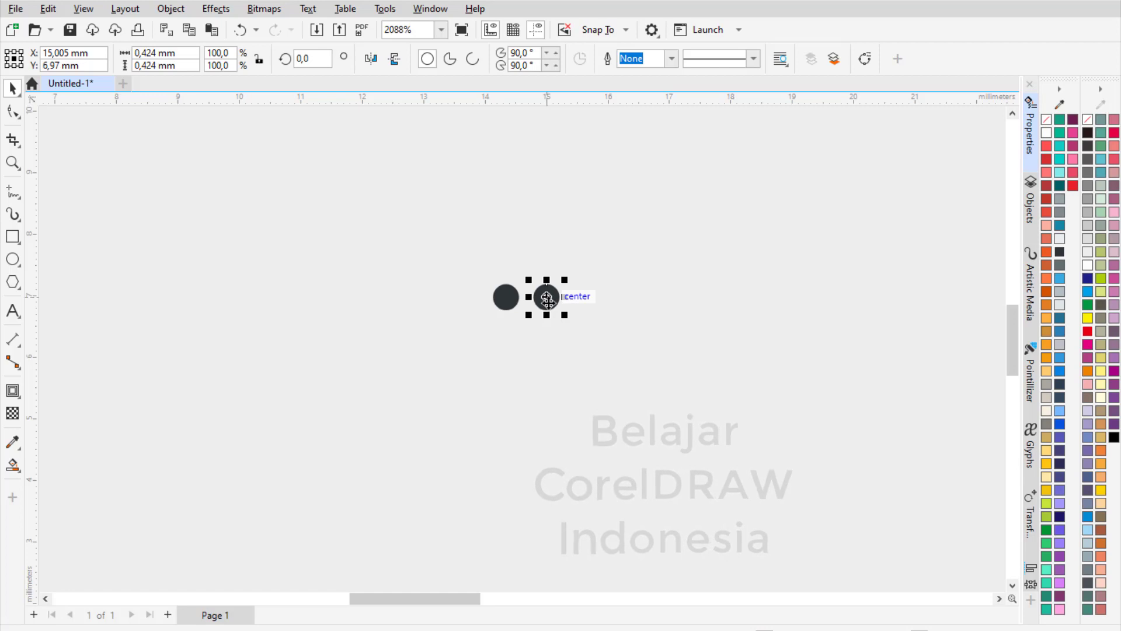
key(ctrl+r)
key(ctrl+r)
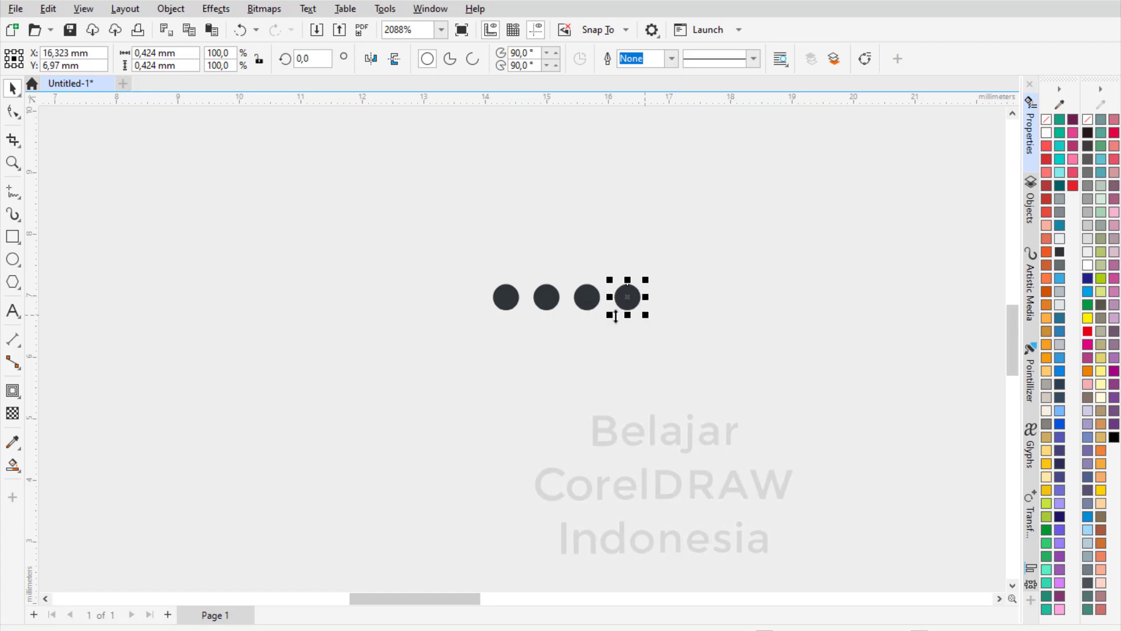
- Weld the row of four dots into a single object
scroll(627, 292, down, 3)
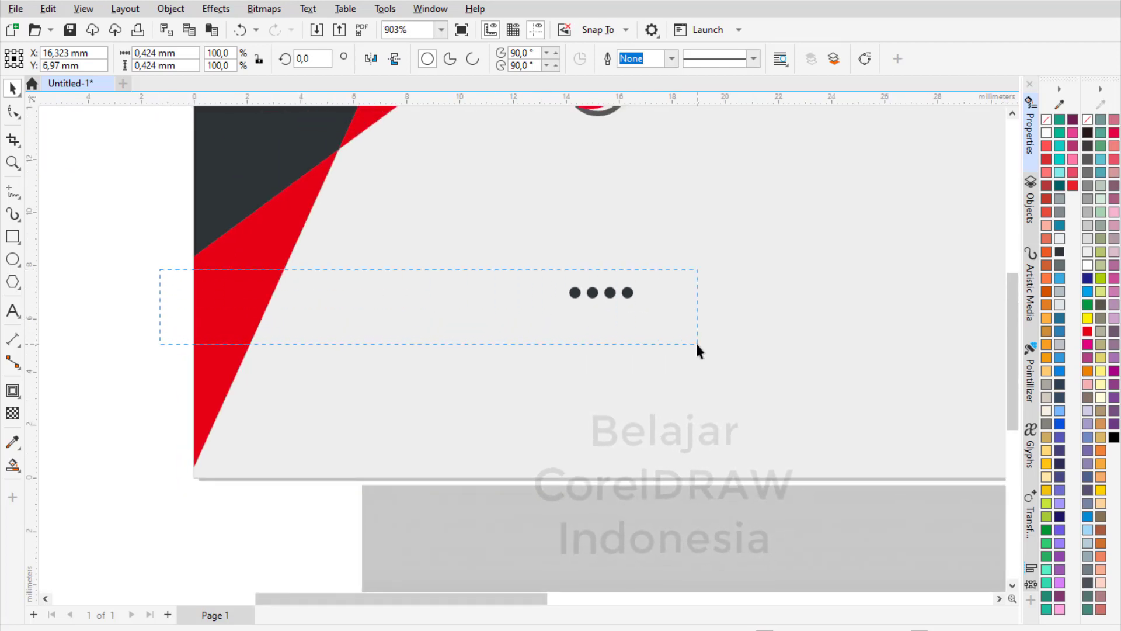
drag(697, 344, 696, 345)
scroll(605, 299, up, 2)
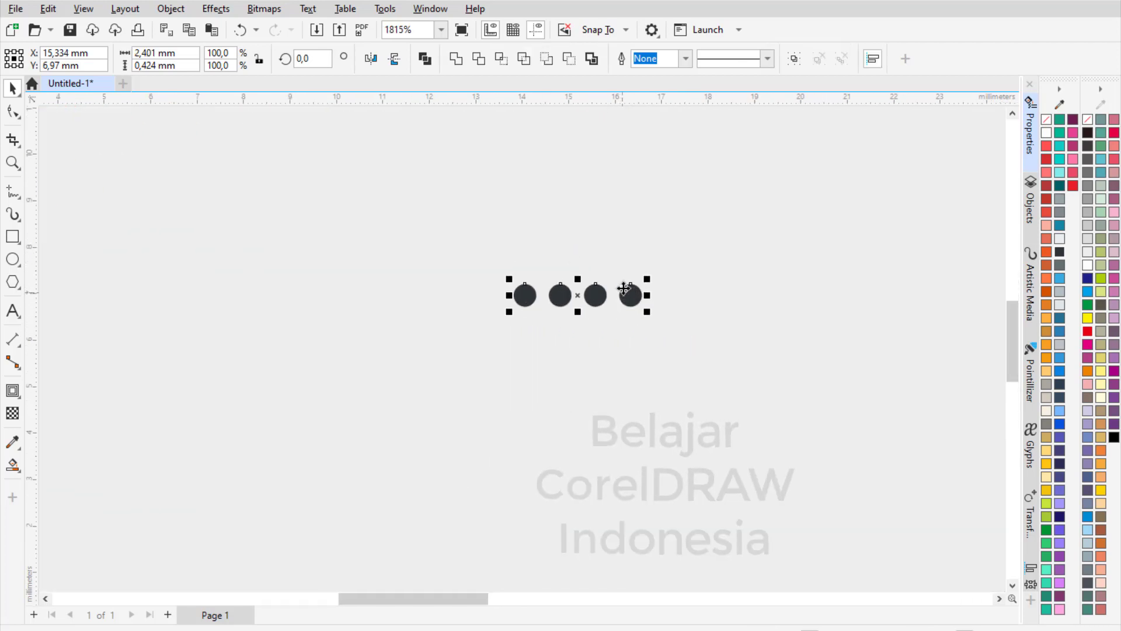
click(455, 64)
- Duplicate the dot row about 0.66 mm downward and repeat it twice to build a 4 × 4 dot grid
scroll(607, 274, up, 2)
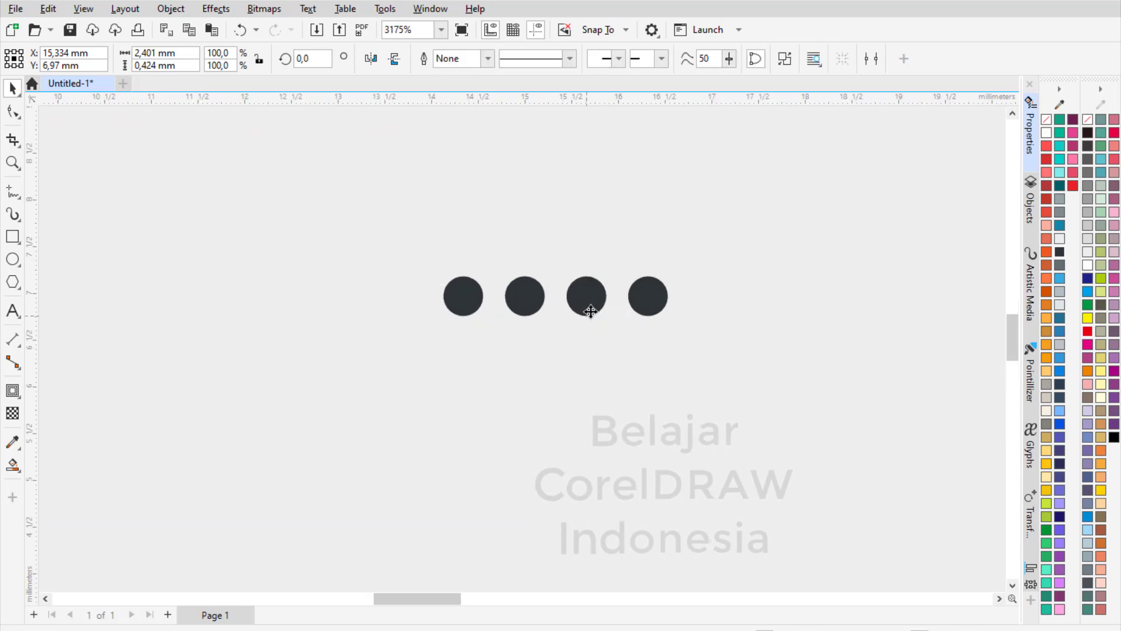
drag(590, 311, 603, 378)
right_click(603, 379)
scroll(580, 259, down, 1)
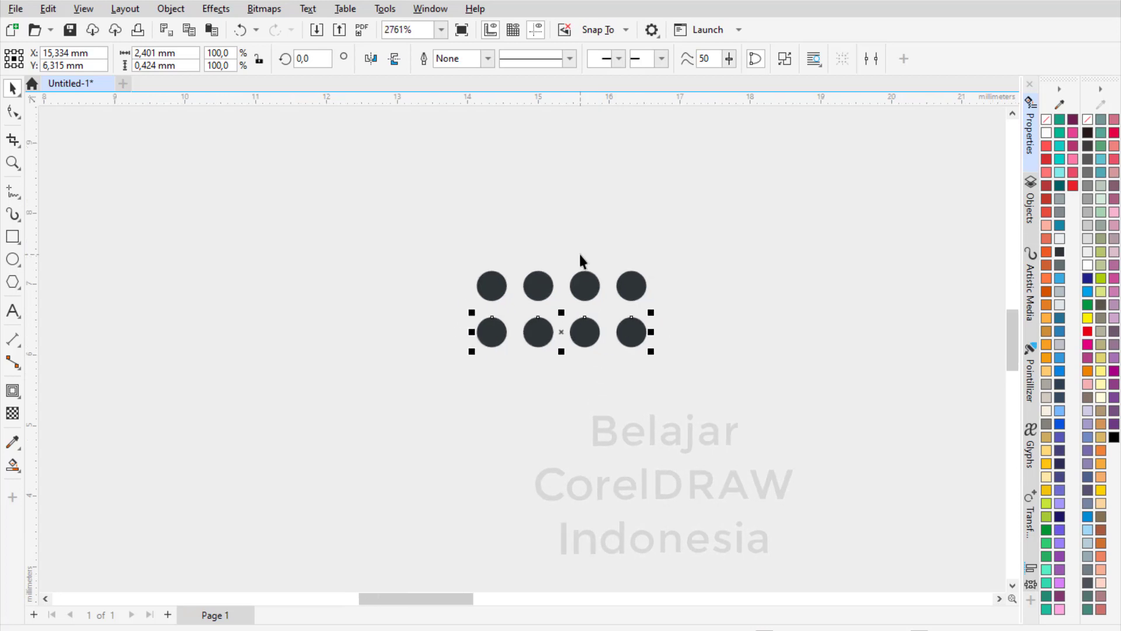
scroll(580, 259, down, 2)
key(ctrl+r)
key(ctrl+r)
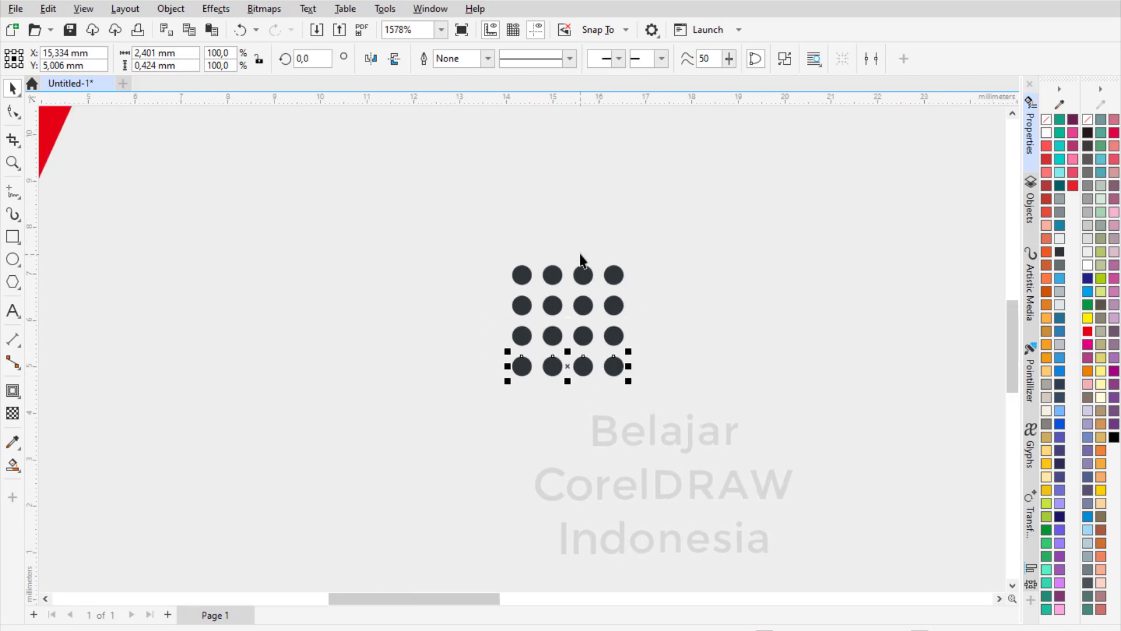
- Weld the four dot rows into a single 4 × 4 grid object
scroll(581, 260, down, 3)
drag(639, 250, 643, 240)
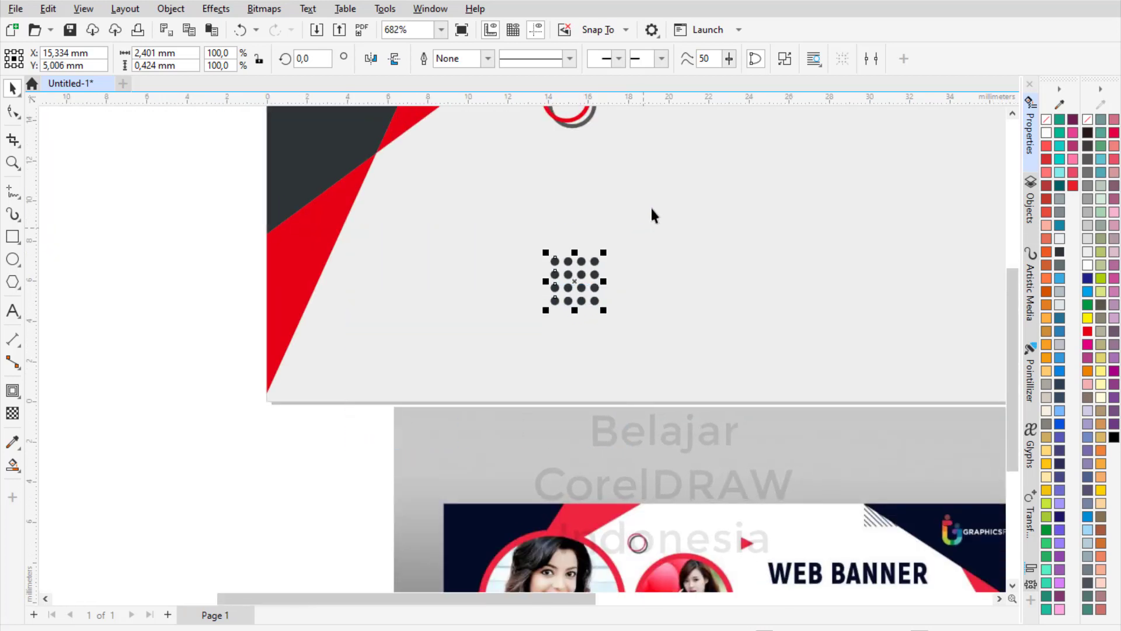
click(460, 59)
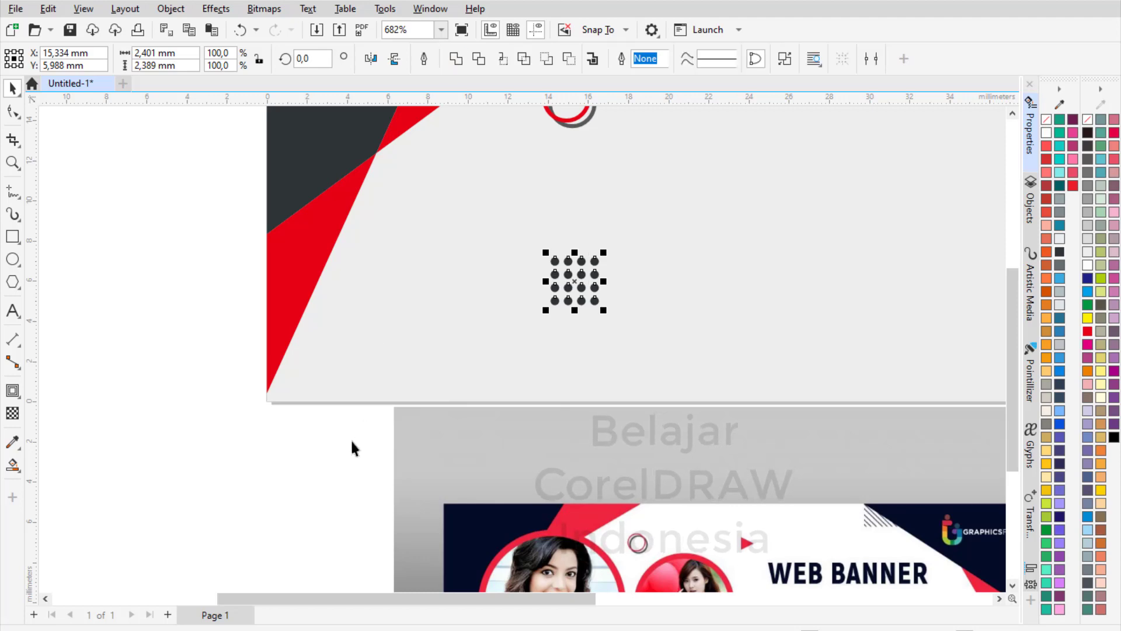
click(352, 442)
- Examine the striped patch beneath the large portrait in the reference banner and compare it with the artwork
scroll(517, 250, down, 3)
scroll(556, 268, up, 5)
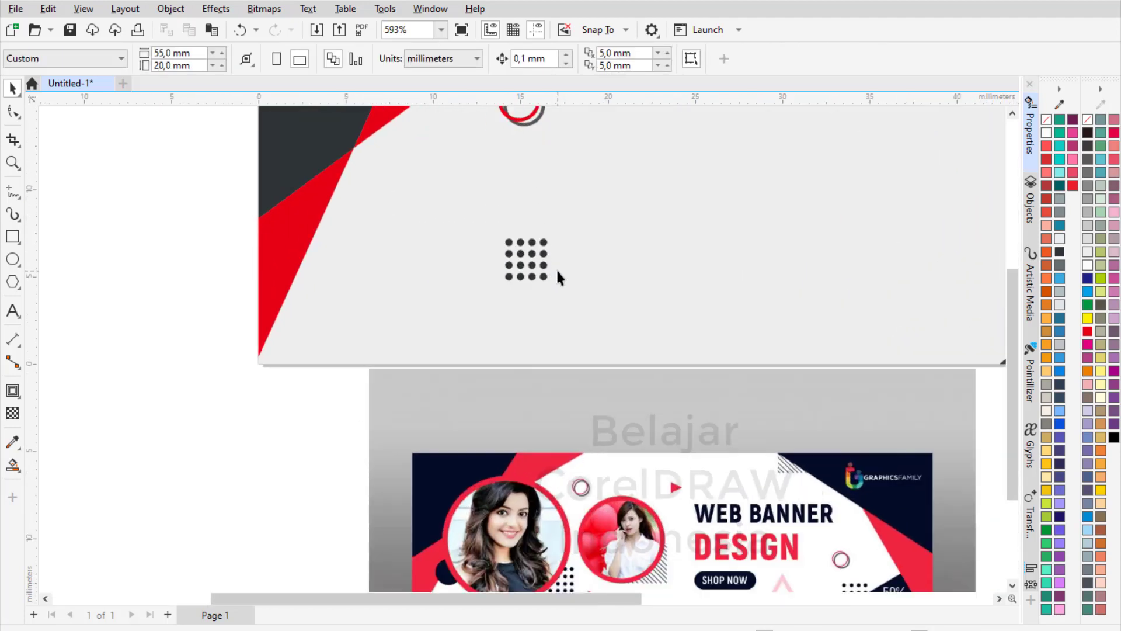
scroll(556, 268, down, 3)
scroll(505, 523, up, 5)
scroll(517, 473, up, 5)
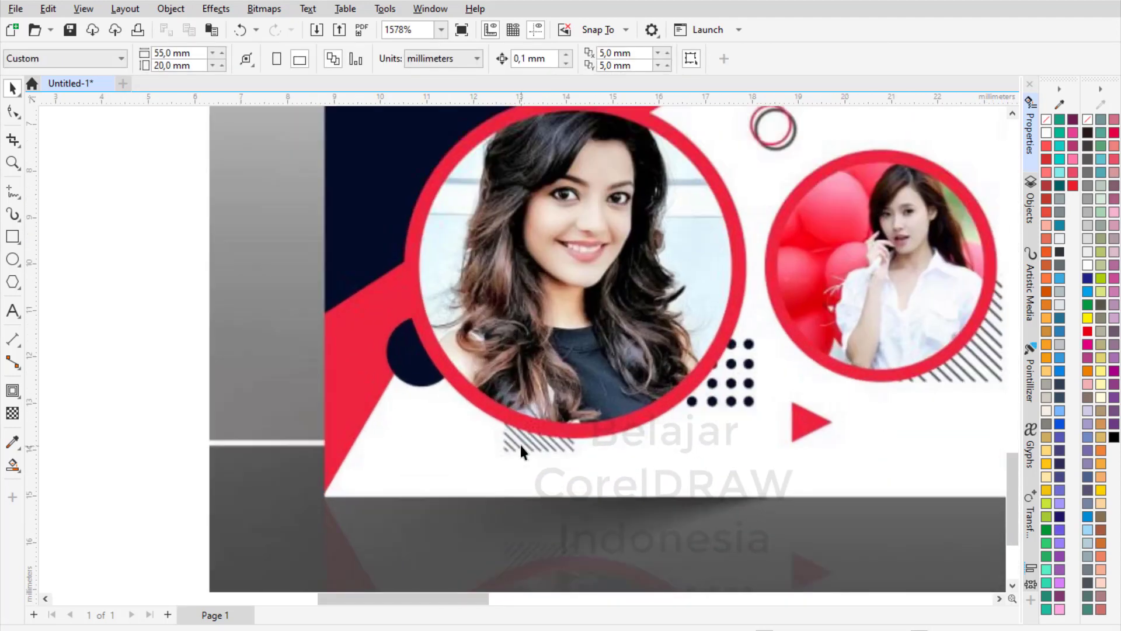
scroll(528, 440, down, 10)
scroll(544, 142, up, 3)
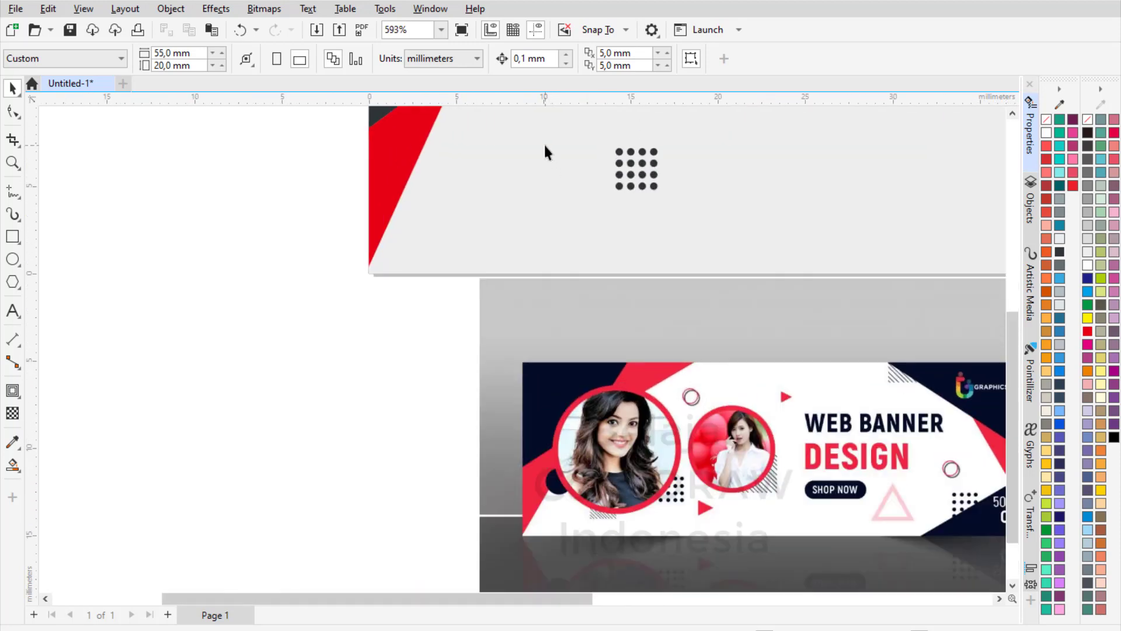
scroll(600, 516, up, 3)
scroll(600, 519, down, 5)
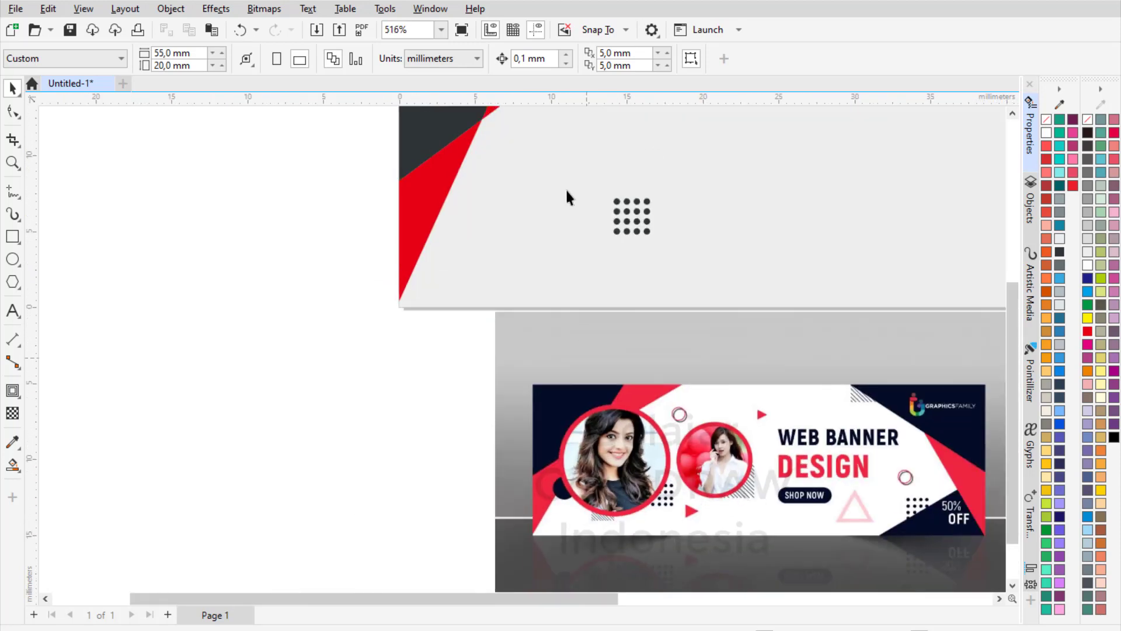
scroll(566, 190, up, 3)
scroll(566, 198, up, 1)
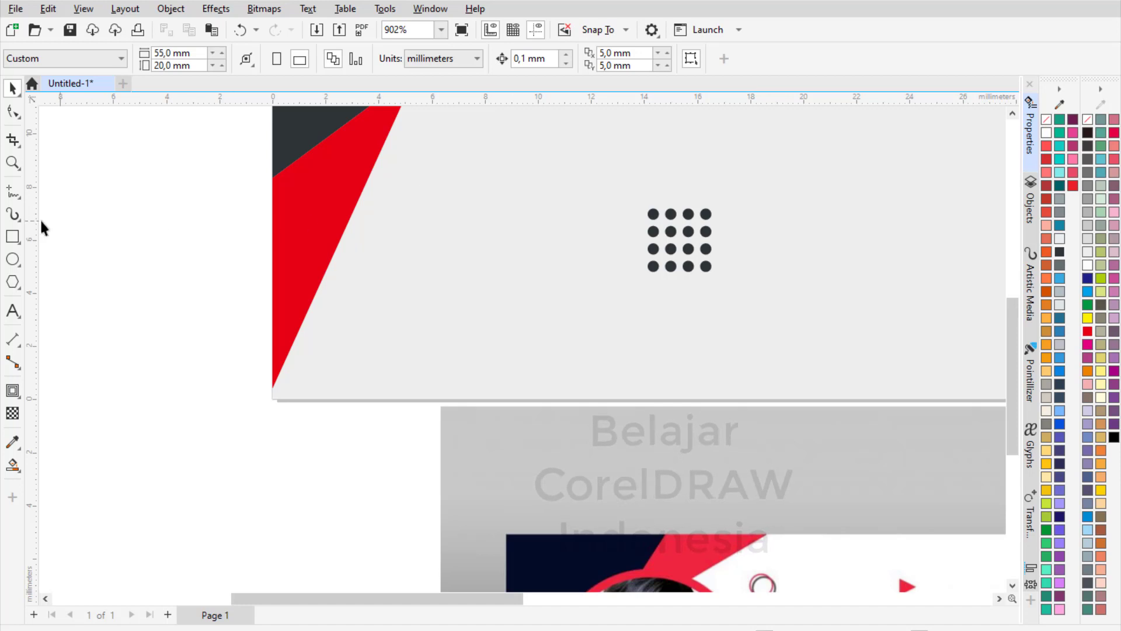
- Draw a square about 3.8 mm wide between the lower-left red triangle and the dot grid
click(13, 236)
drag(413, 224, 517, 327)
key(space)
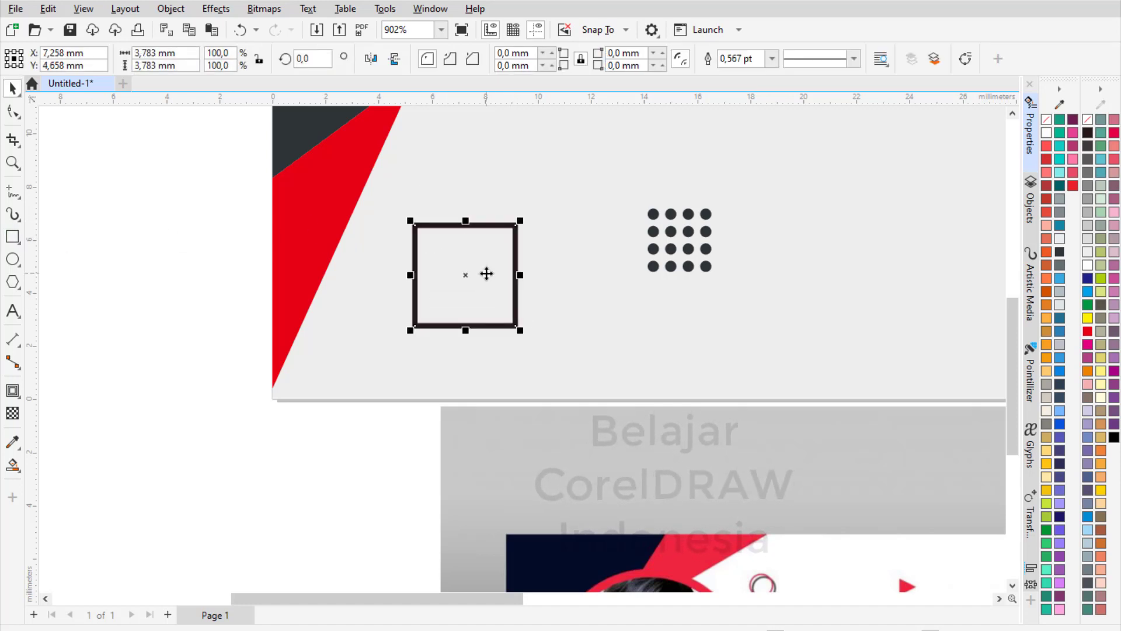
- Fill the square with dark charcoal, set its outline width to None and shrink it to about 3.7 mm
click(1060, 252)
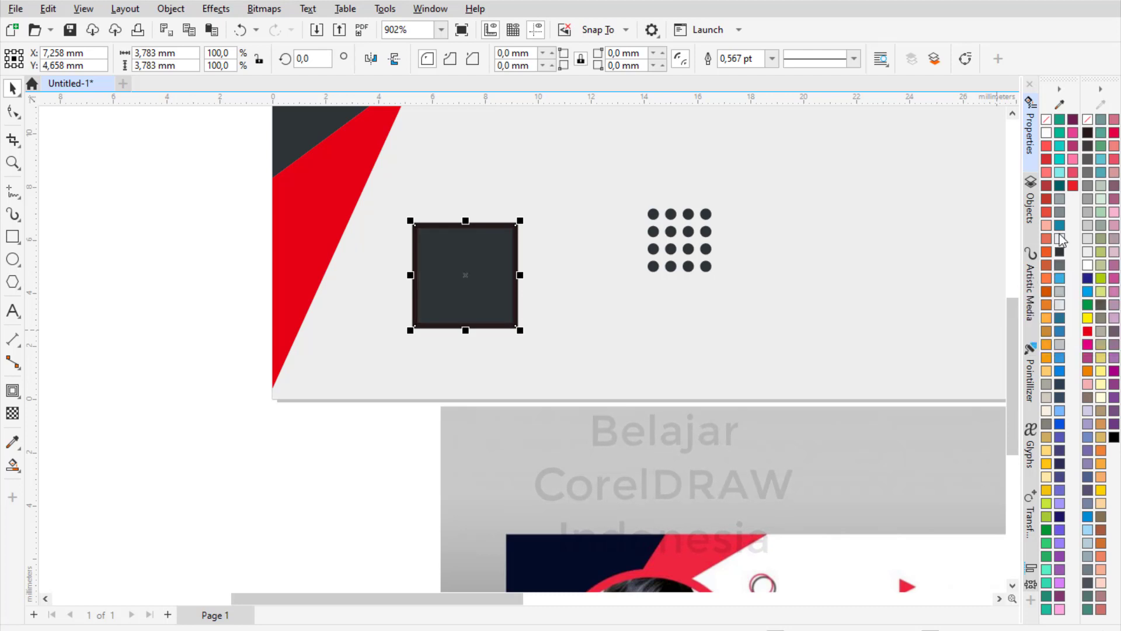
click(772, 64)
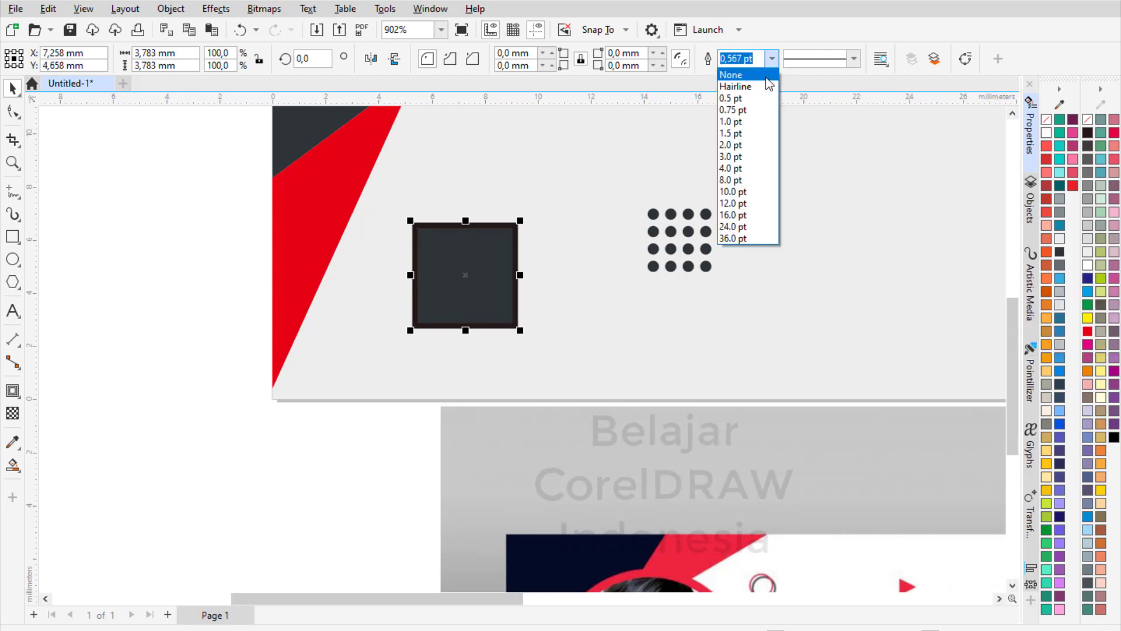
click(766, 77)
scroll(534, 231, up, 2)
drag(512, 216, 501, 224)
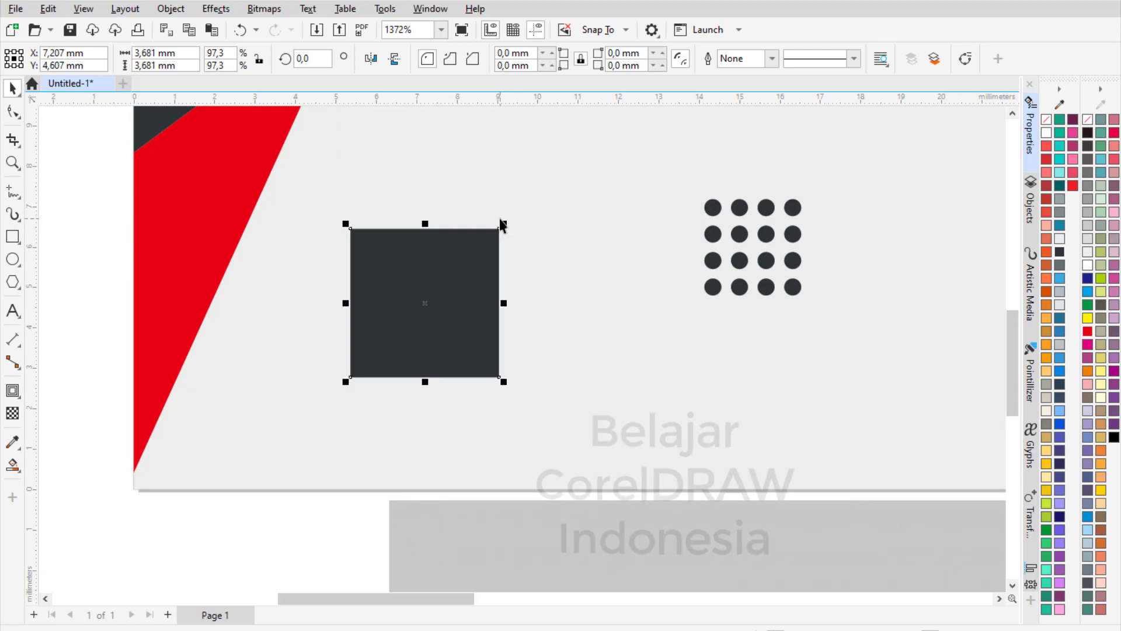
- Draw a straight diagonal line about 3.6 mm wide and 6.2 mm high, sloping down beside the square
click(12, 192)
click(90, 195)
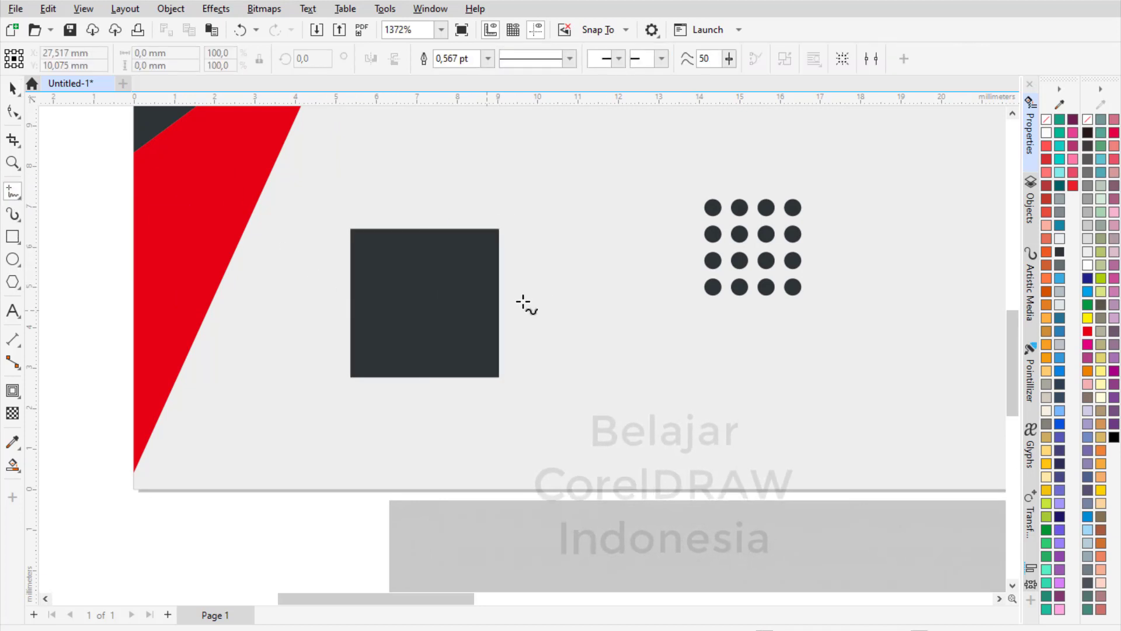
click(486, 191)
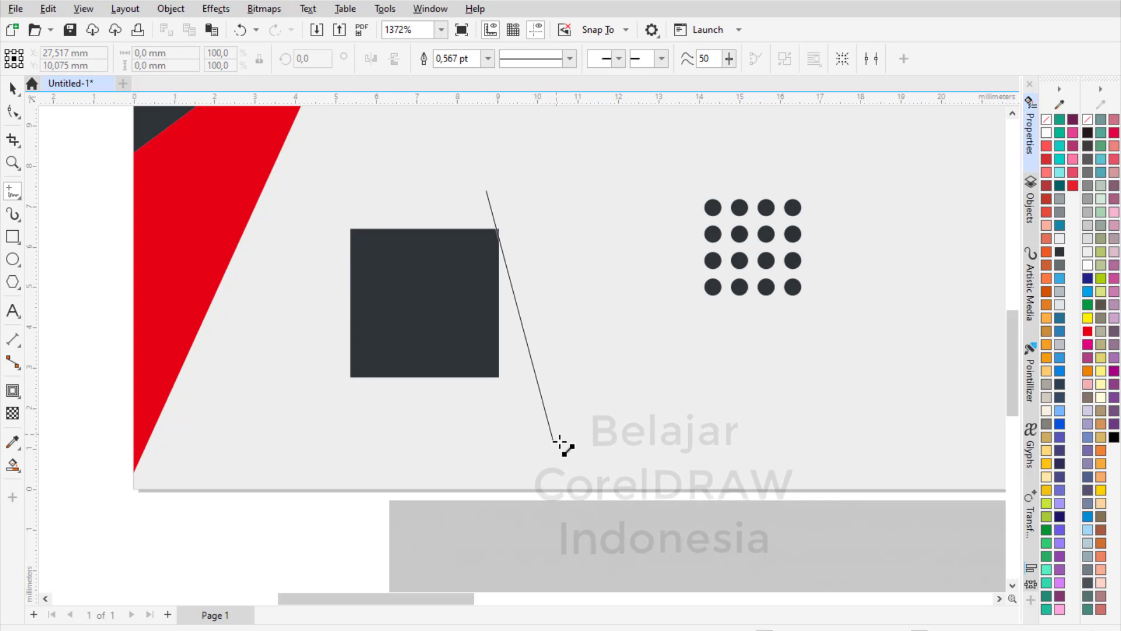
click(630, 439)
key(space)
scroll(562, 318, up, 2)
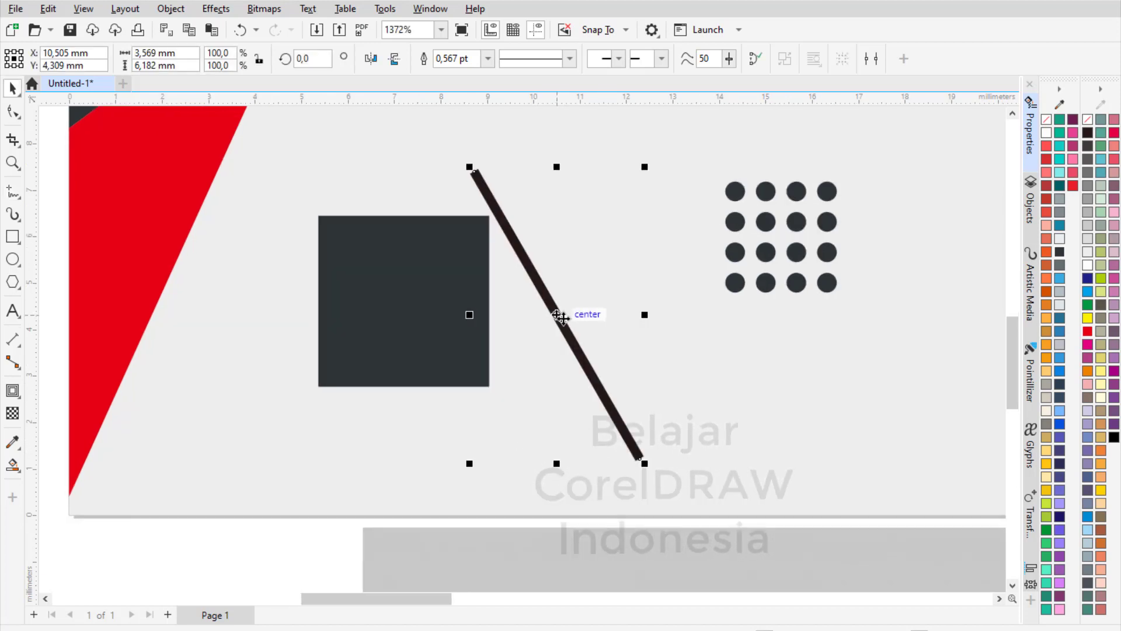
- Move the diagonal line over the square's lower-left corner and convert its outline to an object
drag(563, 327, 234, 413)
scroll(341, 274, down, 2)
scroll(288, 300, up, 2)
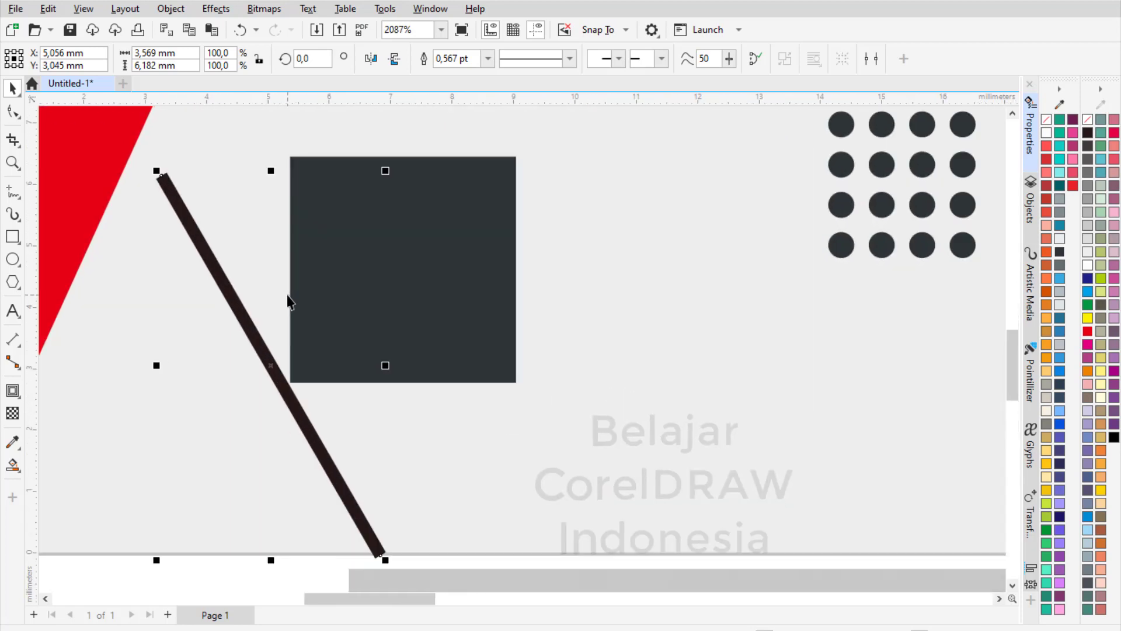
click(177, 10)
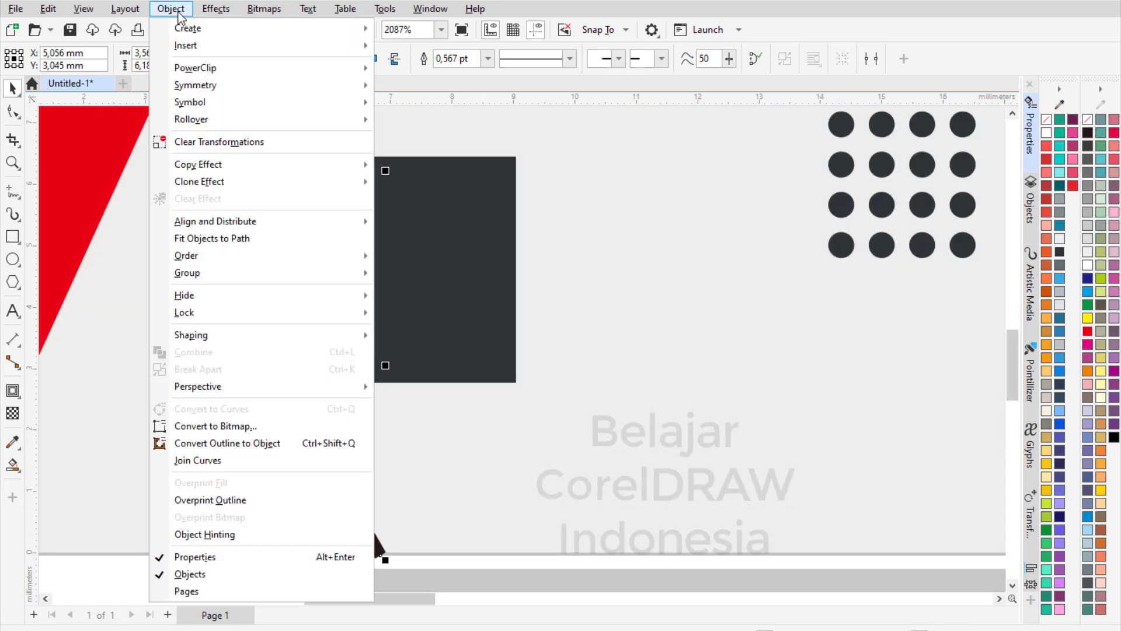
click(321, 443)
scroll(299, 390, down, 4)
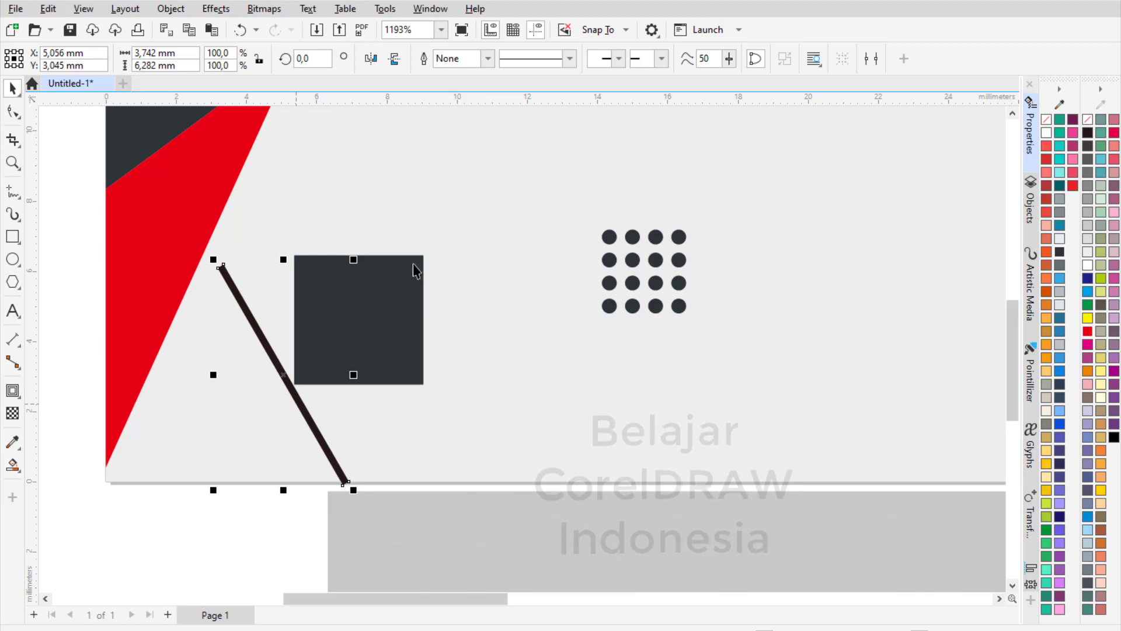
- Move the diagonal bar to the free area below and to the right of the square
scroll(351, 379, down, 2)
scroll(376, 338, up, 1)
drag(379, 348, 547, 420)
key(ctrl+z)
- Duplicate the diagonal bar repeatedly at about 0.48 mm spacing to the right to form a row of 24 parallel stripes
key(ctrl+d)
key(ctrl+d)
key(ctrl+d)
key(ctrl+d)
key(ctrl+d)
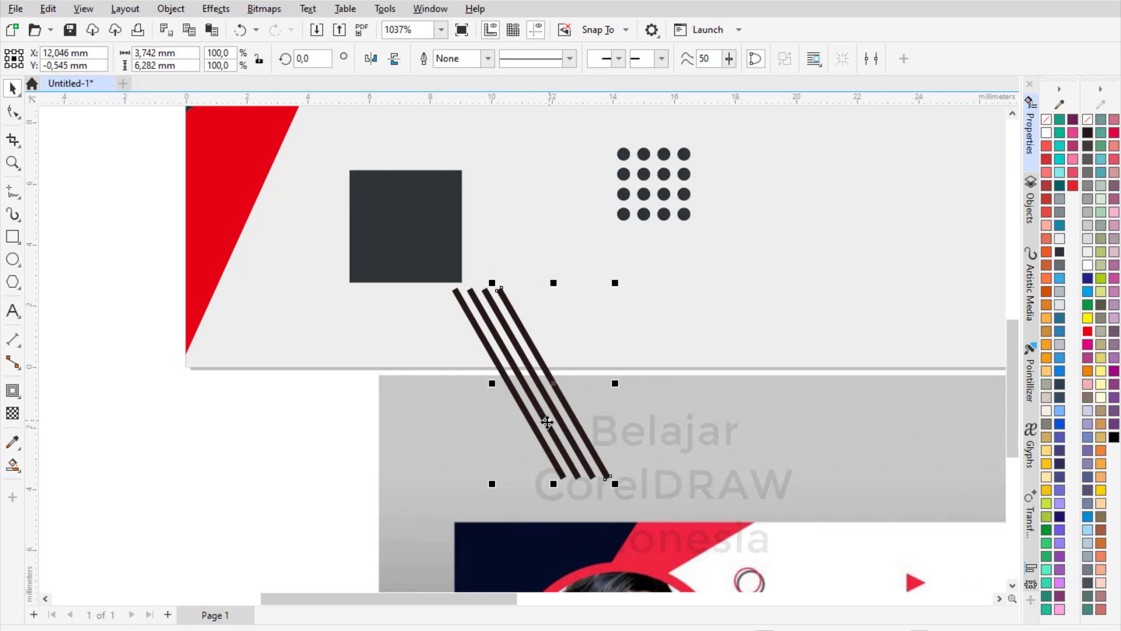
key(ctrl+d)
key(ctrl+d)
key(ctrl+d)
key(ctrl+d)
key(ctrl+d)
key(ctrl+d)
key(ctrl+d)
key(ctrl+d)
key(ctrl+d)
key(ctrl+d)
key(ctrl+d)
key(ctrl+d)
key(ctrl+d)
key(ctrl+d)
key(ctrl+d)
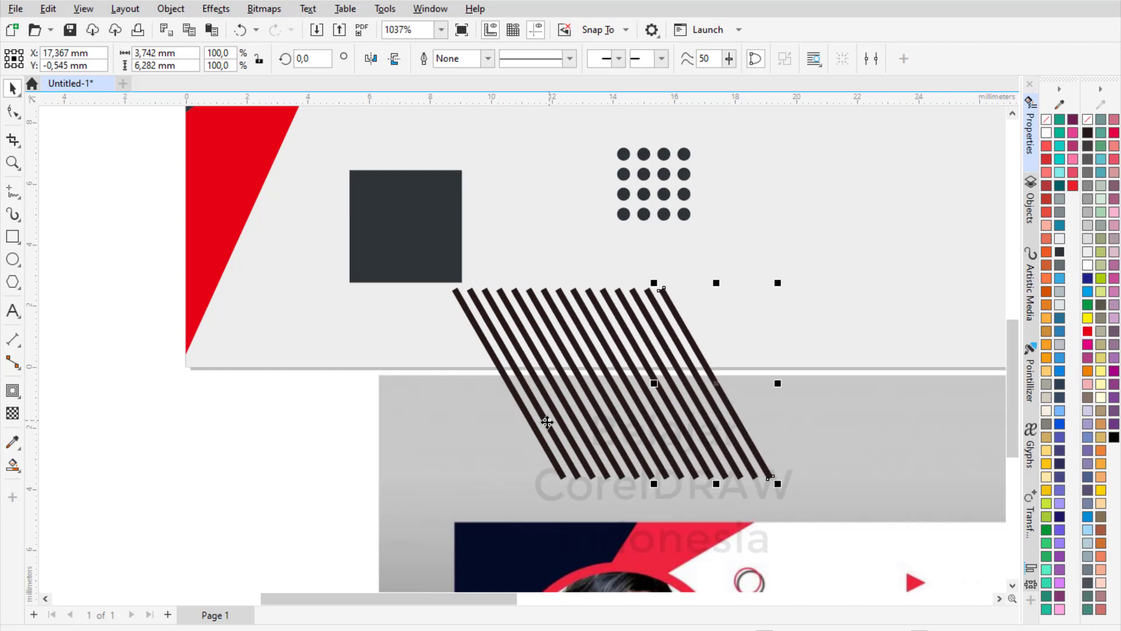
key(ctrl+d)
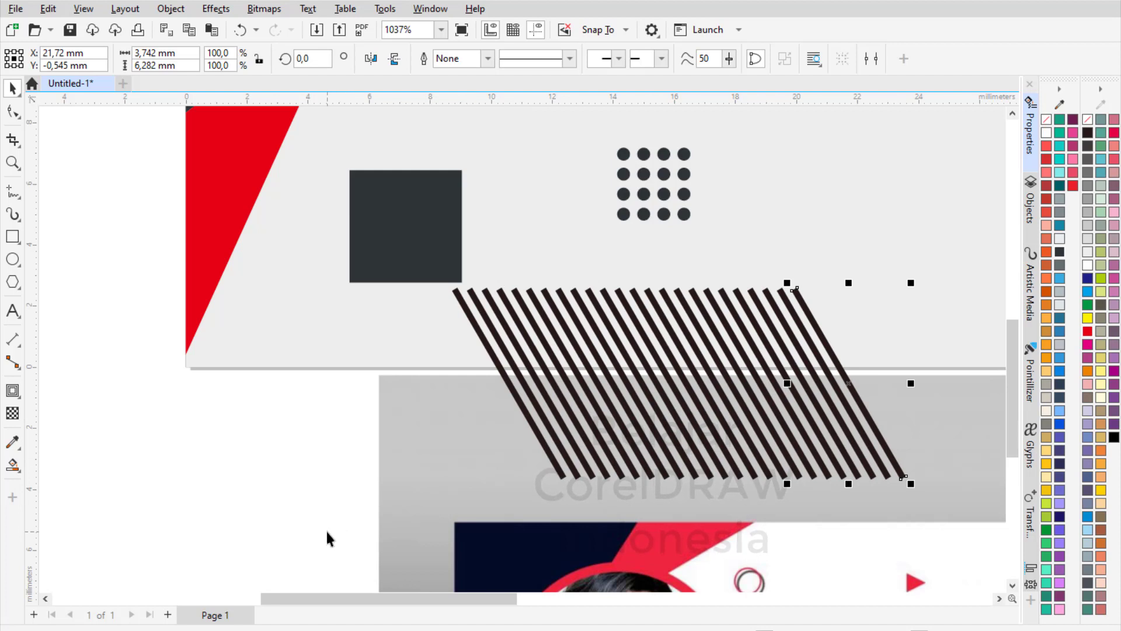
- Weld all the diagonal stripes into a single object
drag(326, 530, 889, 447)
drag(960, 255, 954, 253)
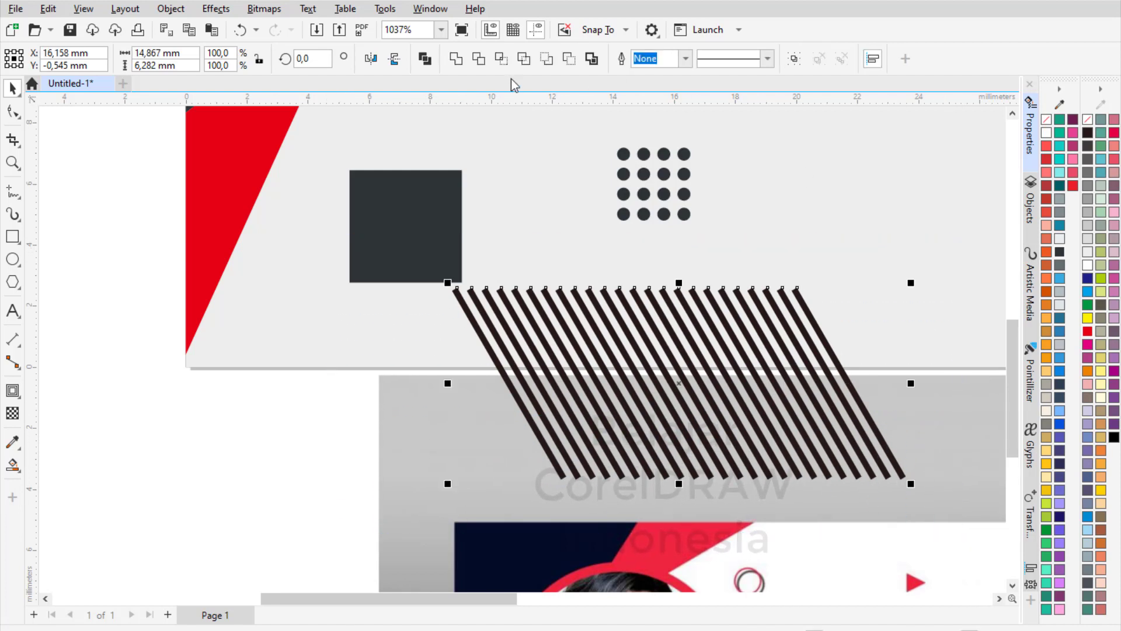
click(456, 59)
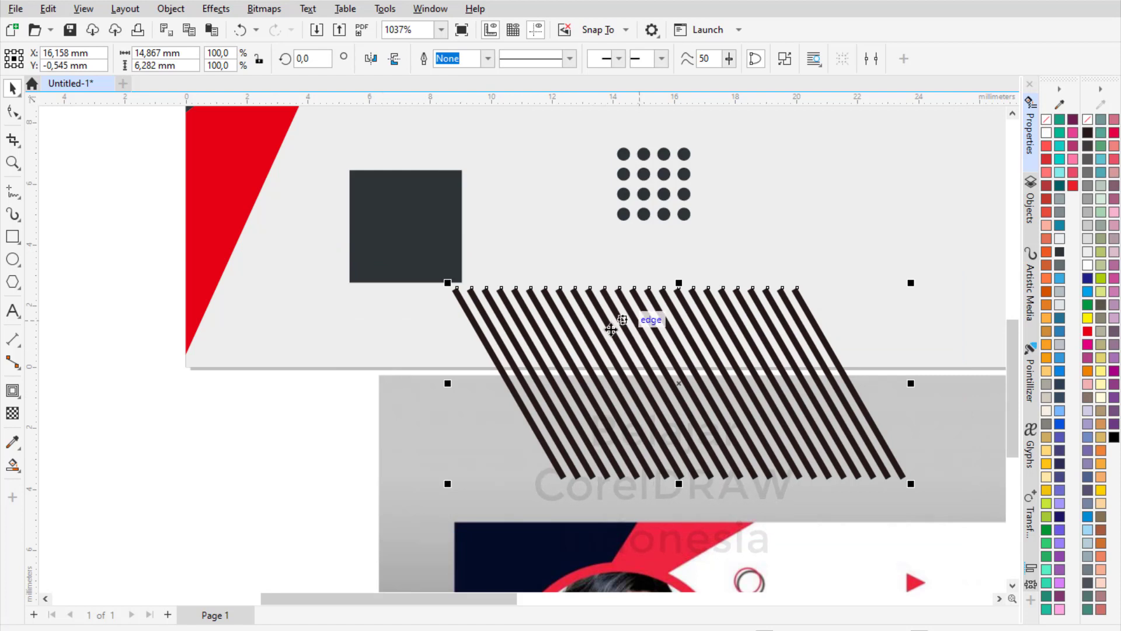
- Center the stripes on the charcoal square in both directions and cut them out of it with Back Minus Front
shift+click(434, 207)
key(c)
key(e)
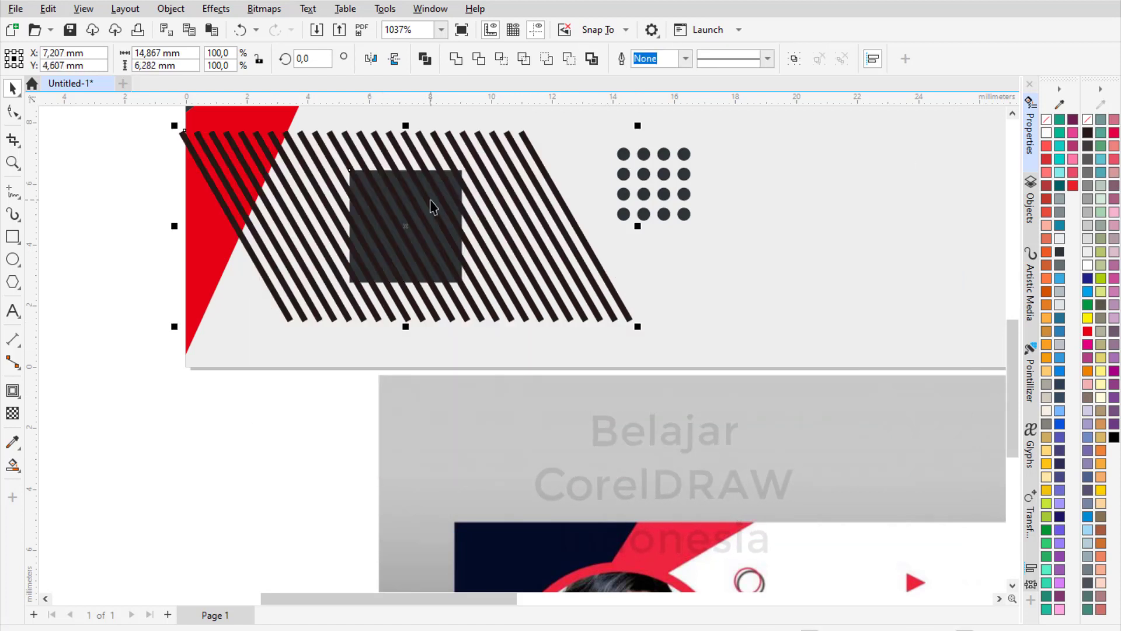
click(573, 62)
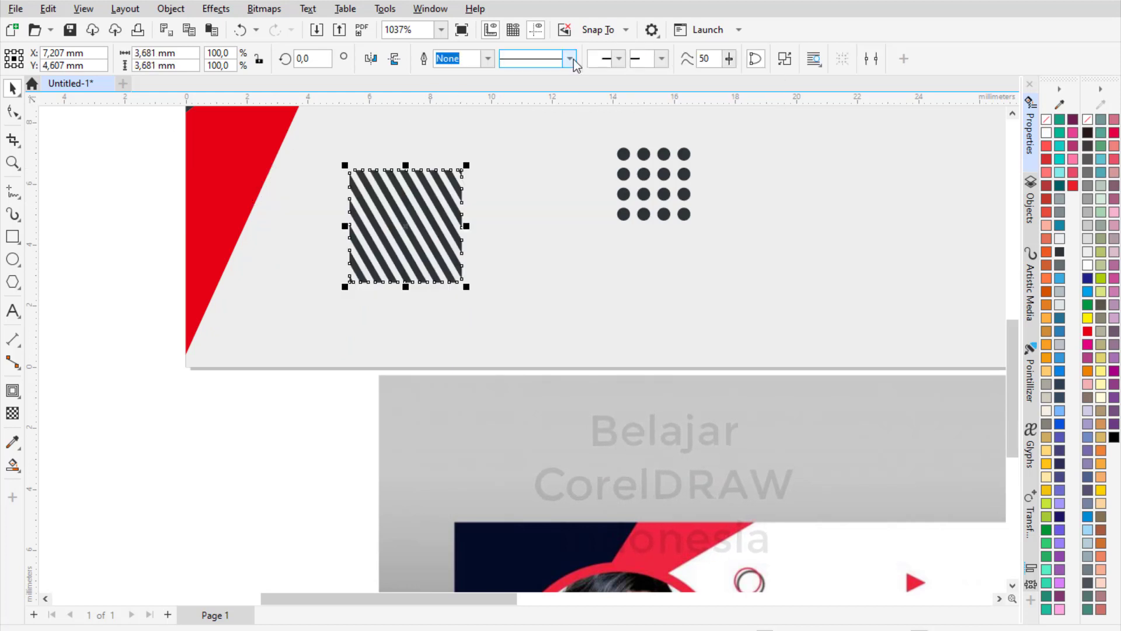
click(309, 380)
- Check the dark circle in the reference and draw a circle about 2.55 mm across on the lower-left red triangle's edge
scroll(387, 344, down, 3)
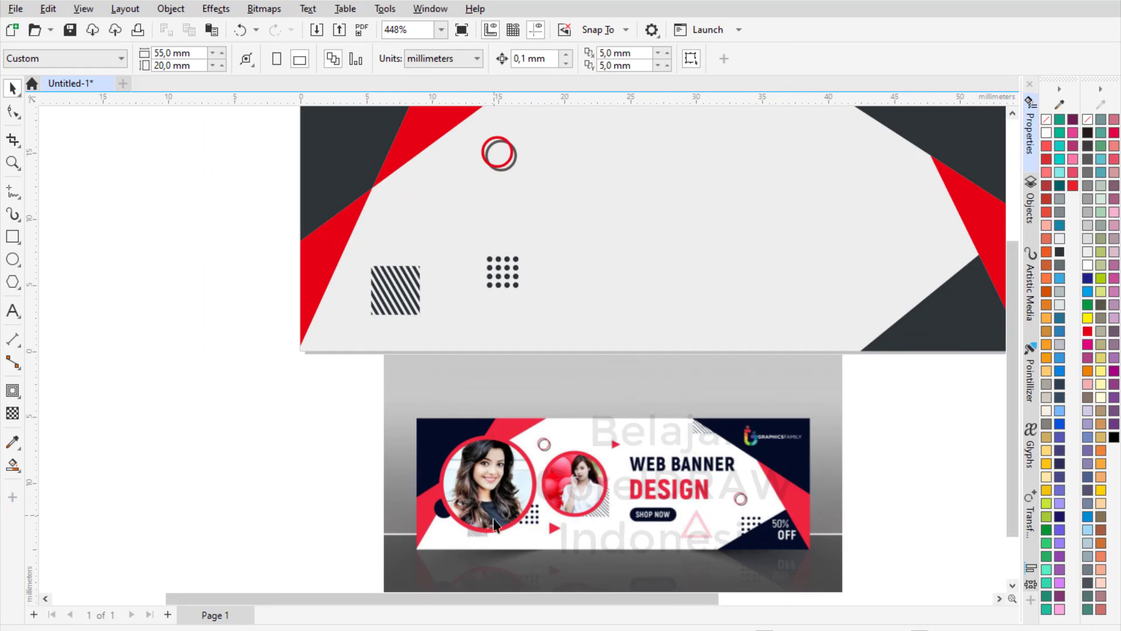
scroll(435, 418, up, 2)
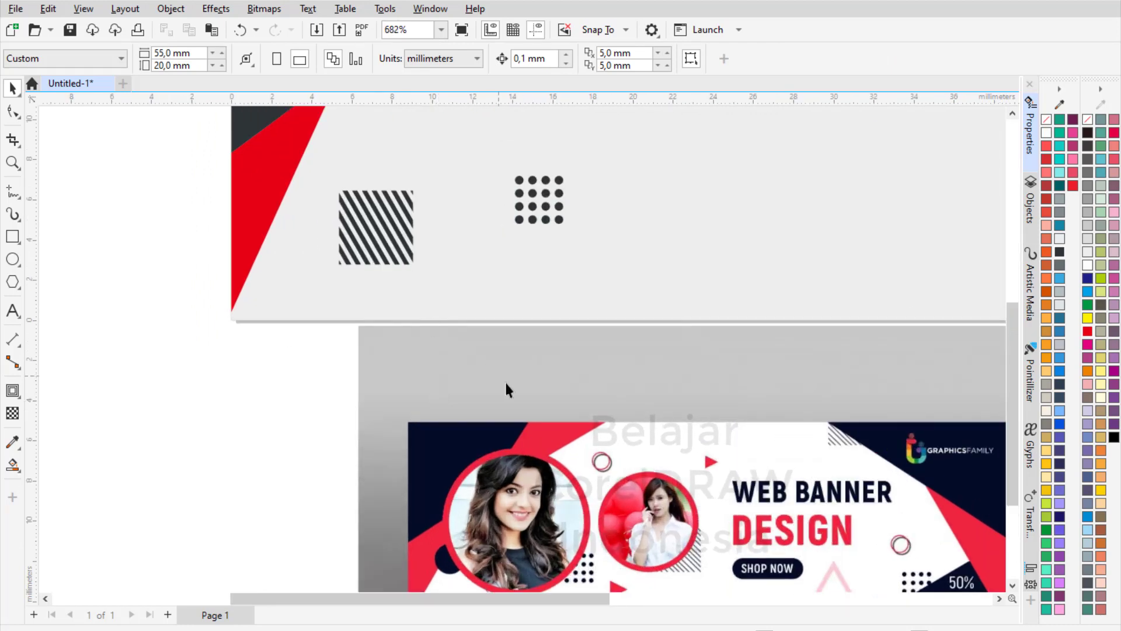
scroll(506, 385, down, 2)
scroll(464, 510, up, 6)
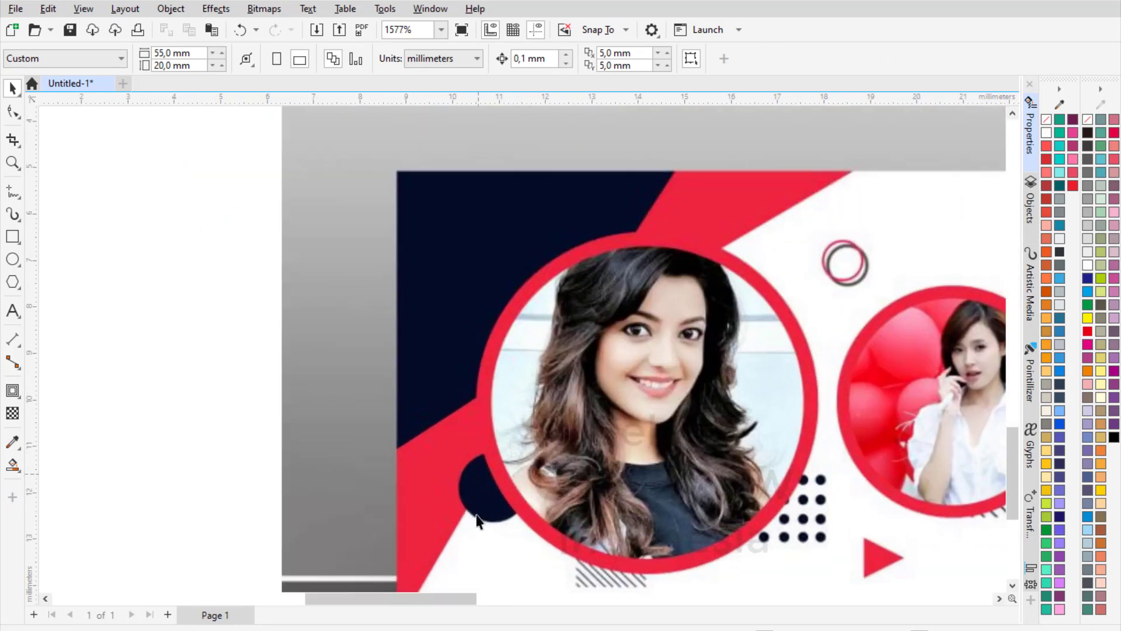
scroll(478, 520, down, 3)
scroll(358, 302, down, 2)
scroll(446, 206, up, 4)
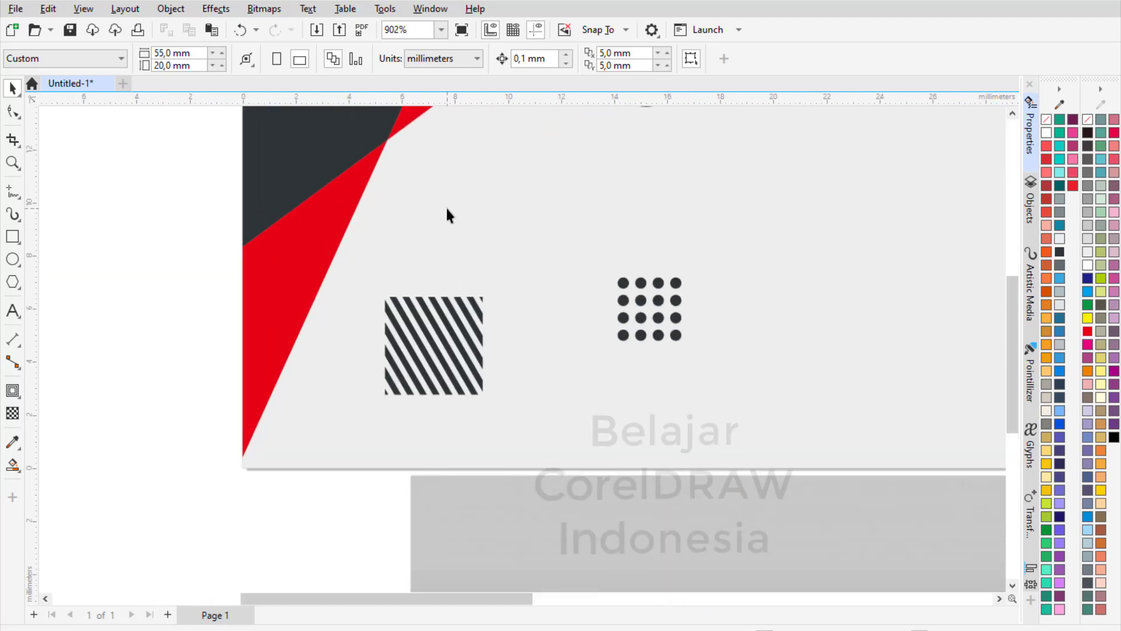
click(13, 258)
drag(297, 248, 374, 325)
key(space)
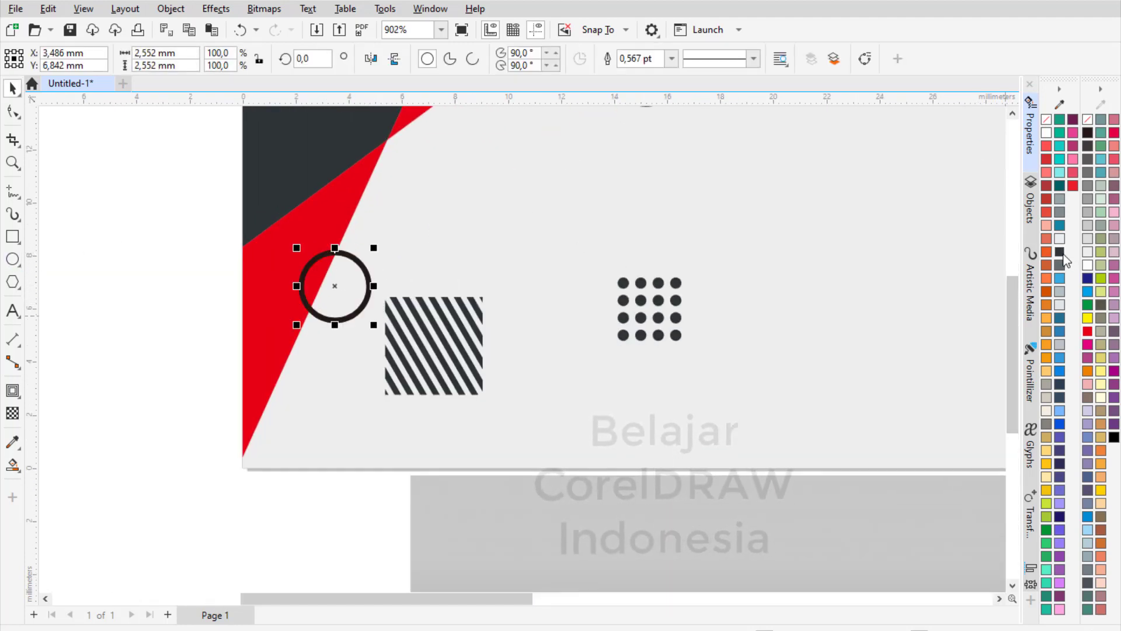
- Fill the small circle with dark charcoal and set its outline width to None
click(1060, 253)
click(670, 61)
click(658, 72)
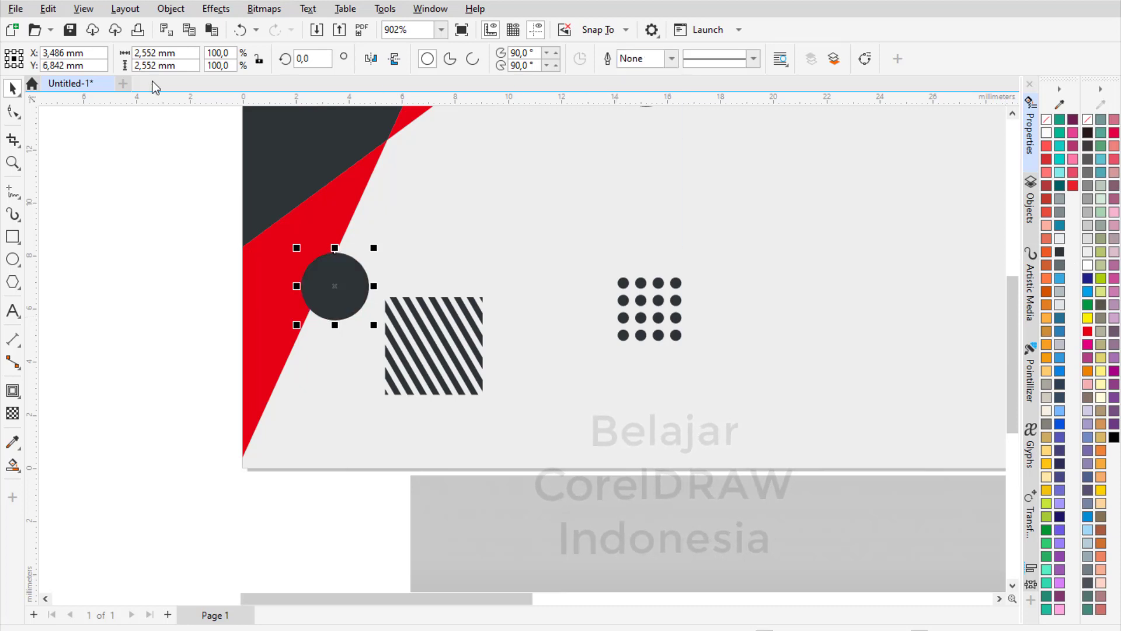
click(5, 87)
click(107, 149)
- Duplicate the dark circle and enlarge the copy to about 13.7 mm, placed over the banner's left-hand decorations
scroll(410, 372, down, 2)
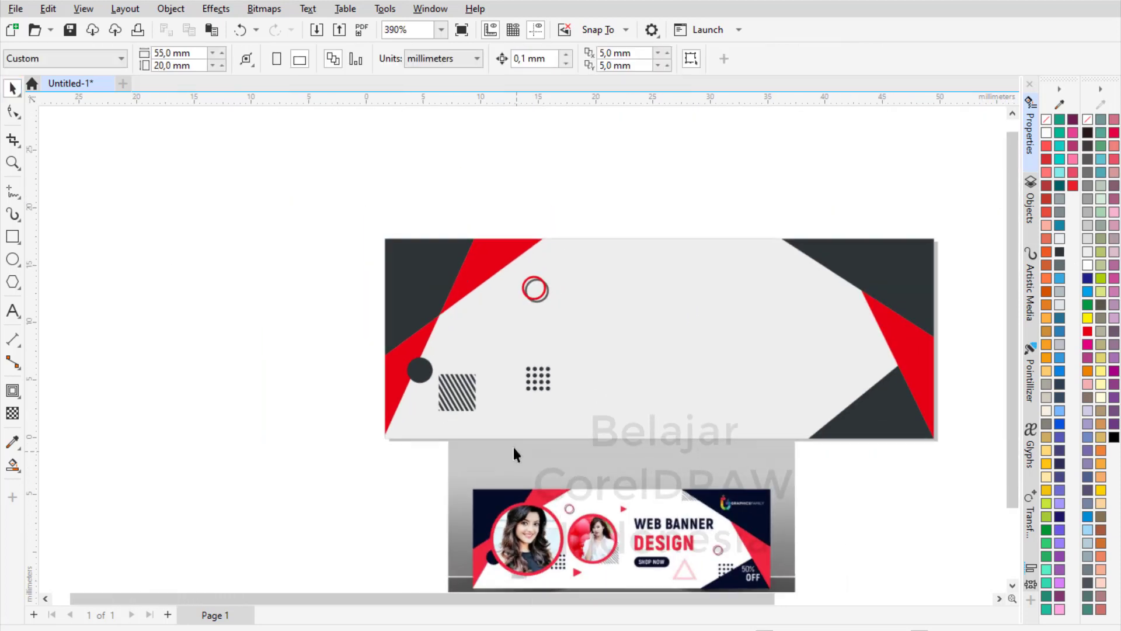
click(13, 237)
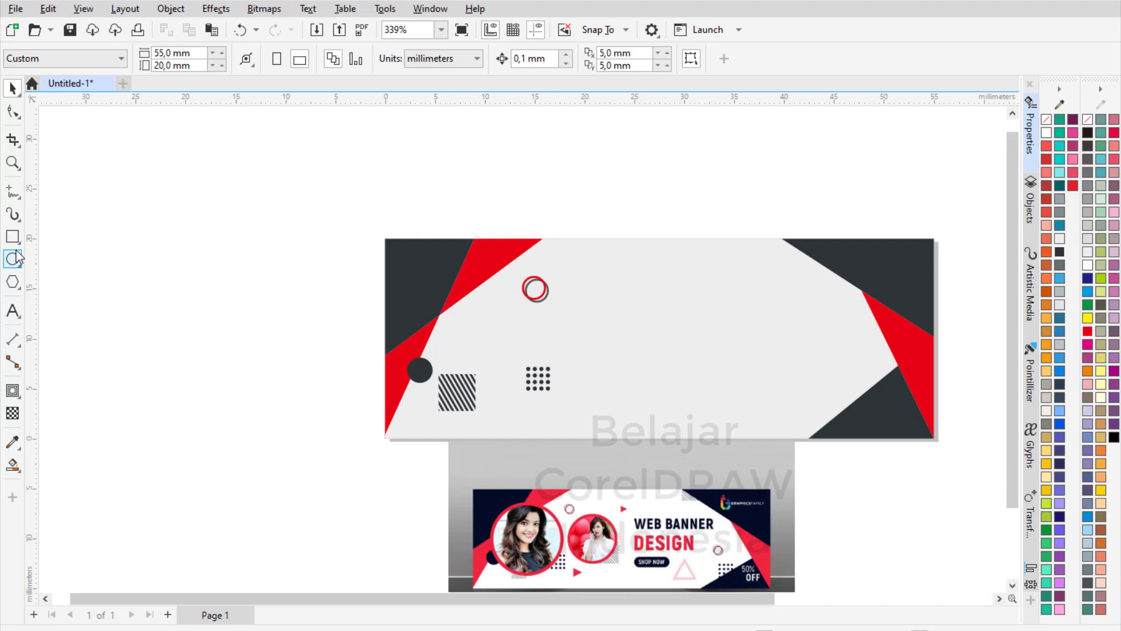
click(18, 261)
click(13, 90)
click(16, 92)
click(35, 90)
drag(418, 374, 565, 403)
drag(509, 346, 518, 353)
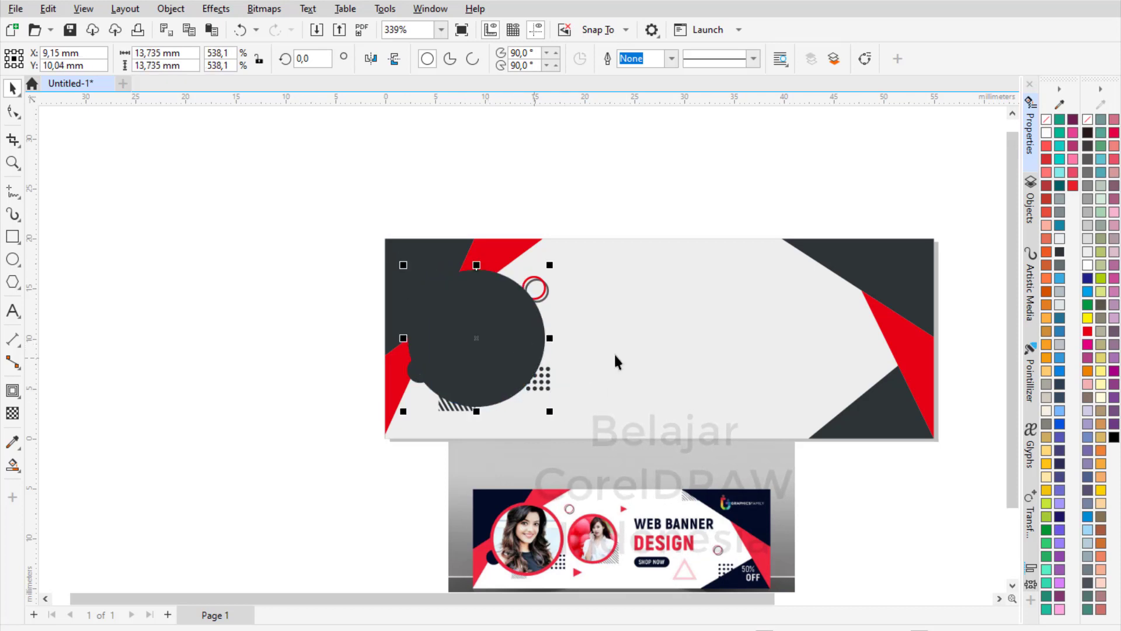
- Fill the large circle with red and shrink it around its center to about 12.2 mm
click(1089, 332)
drag(555, 416, 544, 411)
click(230, 348)
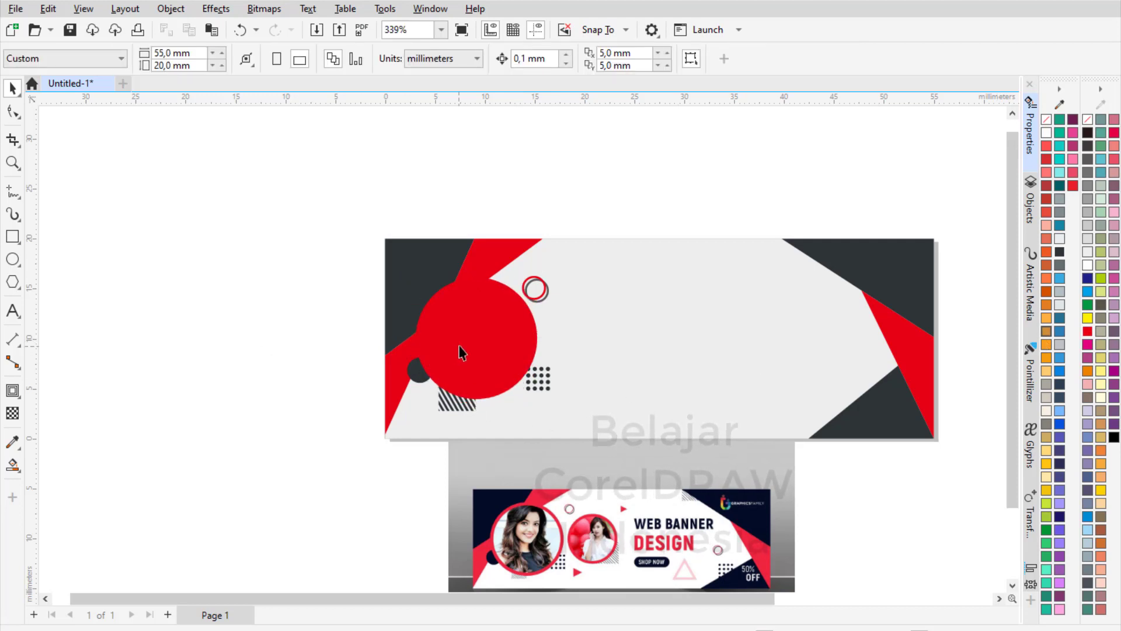
- Move the large red circle slightly down and right, and enlarge it to about 12.3 mm across
scroll(460, 347, up, 2)
click(541, 346)
scroll(542, 345, down, 4)
scroll(538, 343, up, 4)
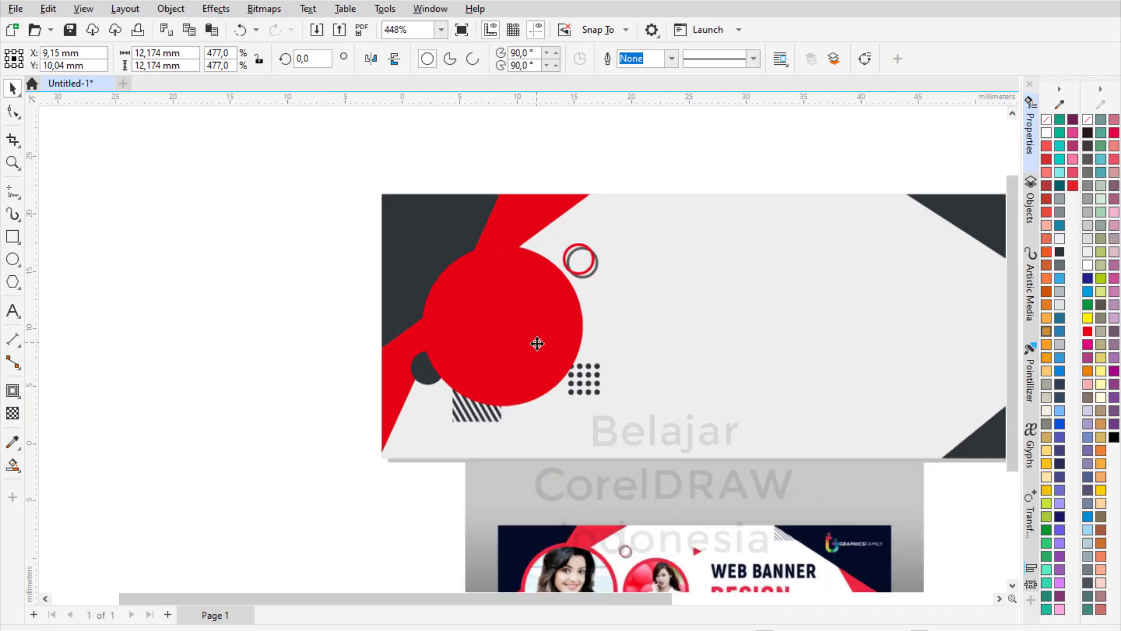
drag(554, 352, 559, 360)
drag(608, 440, 610, 441)
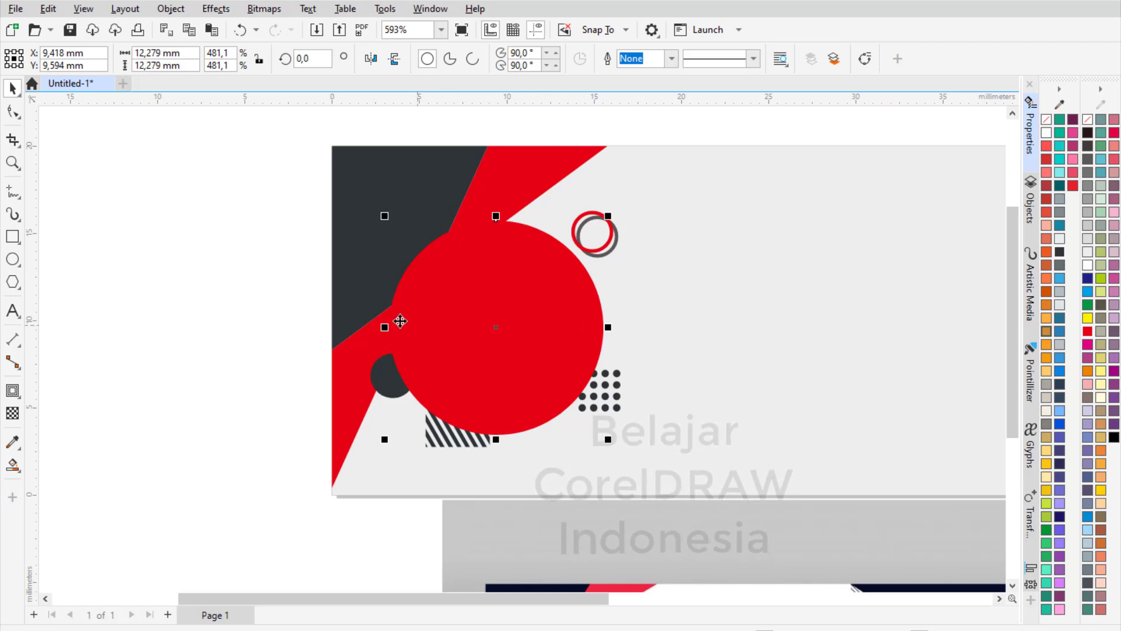
click(256, 251)
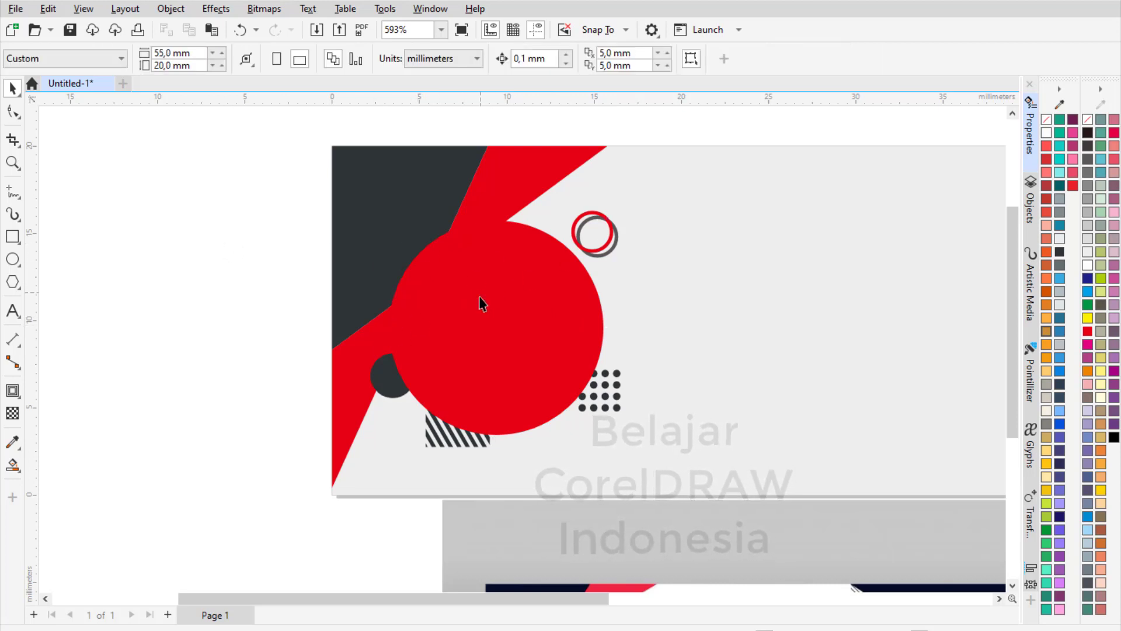
- Create a concentric copy of the red circle about 11.4 mm across and fill it with white
scroll(508, 325, up, 2)
click(498, 263)
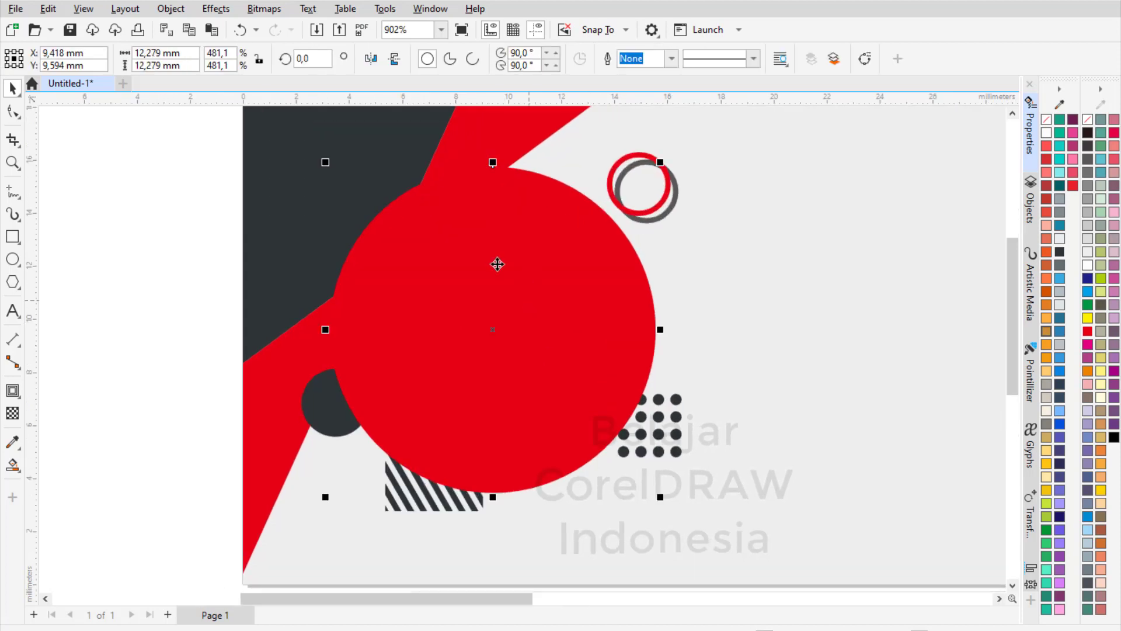
scroll(519, 191, down, 5)
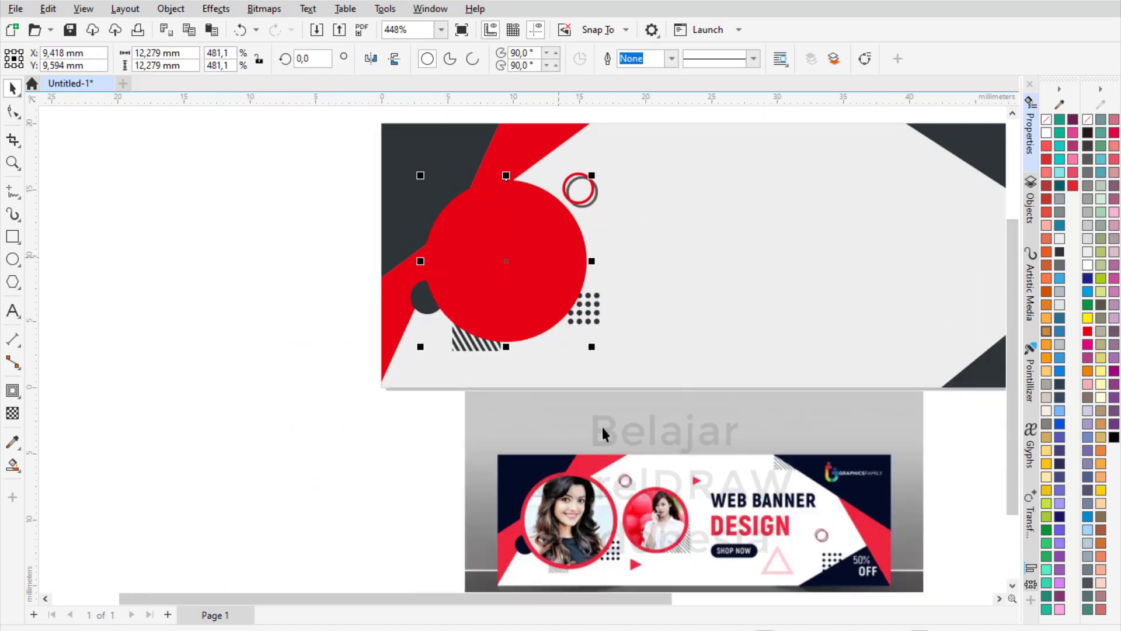
scroll(608, 497, up, 6)
scroll(607, 496, down, 3)
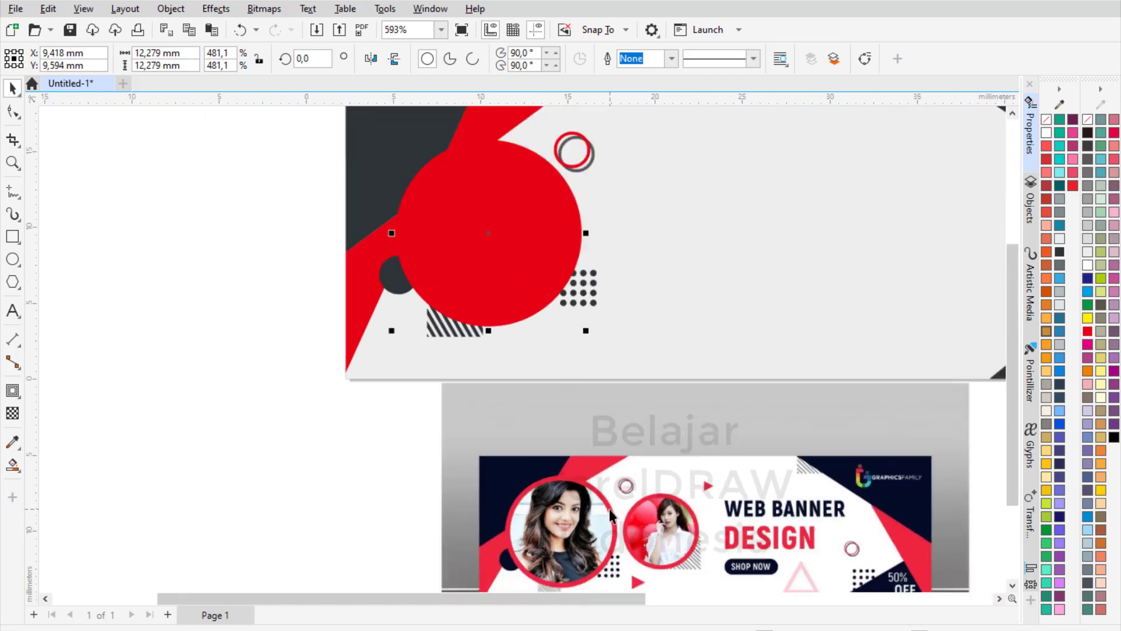
scroll(545, 279, up, 2)
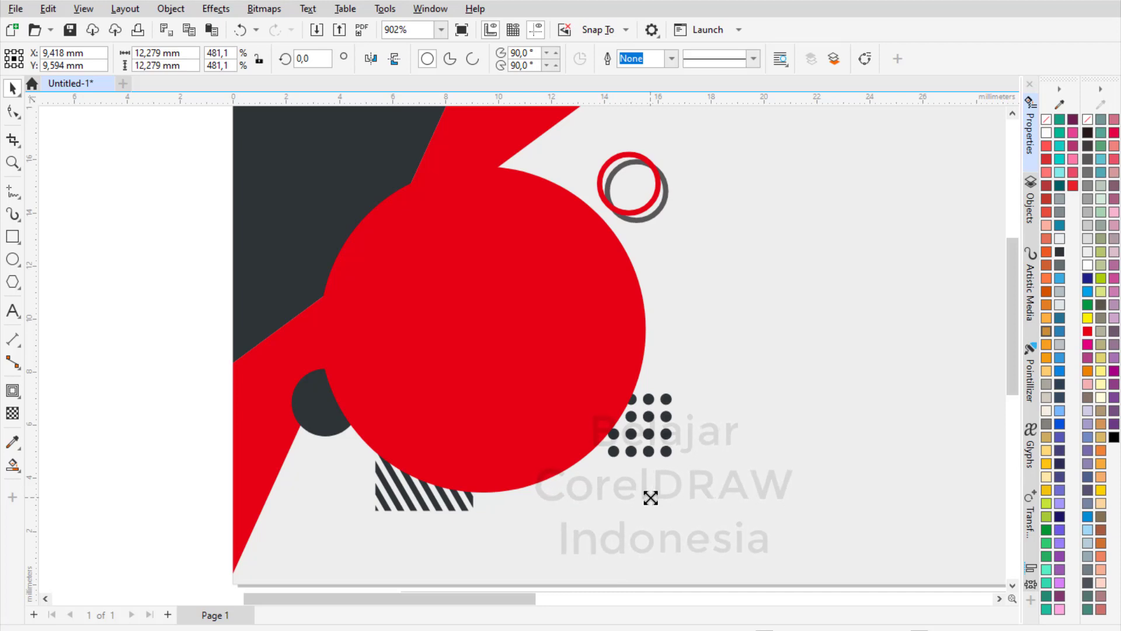
drag(650, 497, 641, 489)
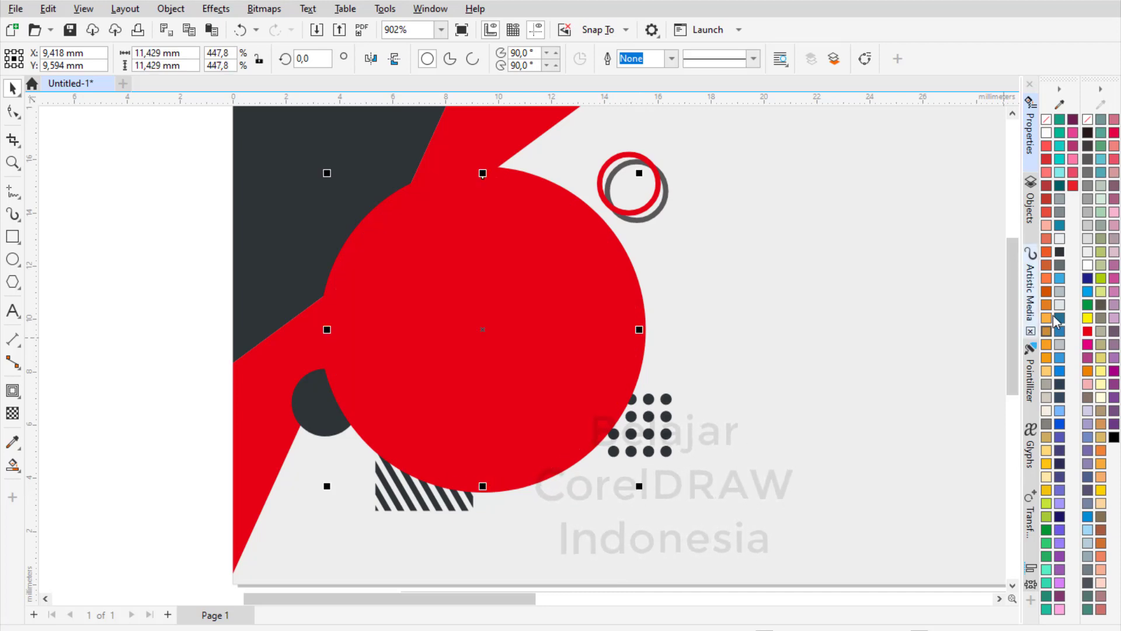
click(1088, 265)
click(155, 250)
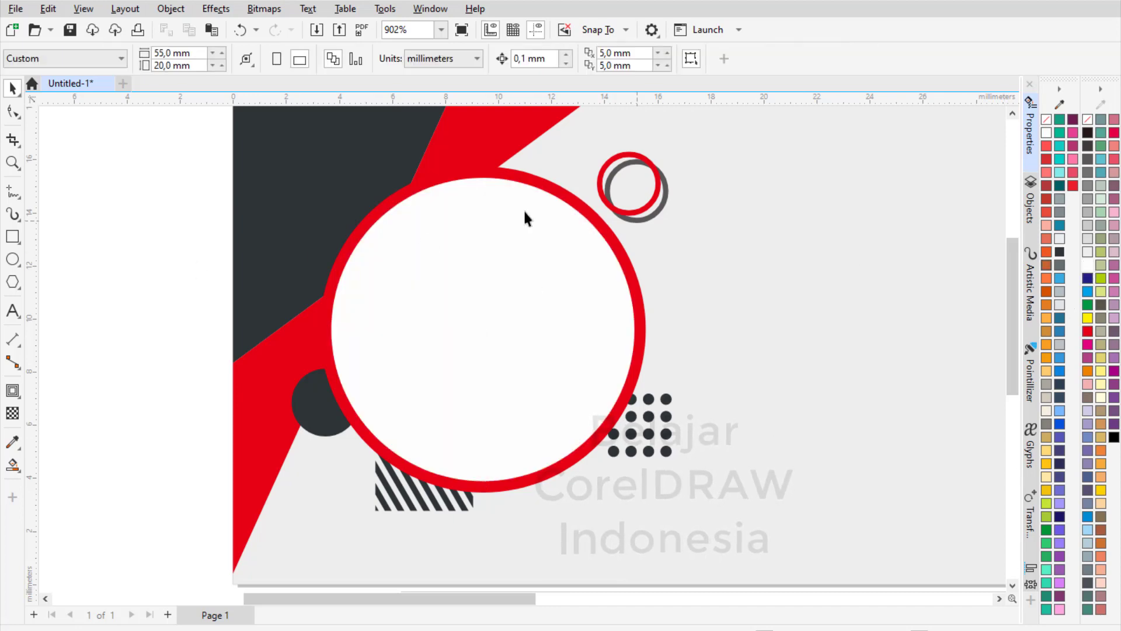
- Duplicate the red-ringed white circle with its striped square to the banner's middle and mirror the copy horizontally
scroll(439, 227, down, 5)
scroll(416, 319, up, 3)
scroll(496, 315, down, 2)
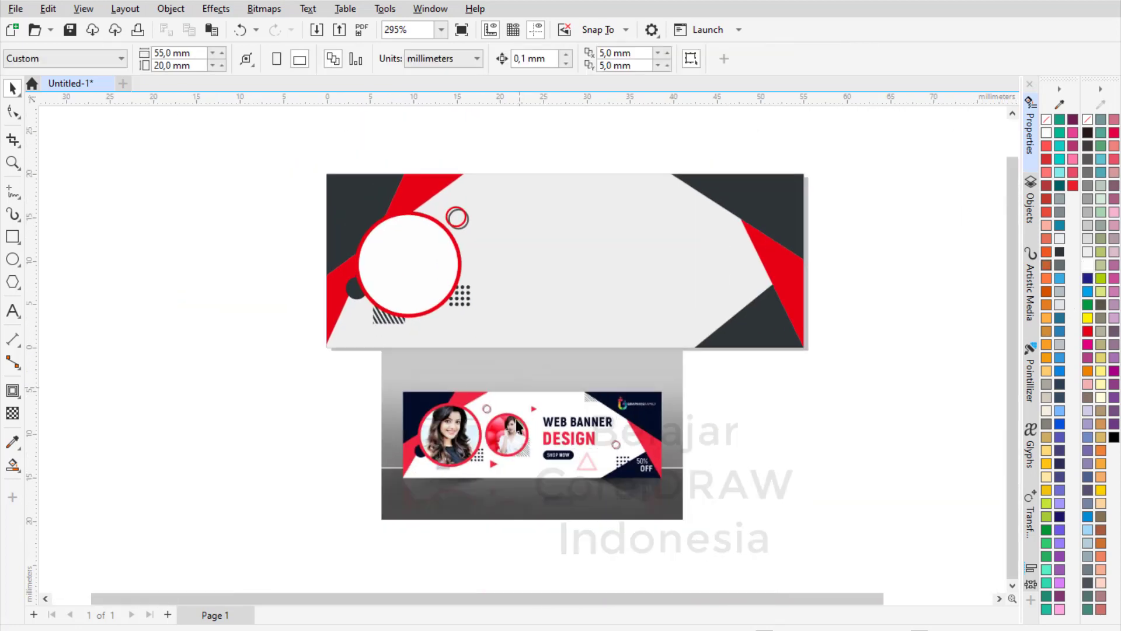
scroll(517, 425, up, 4)
scroll(427, 303, down, 3)
scroll(426, 298, up, 1)
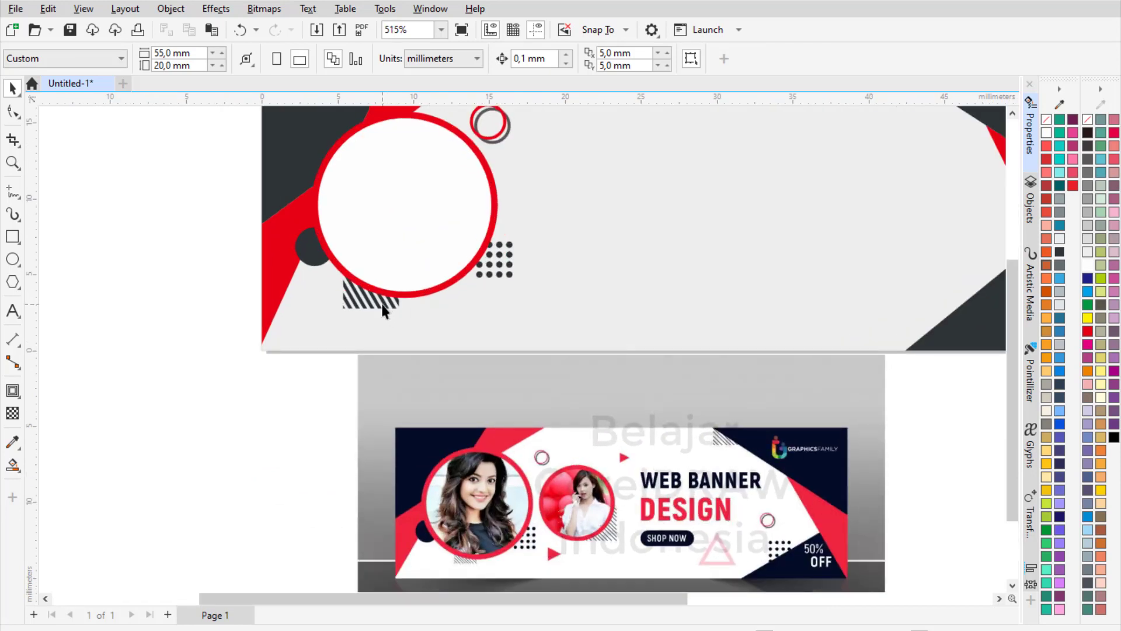
scroll(384, 309, up, 3)
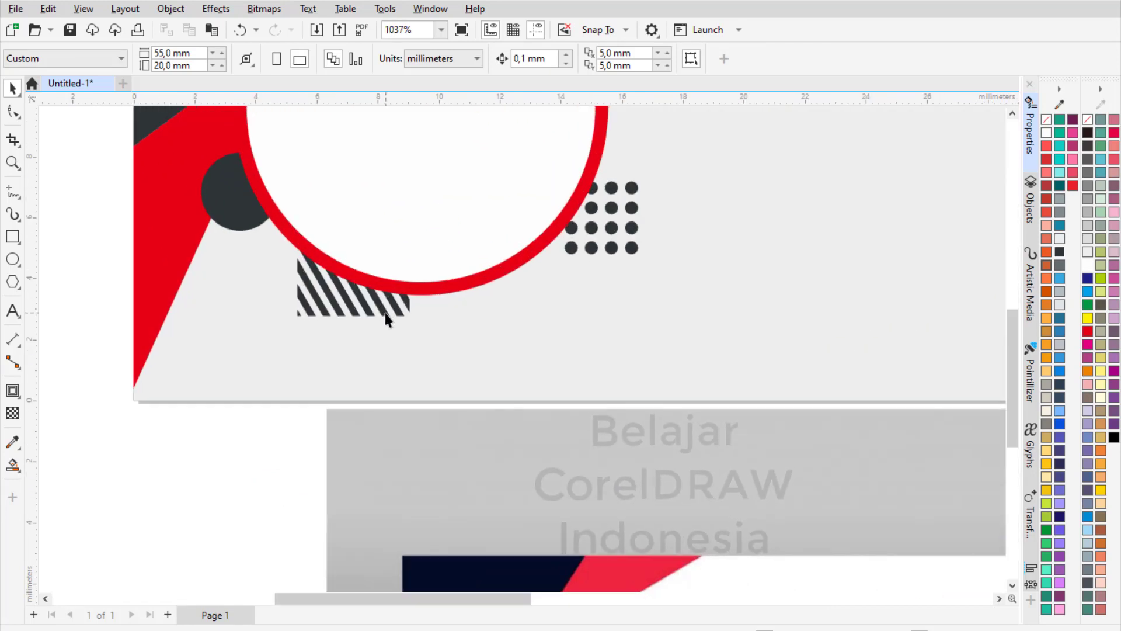
click(384, 313)
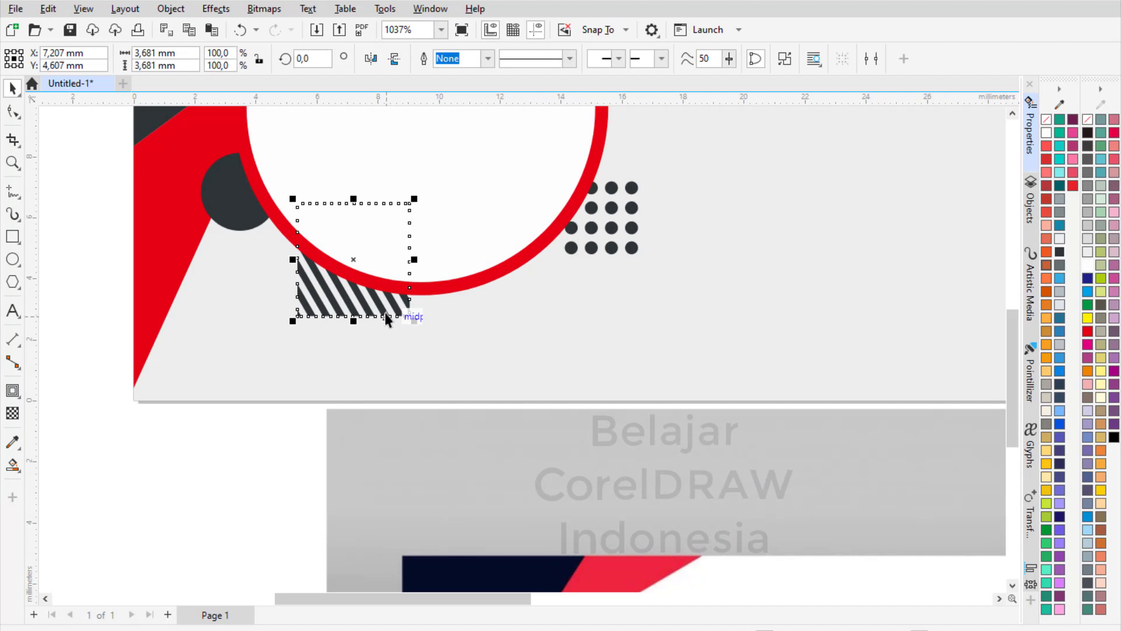
shift+click(461, 288)
scroll(415, 369, down, 4)
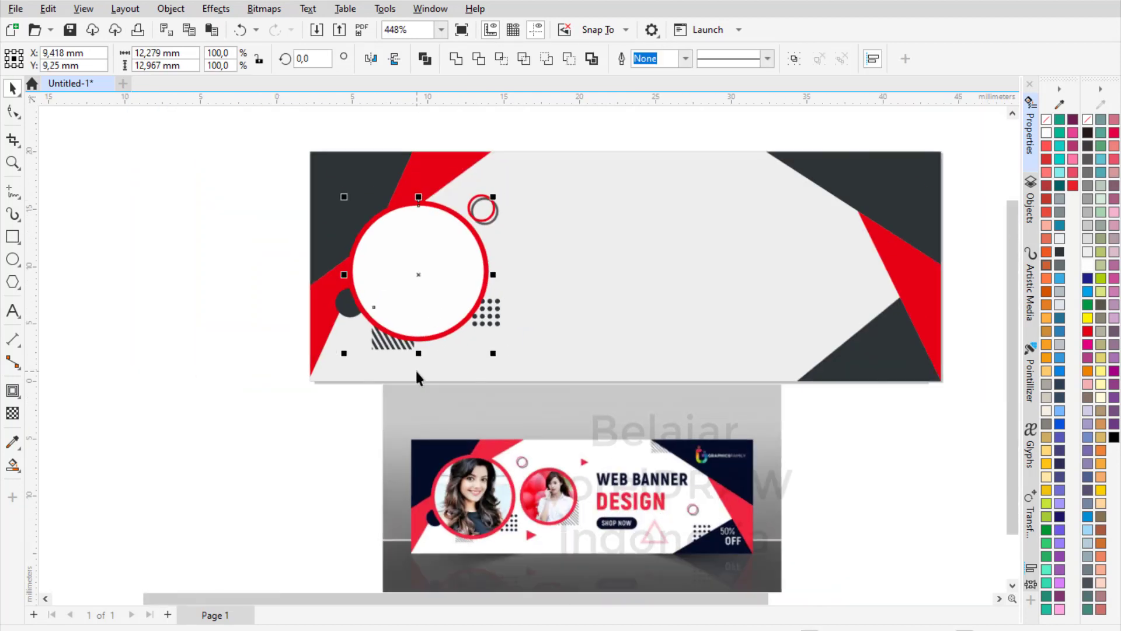
drag(438, 269, 603, 249)
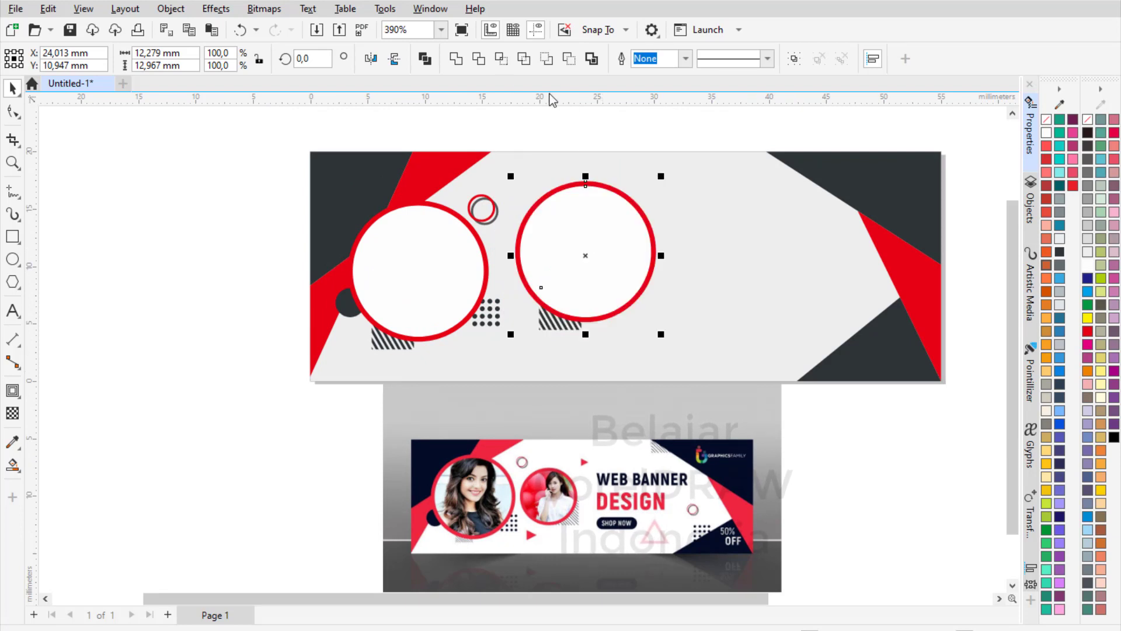
click(371, 59)
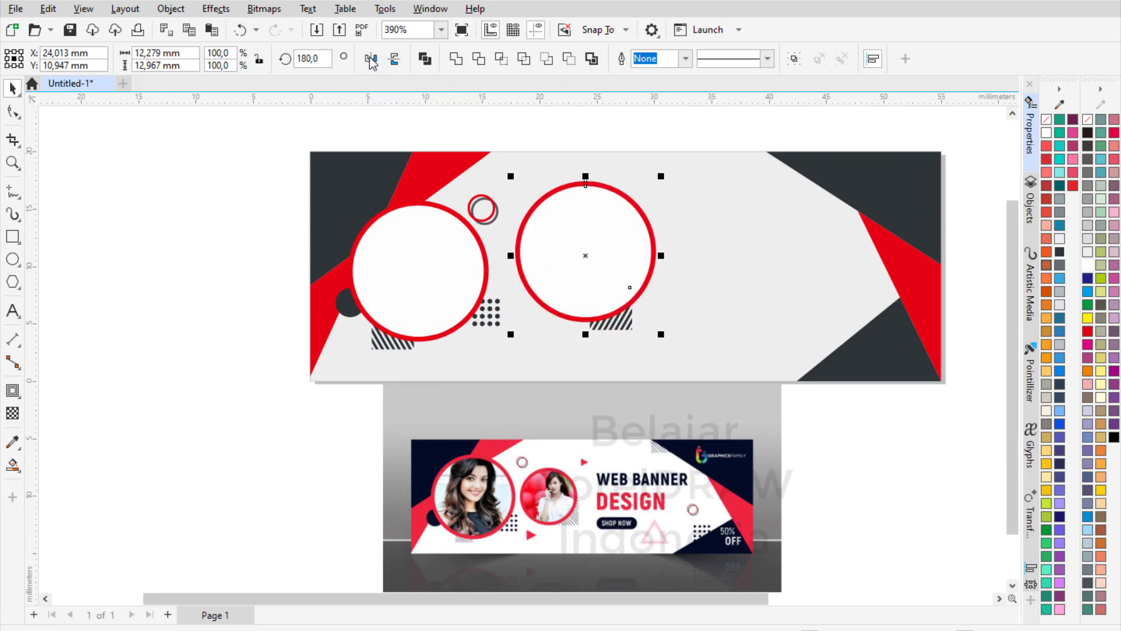
- Shrink the mirrored frame copy around its center to about 8.1 mm wide and move it slightly left and down
scroll(566, 252, up, 2)
scroll(604, 252, down, 3)
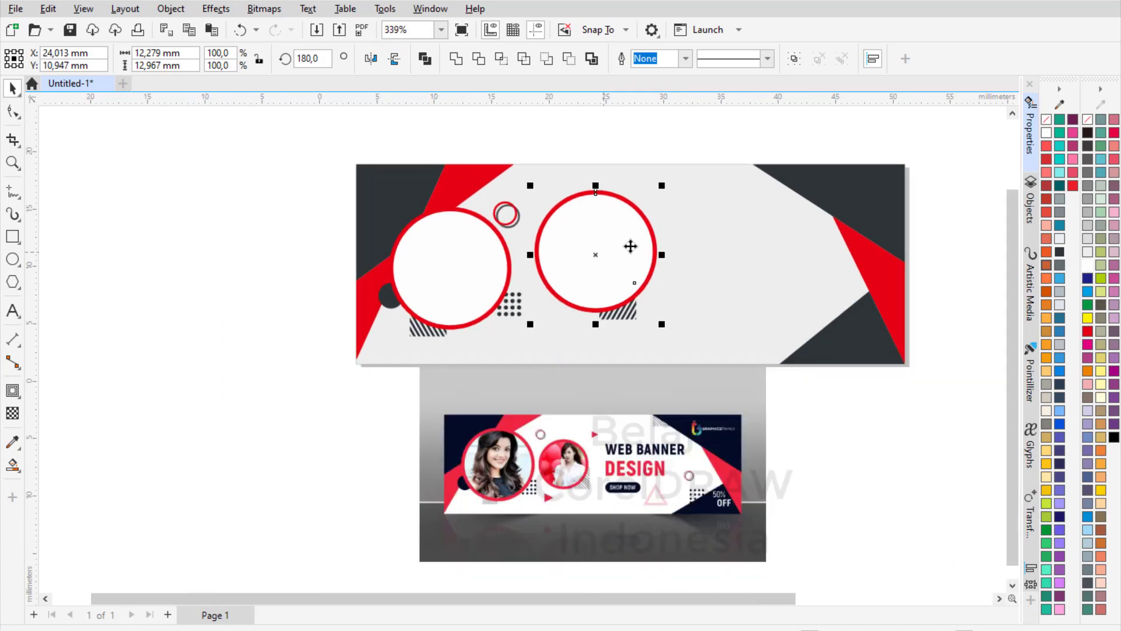
scroll(628, 199, up, 1)
drag(666, 341, 651, 326)
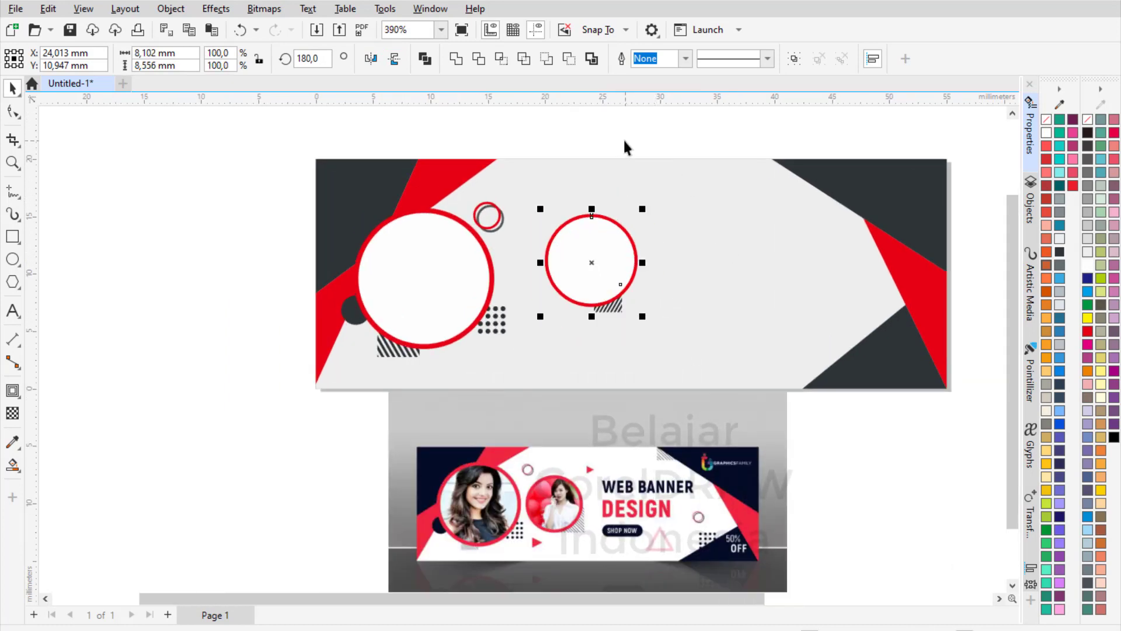
scroll(608, 280, up, 2)
drag(618, 288, 581, 302)
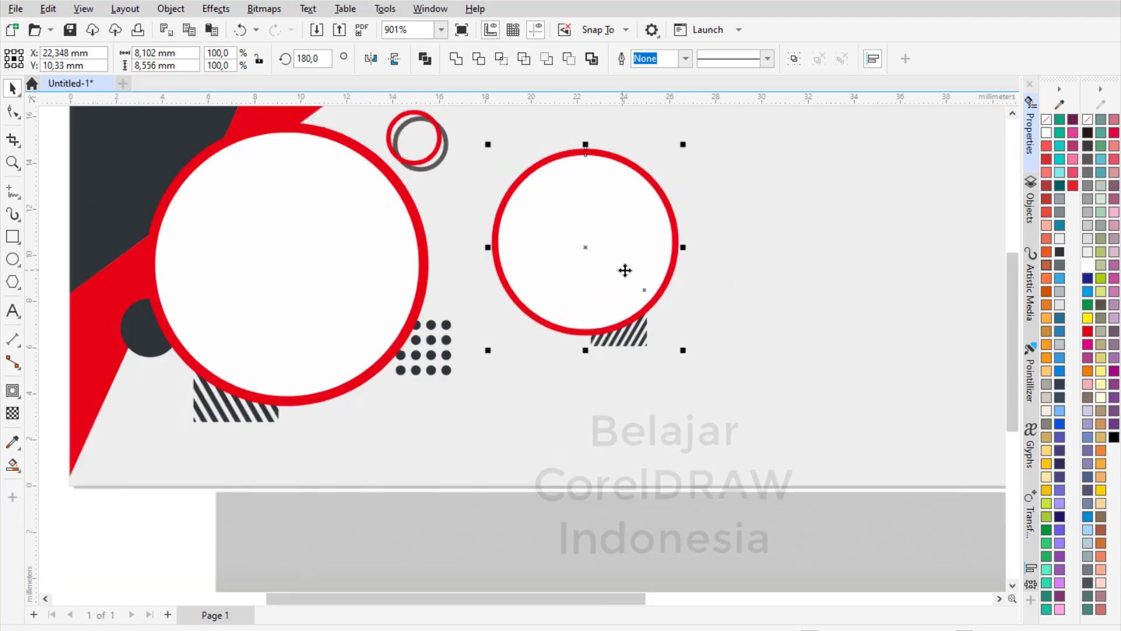
scroll(625, 270, down, 2)
click(393, 458)
- Draw a three-sided polygon about 2.1 mm wide above and right of the smaller circular frame, and rotate it to 255°
scroll(625, 471, up, 3)
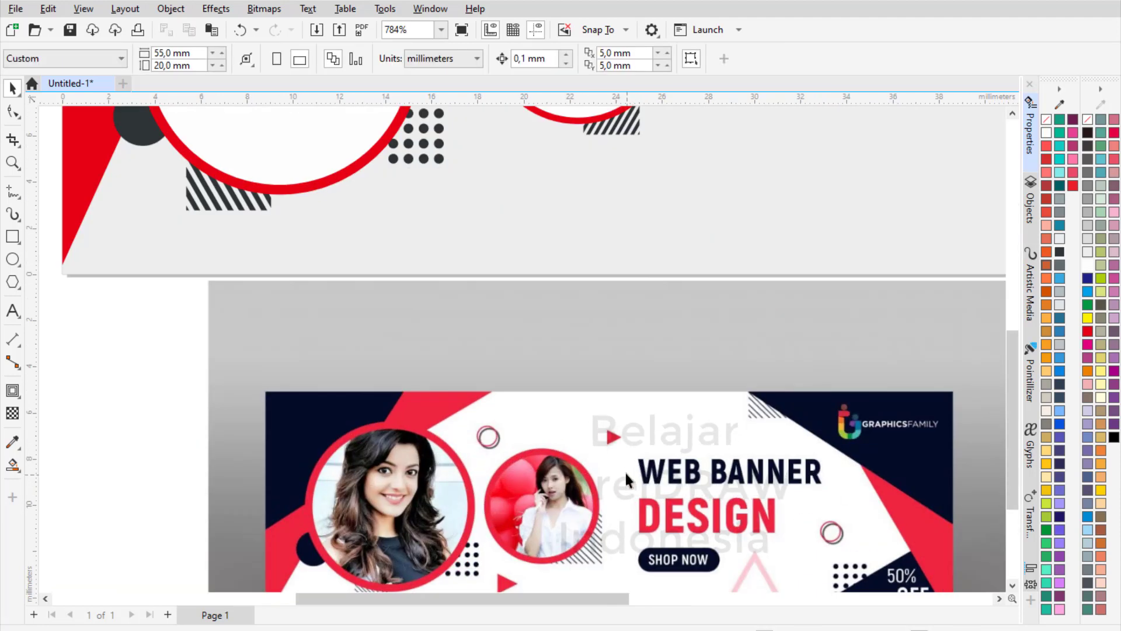
scroll(625, 468, down, 2)
scroll(658, 175, up, 2)
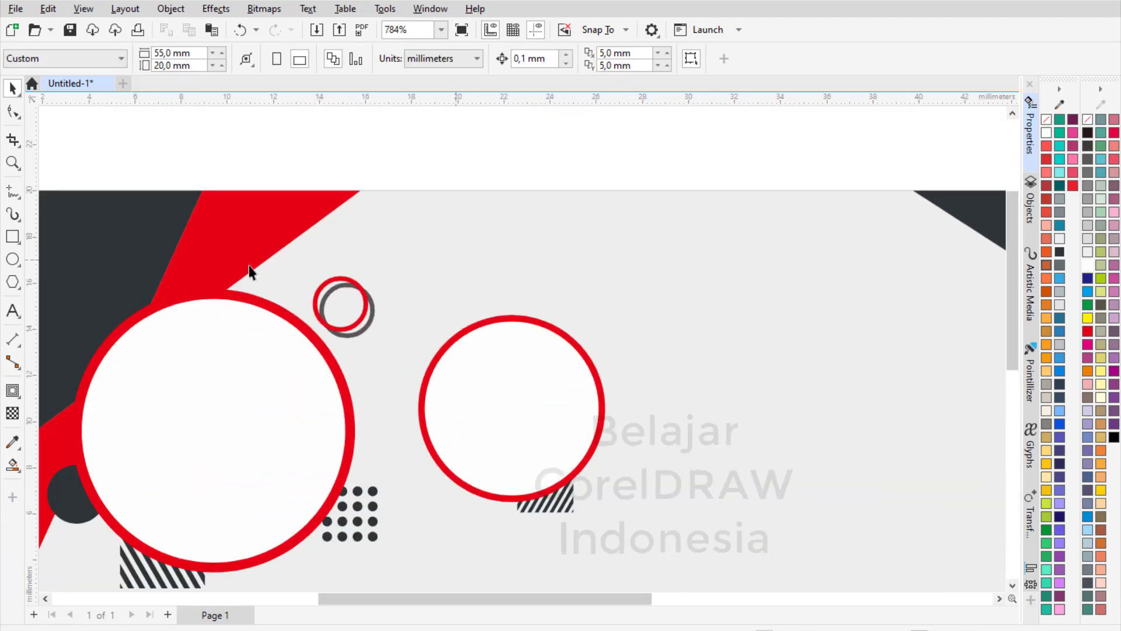
click(18, 286)
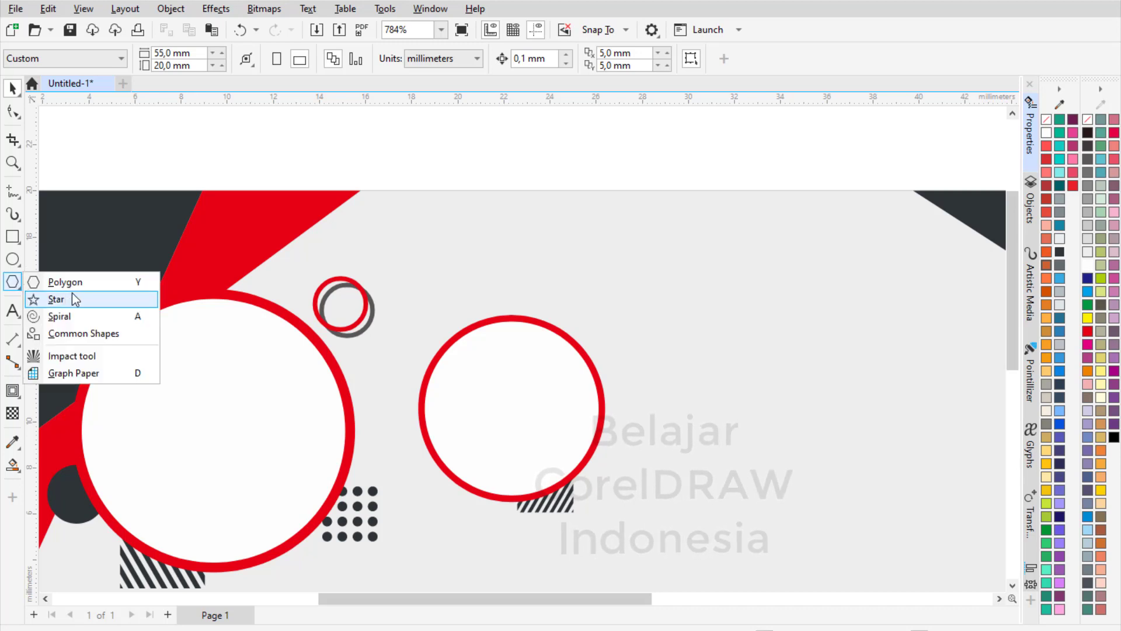
click(58, 282)
drag(613, 257, 675, 316)
key(space)
click(461, 63)
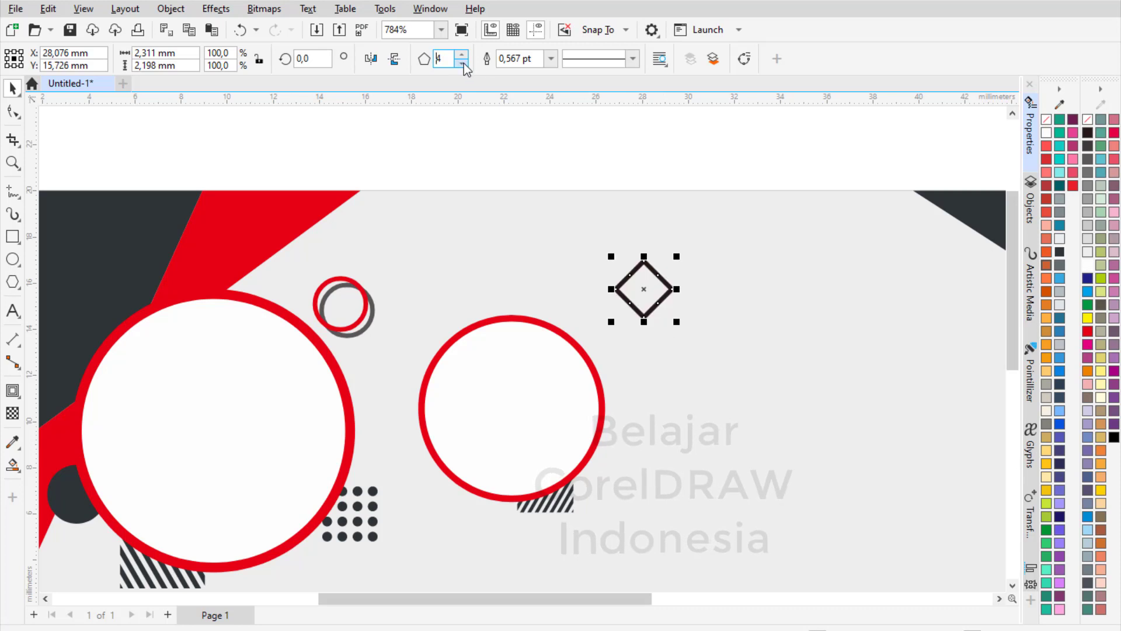
click(461, 63)
click(649, 303)
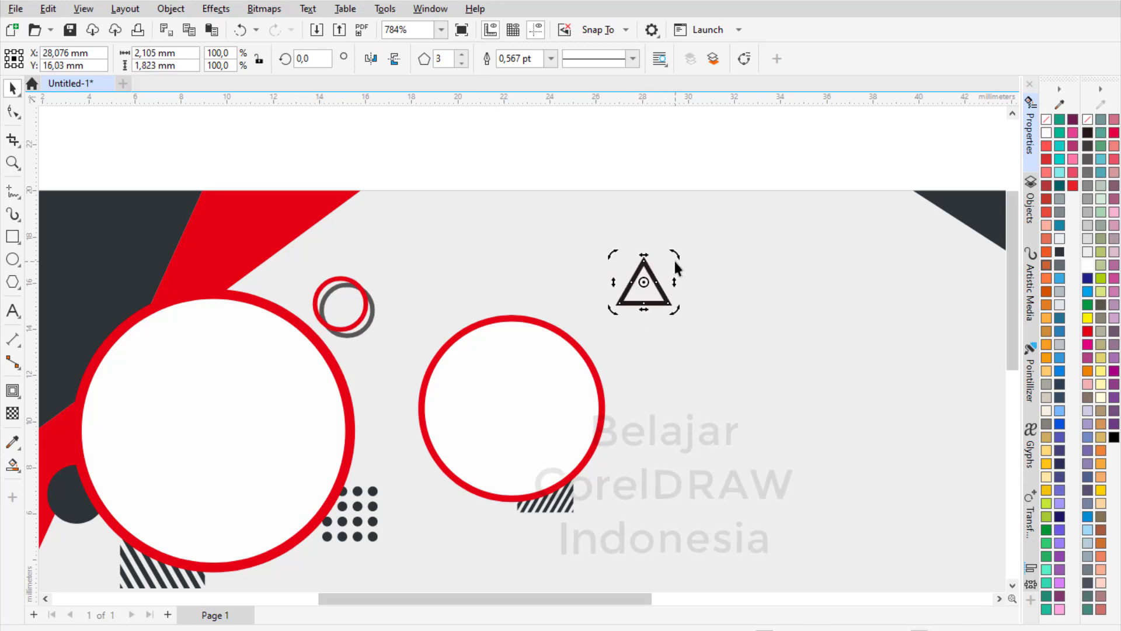
drag(675, 255, 683, 339)
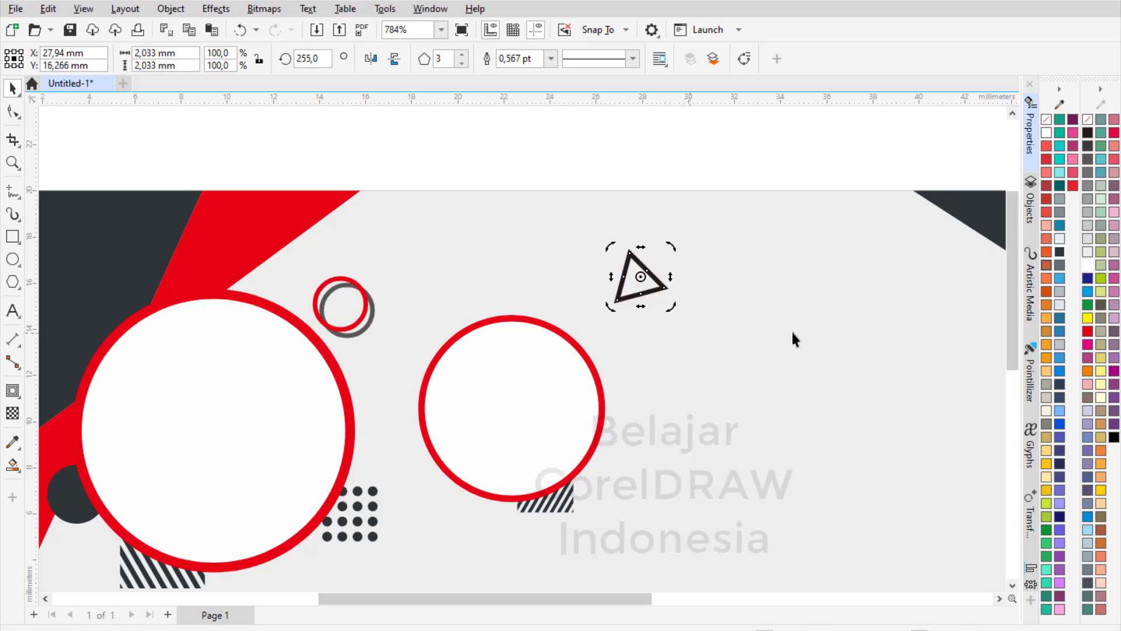
- Make the triangle solid red with its outline width set to None, and move it closer to the smaller frame
click(1087, 331)
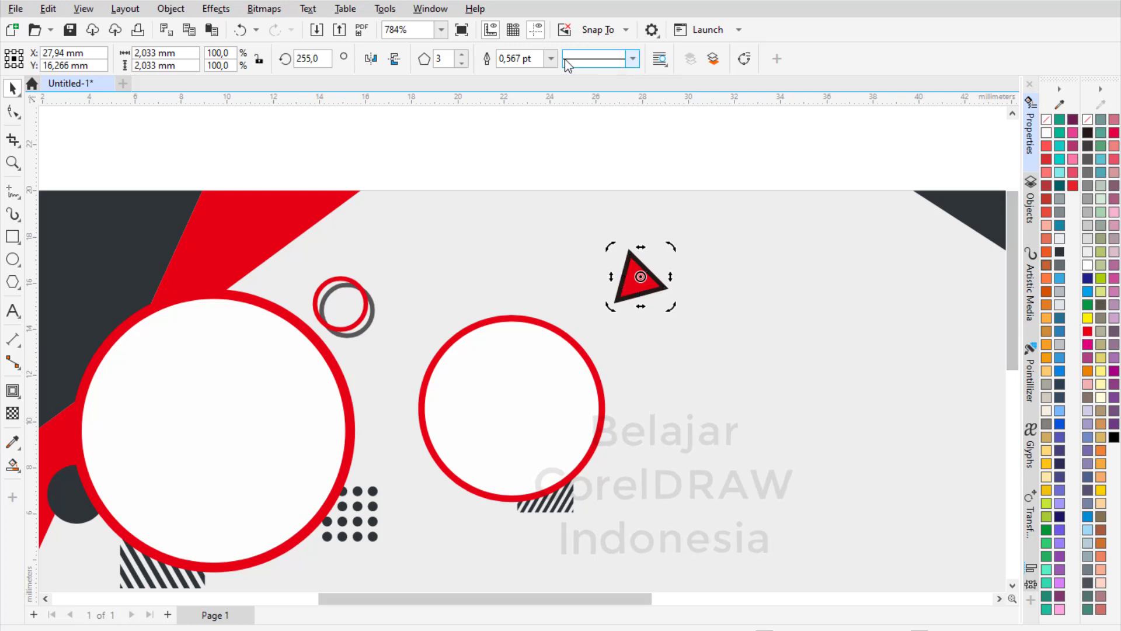
click(551, 58)
click(511, 88)
click(642, 291)
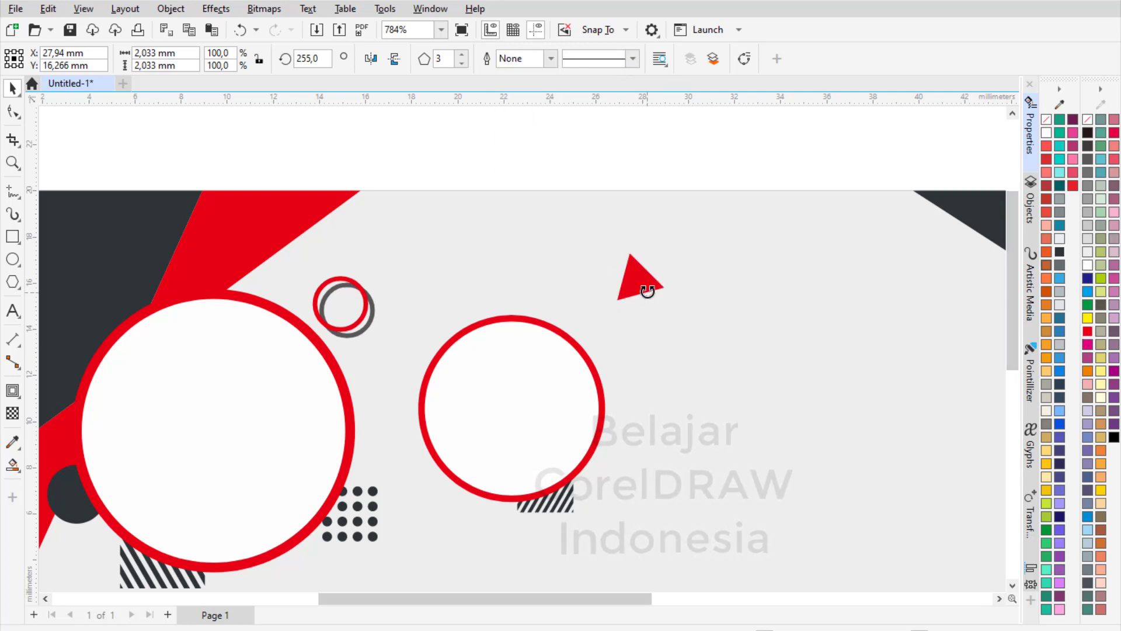
drag(645, 286, 625, 309)
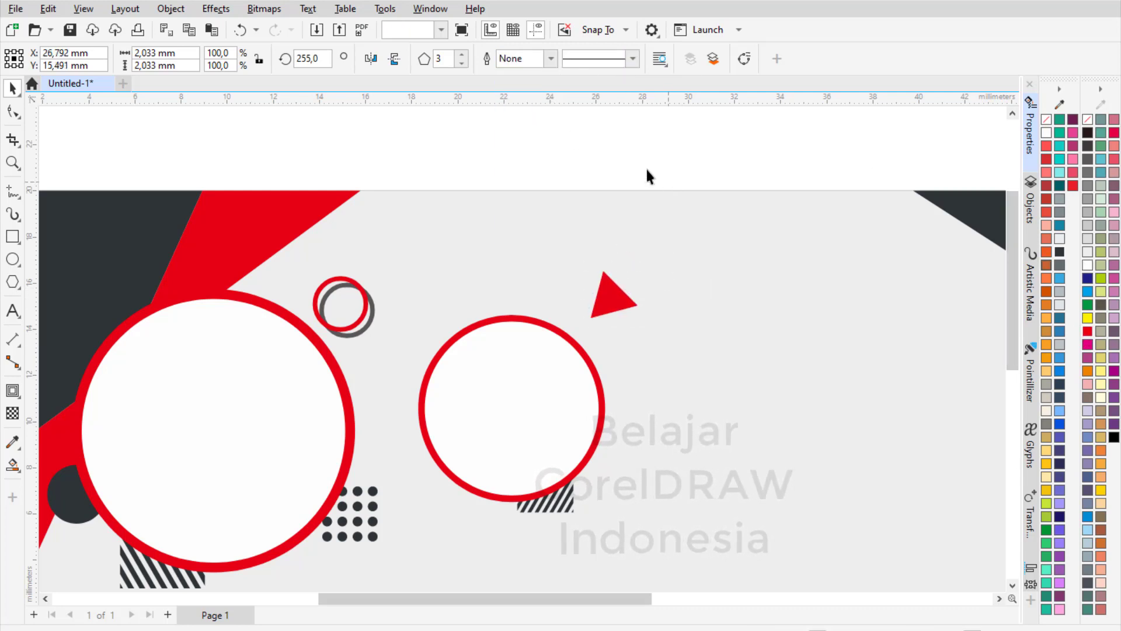
click(646, 167)
- Add the two-line Arial text "WEB BANNER" and "DESIGN" at 5 pt to the right of the red triangle
scroll(570, 195, down, 3)
scroll(622, 420, up, 3)
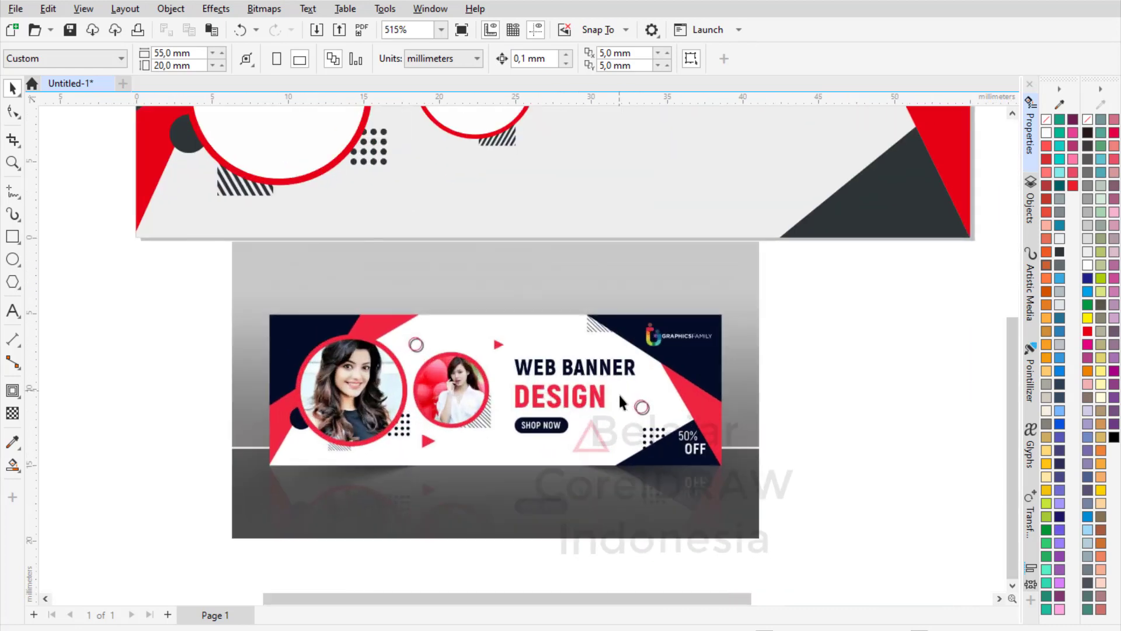
scroll(581, 447, down, 2)
scroll(638, 122, up, 2)
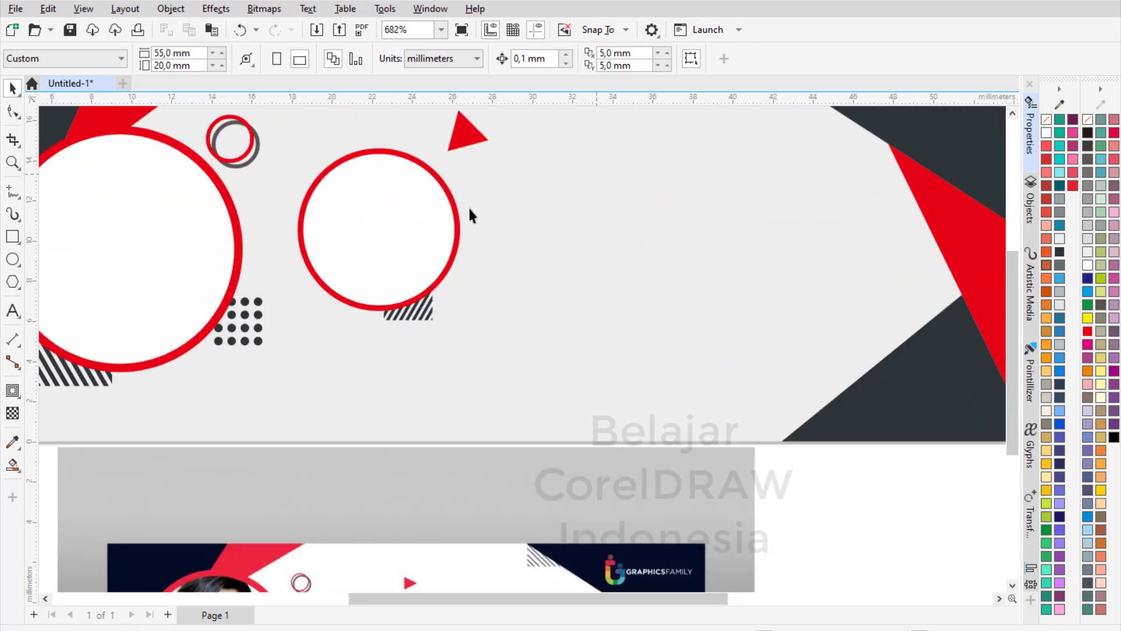
click(12, 312)
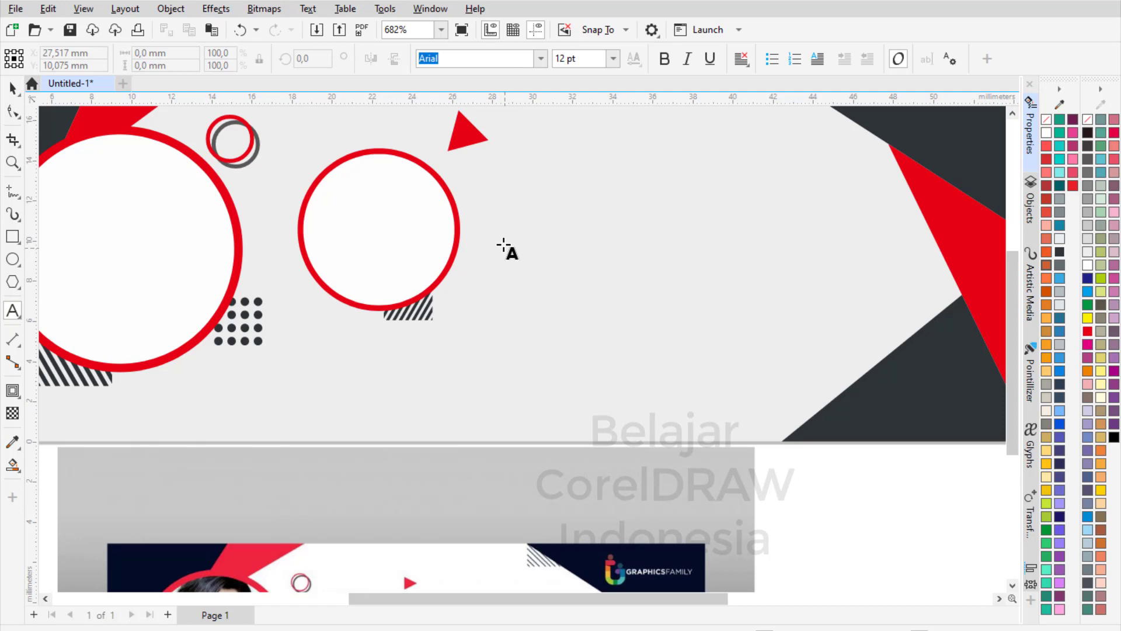
click(512, 170)
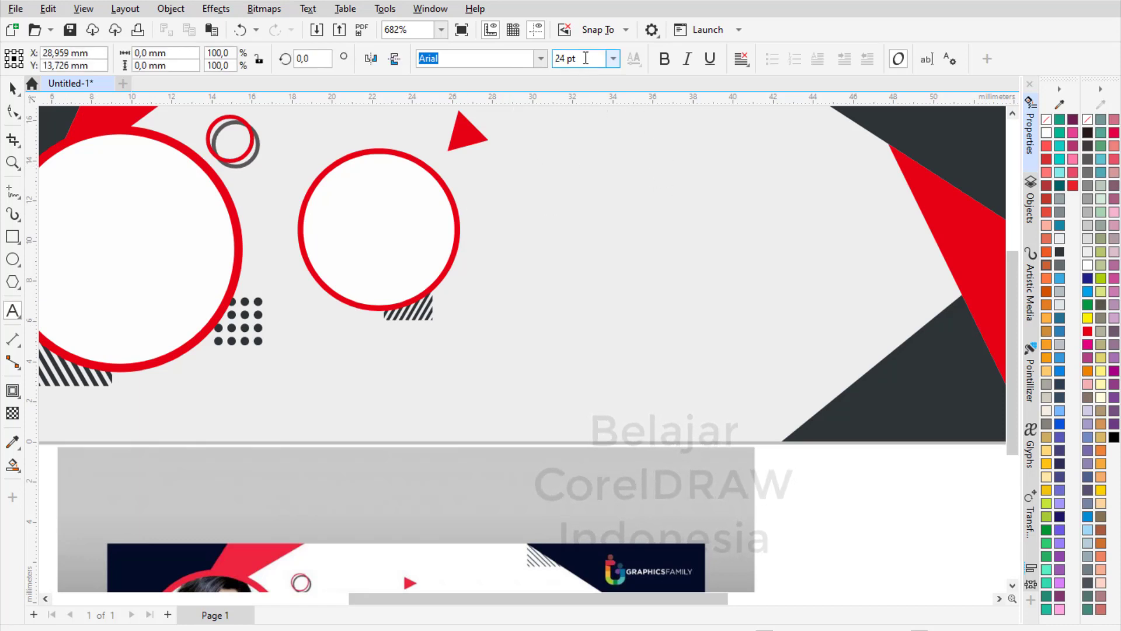
drag(561, 58, 544, 59)
click(565, 60)
key(BackSpace)
key(BackSpace)
text(5)
key(Return)
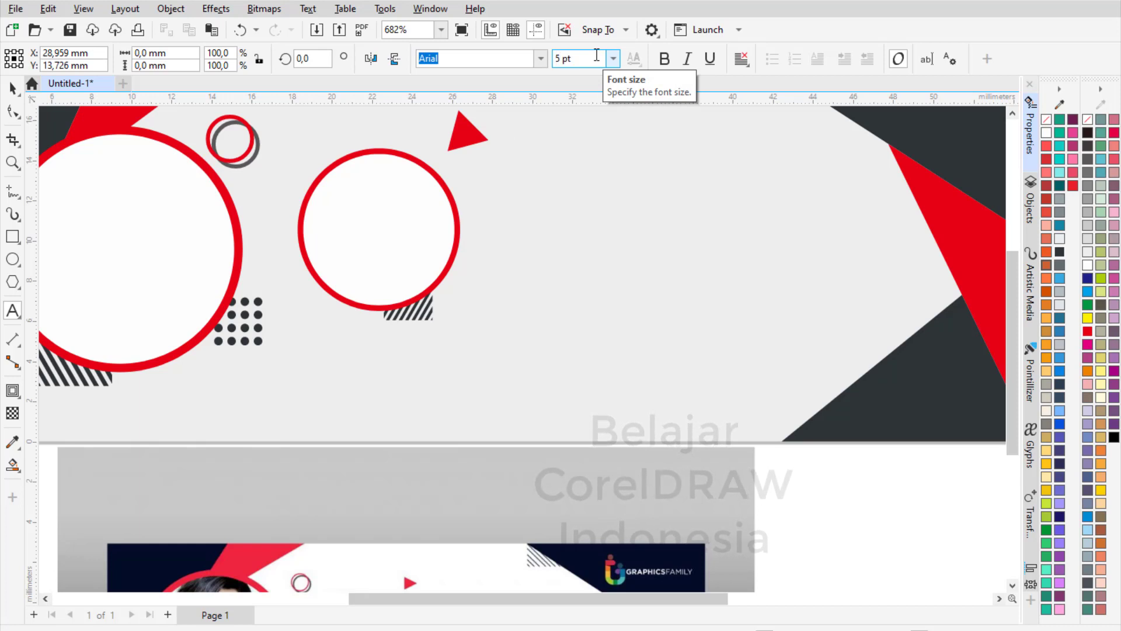
text(WEB BANNER)
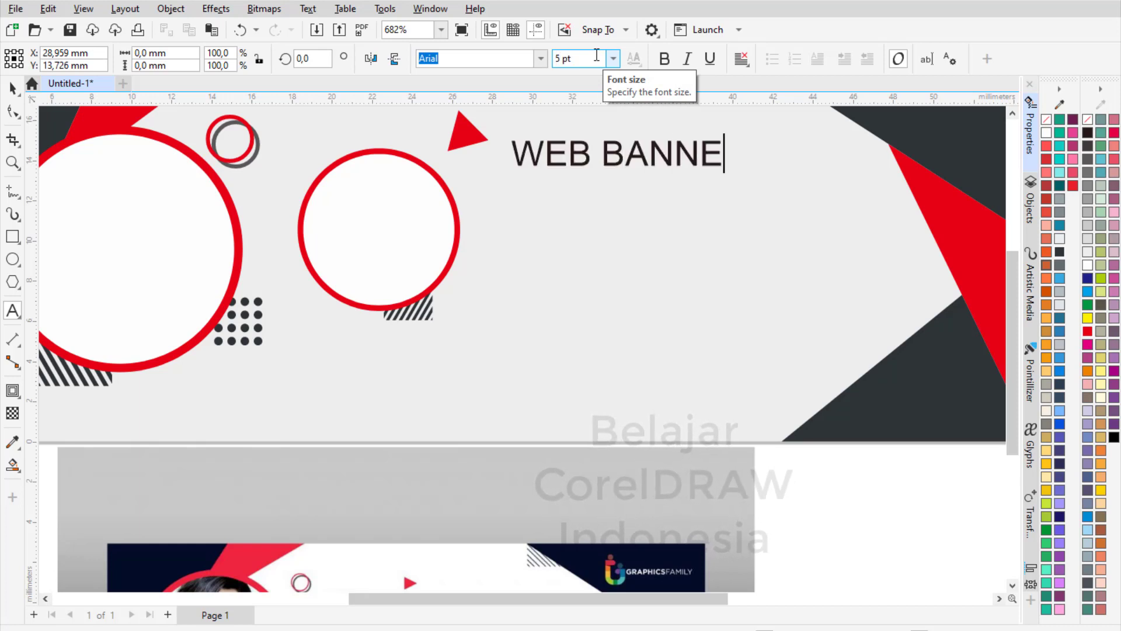
key(Return)
text(DESIGN)
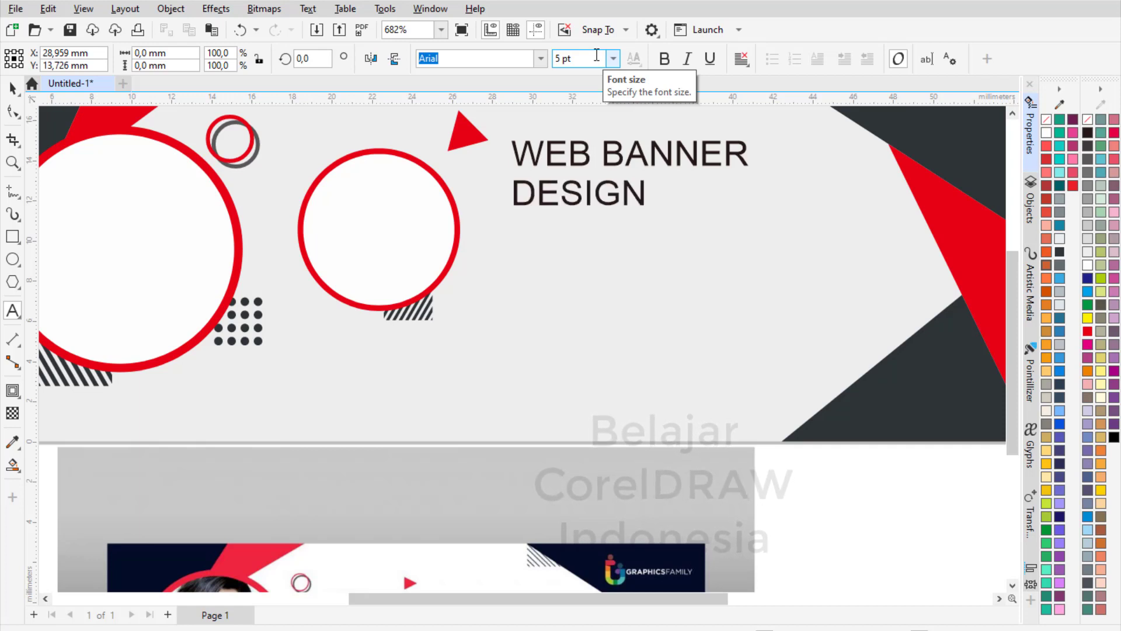
- Set the two-line headline text in Bebas and enlarge it to about 8.5 pt
scroll(597, 117, down, 2)
key(ctrl+space)
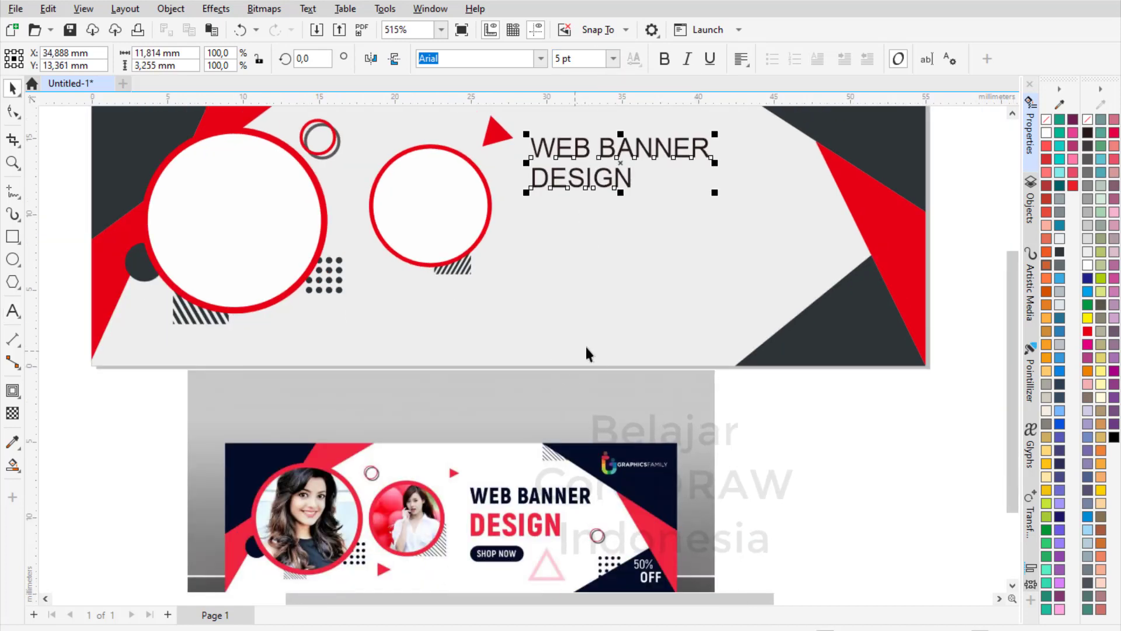
click(511, 58)
text(Bebas)
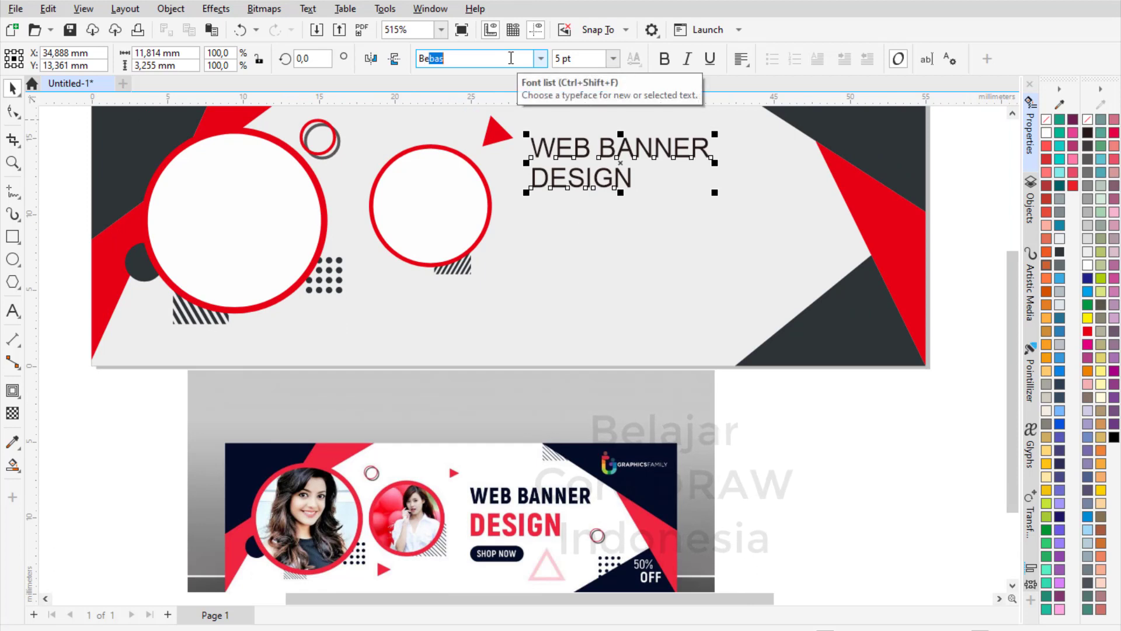
key(Return)
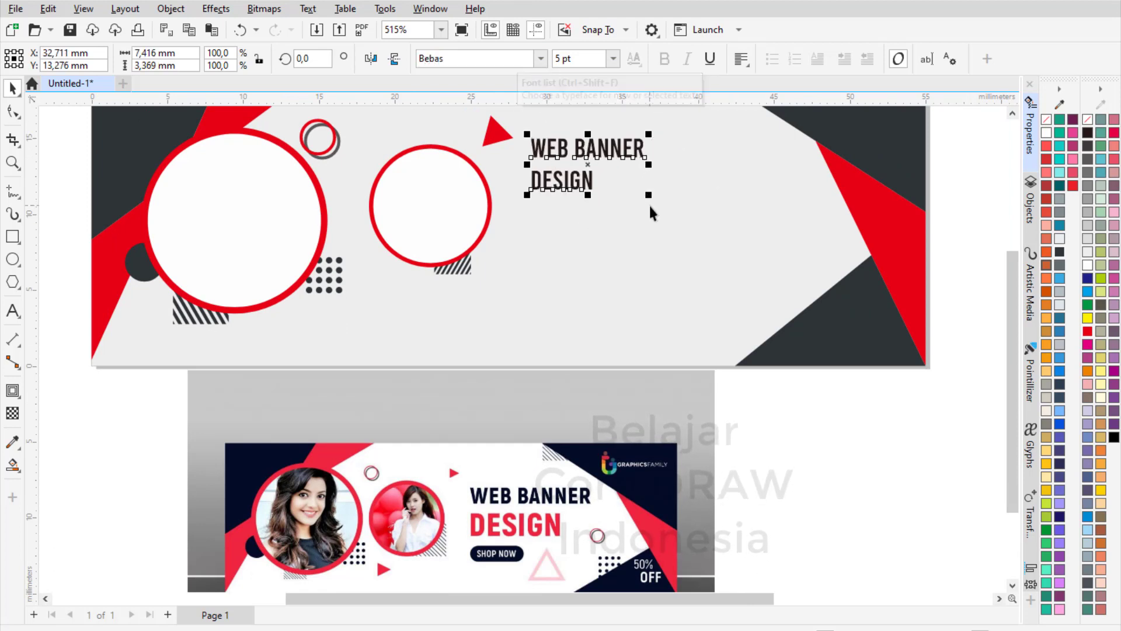
drag(654, 201, 724, 247)
- Break the headline into separate text lines, making DESIGN red at about 11.75 pt and WEB BANNER dark slate
key(ctrl+k)
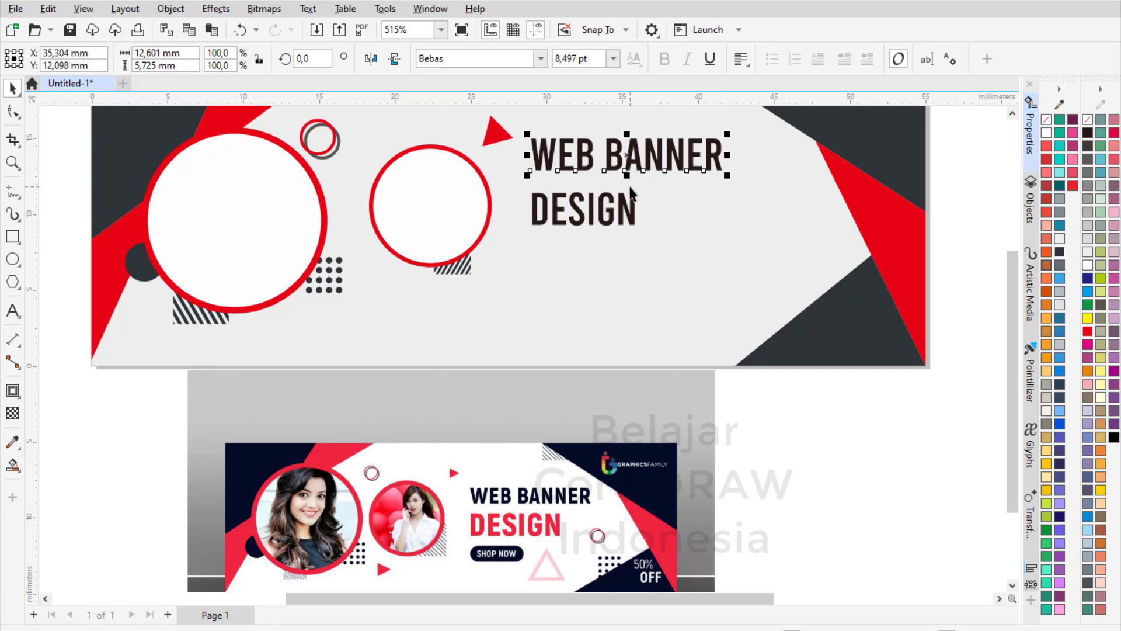
click(626, 209)
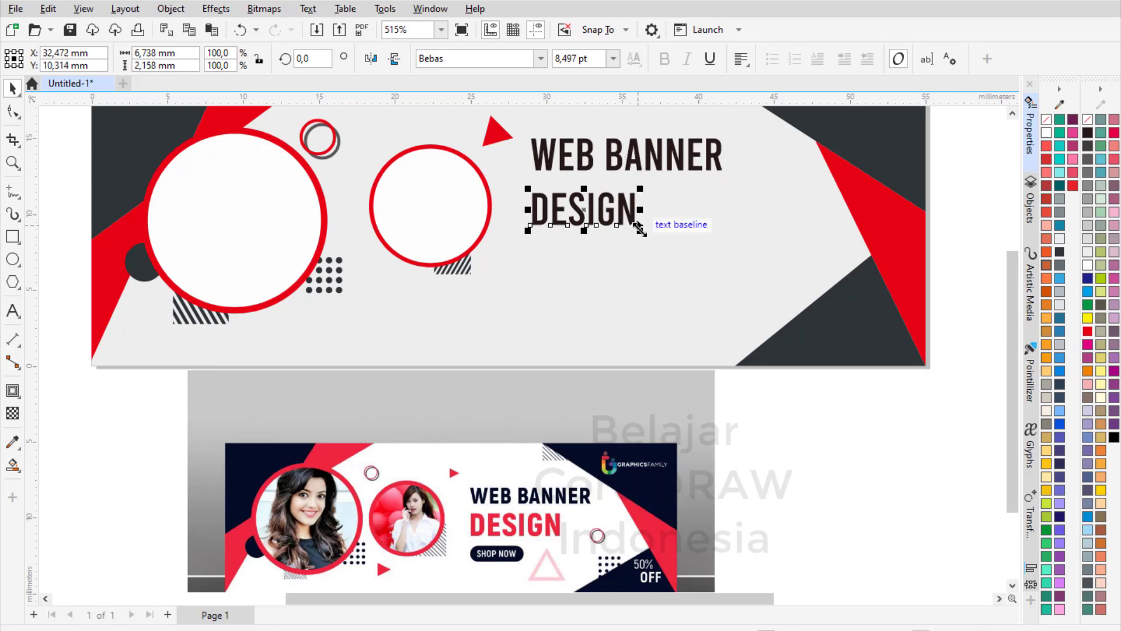
mouse_move(640, 229)
mouse_down()
mouse_move(671, 253)
mouse_move(649, 215)
mouse_up()
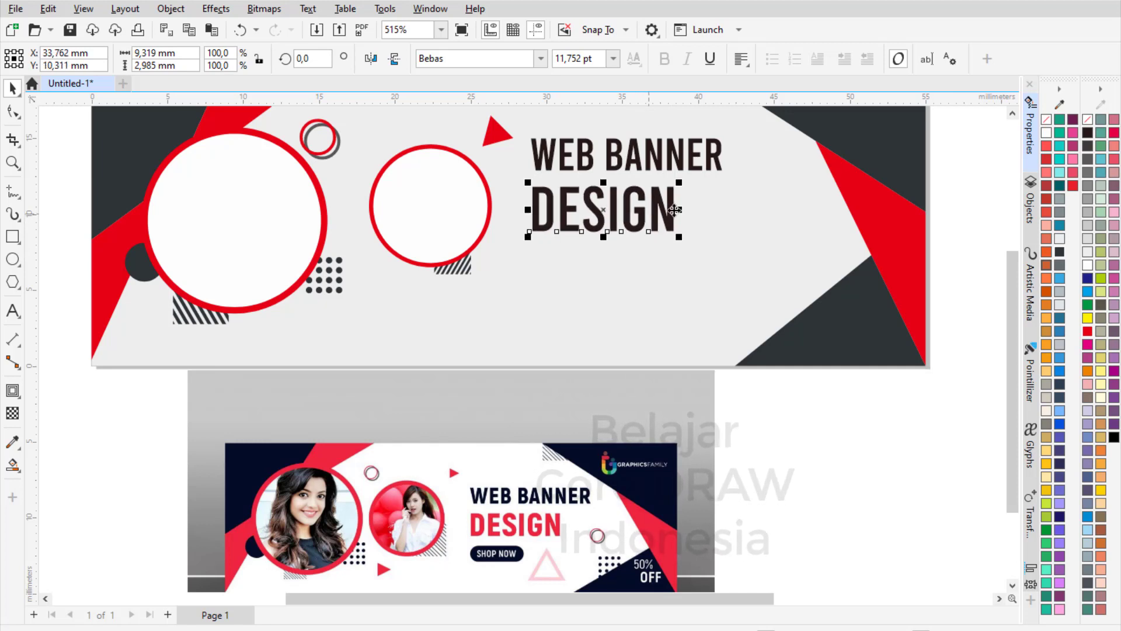
click(1087, 331)
click(828, 406)
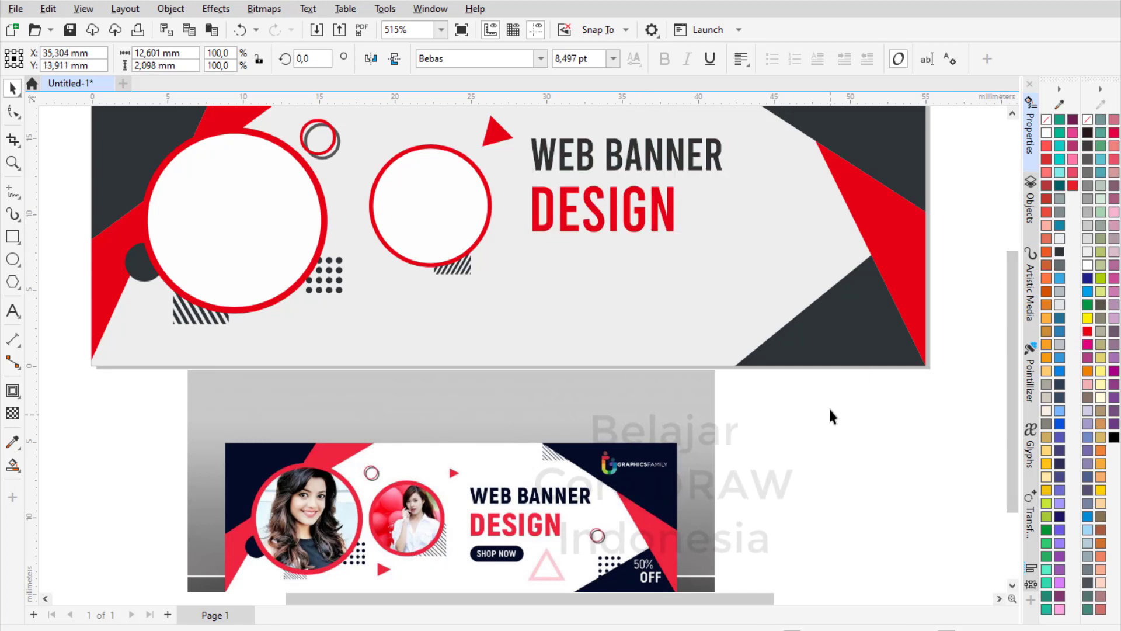
- Copy the WEB BANNER line to below DESIGN and change the copy's text to "SHOP NOW"
click(607, 164)
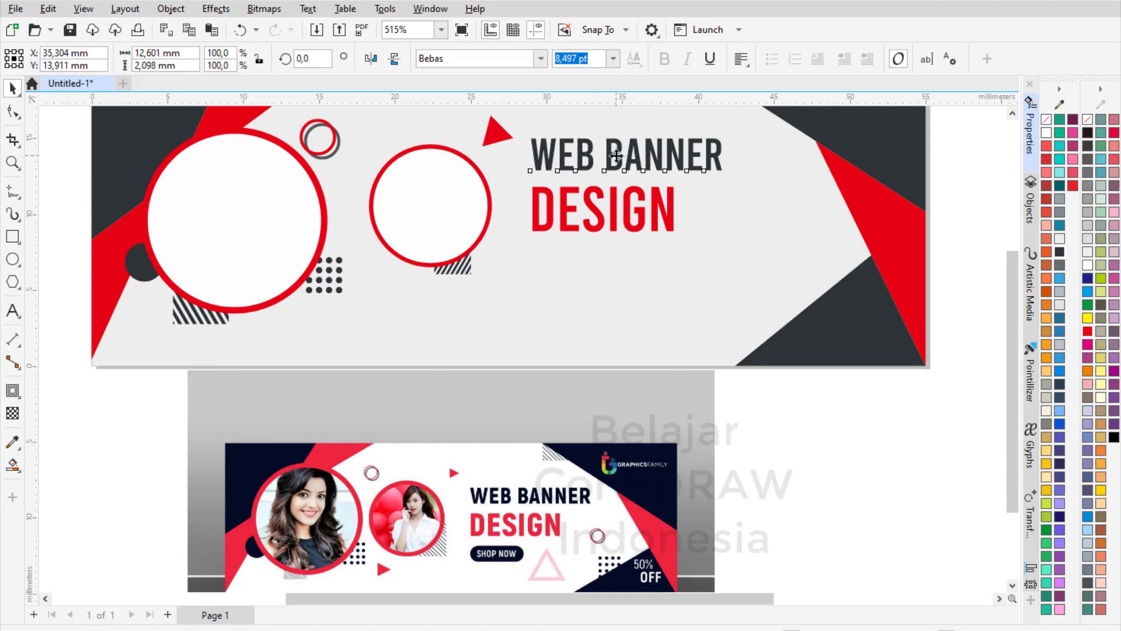
drag(616, 192, 614, 271)
right_click(614, 271)
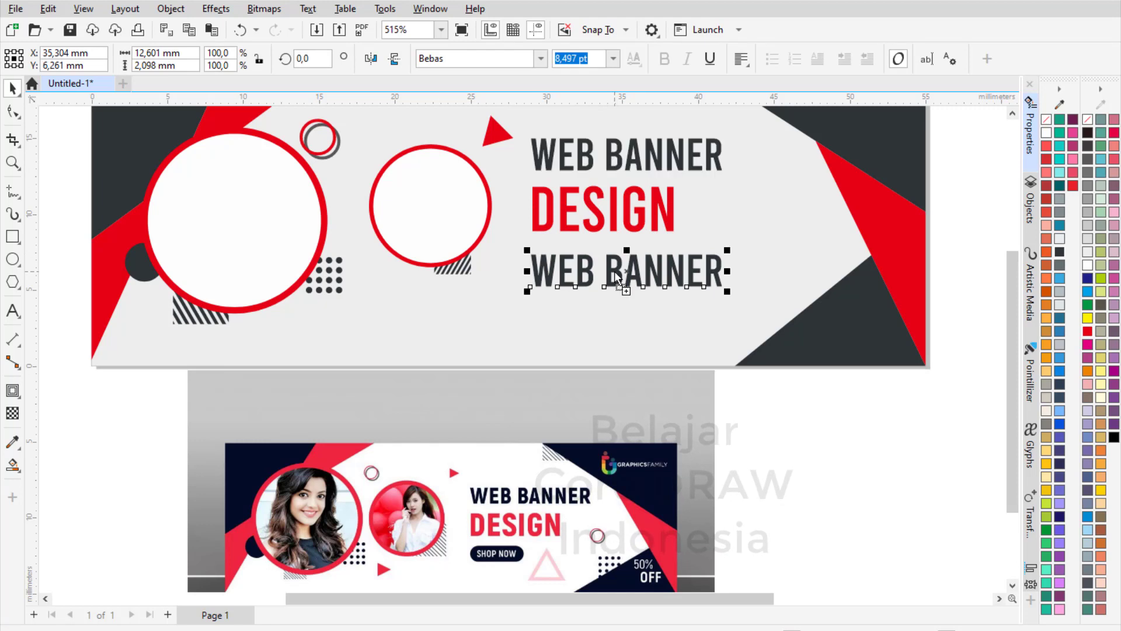
double_click(614, 271)
key(ctrl+a)
text(SHOP NOW)
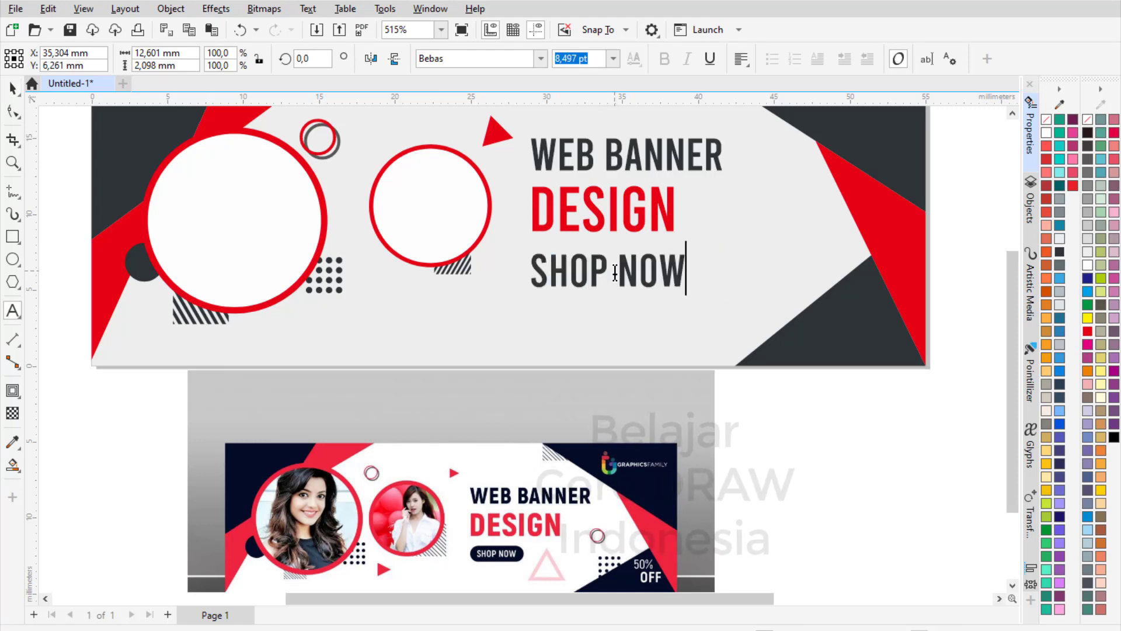
key(ctrl+space)
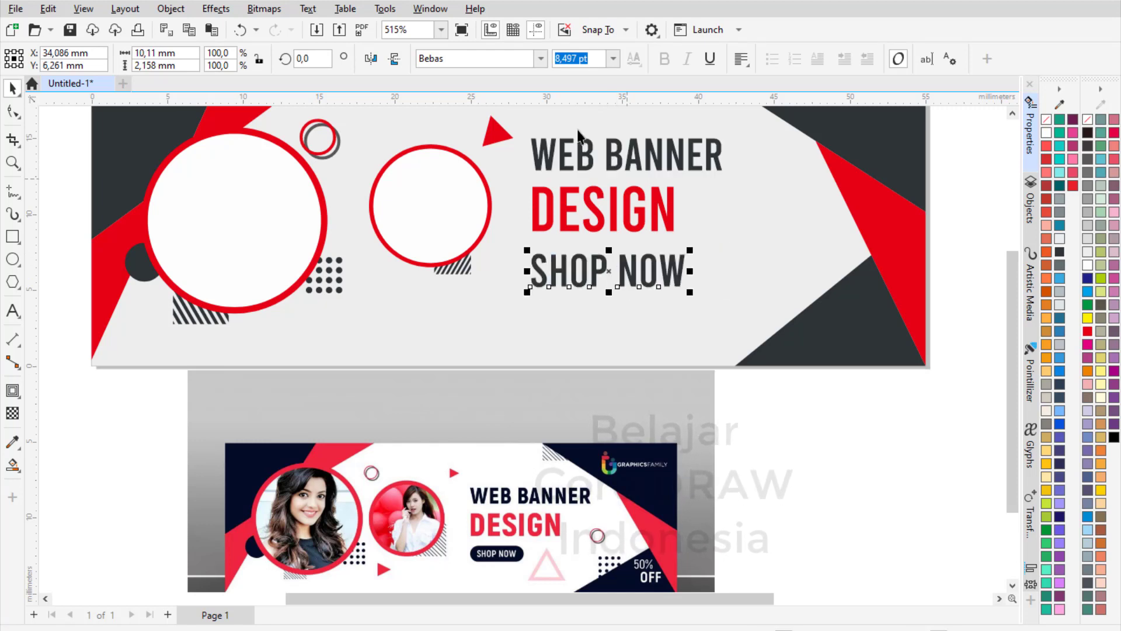
- Shrink the SHOP NOW text to about 3.7 pt, keeping it left-aligned beneath DESIGN
drag(690, 295, 653, 279)
scroll(578, 257, up, 4)
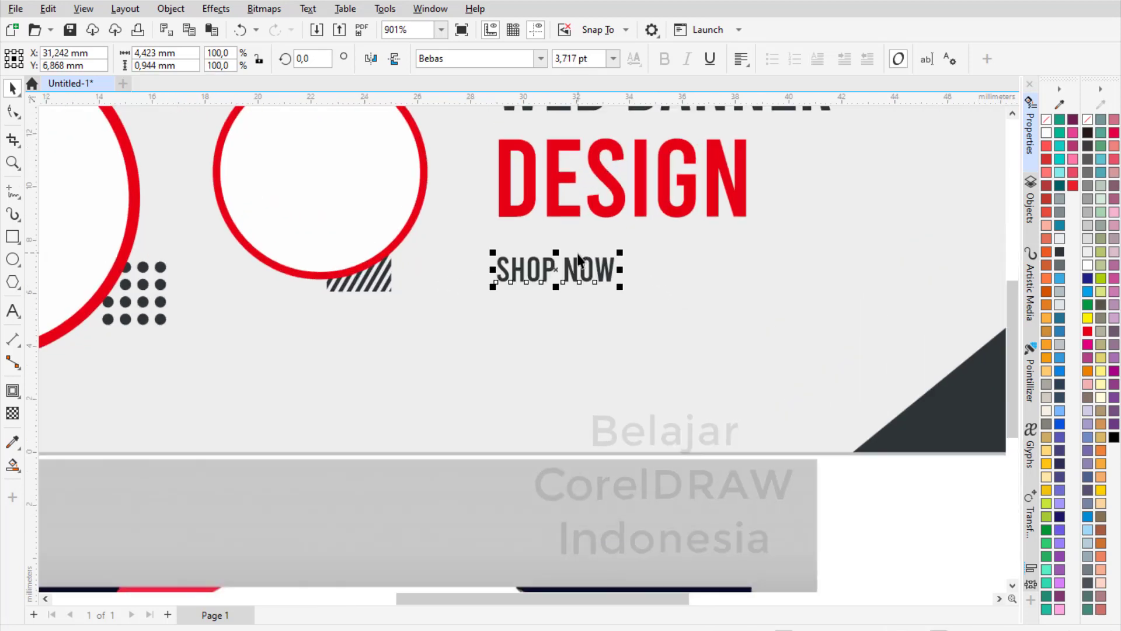
scroll(79, 298, down, 4)
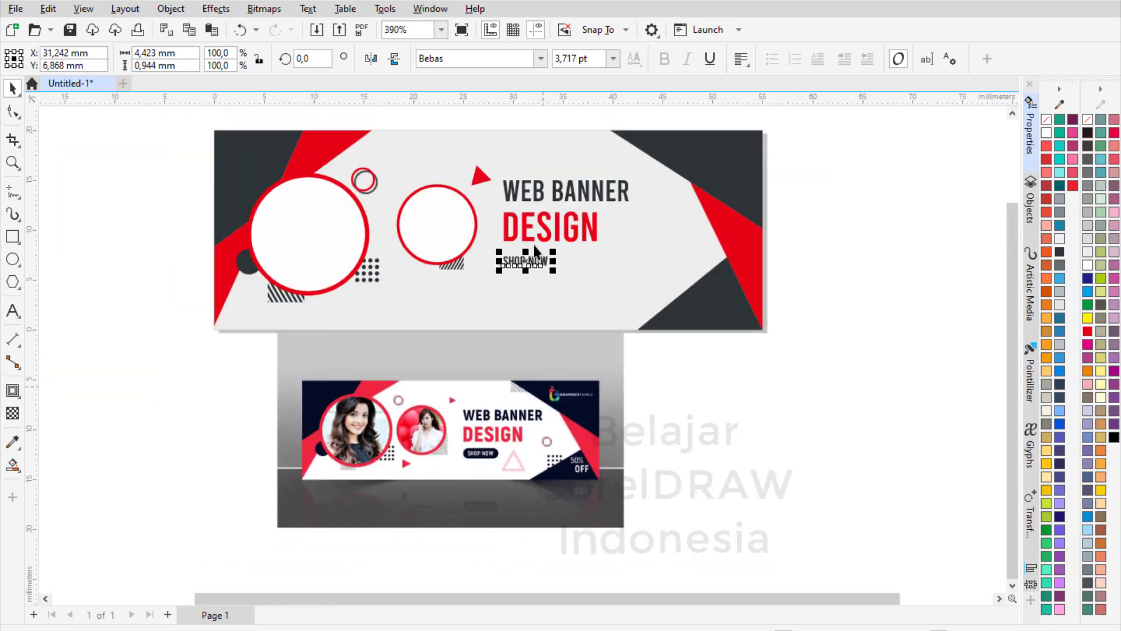
- Draw a rectangle about 5.3 × 1.7 mm around the SHOP NOW text
scroll(573, 280, up, 3)
click(22, 244)
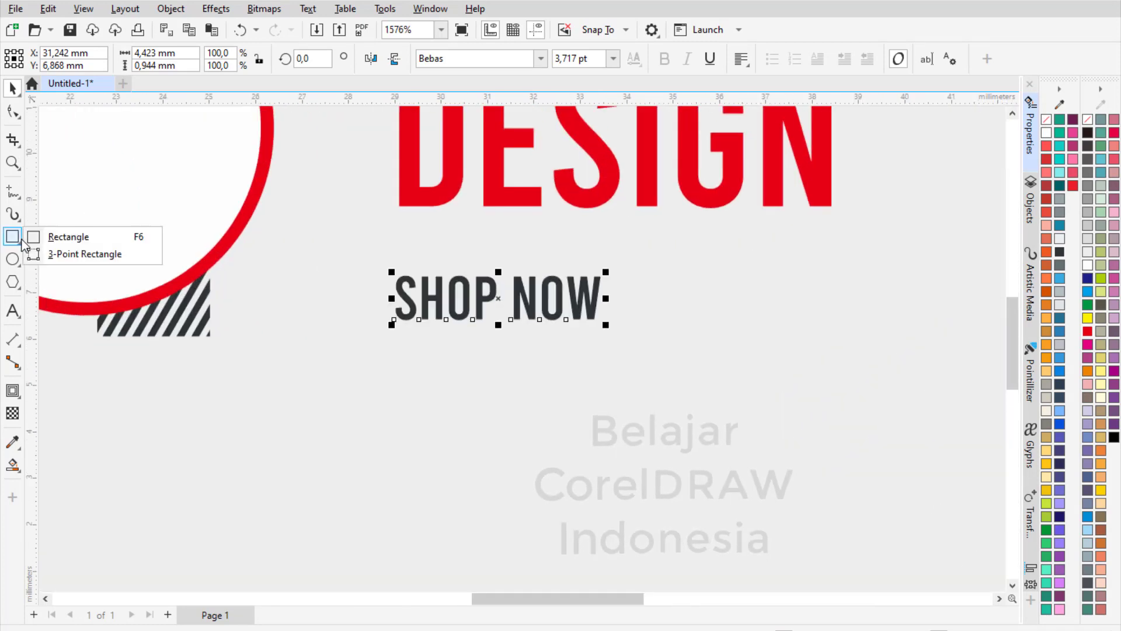
click(48, 237)
drag(378, 261, 622, 337)
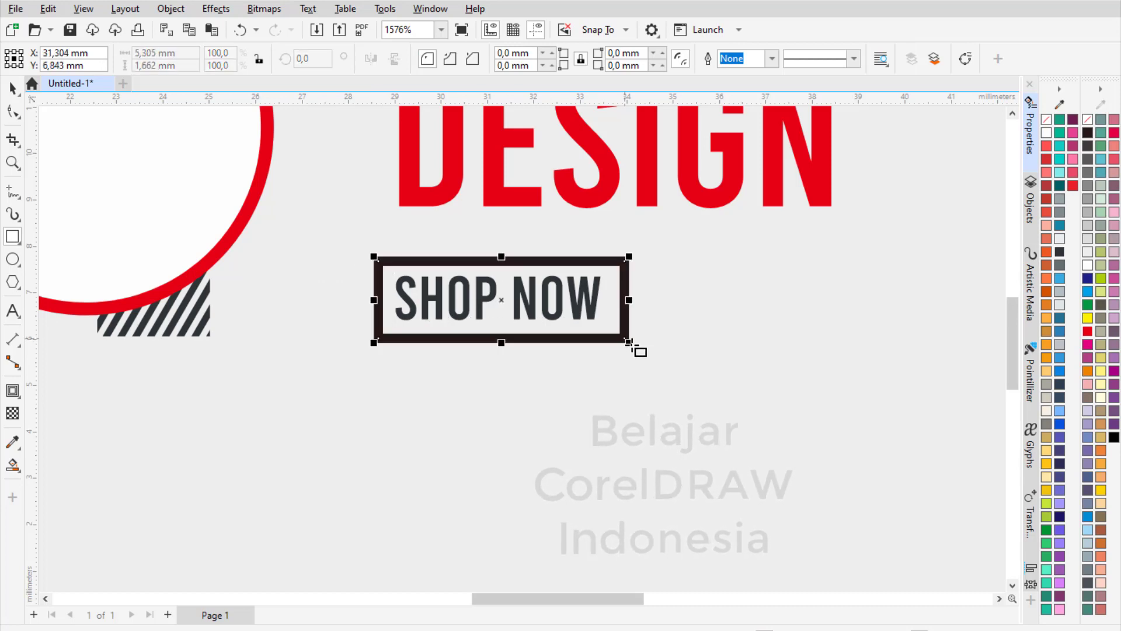
- Round all corners of the rectangle fully, to a radius of about 0.83 mm, to form a pill shape
click(17, 115)
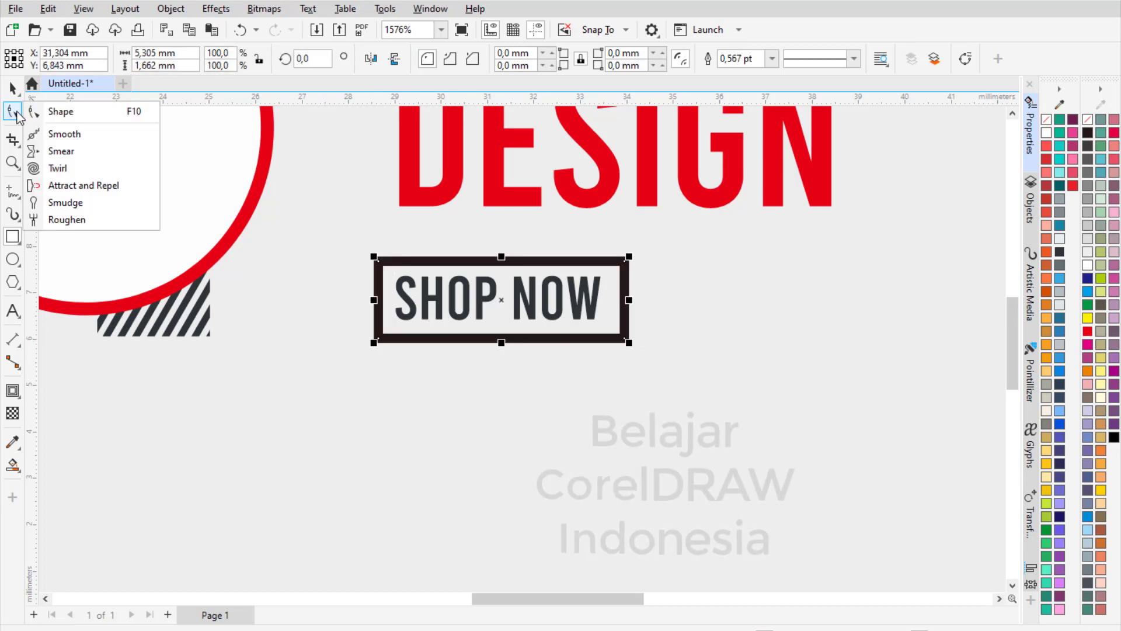
click(83, 114)
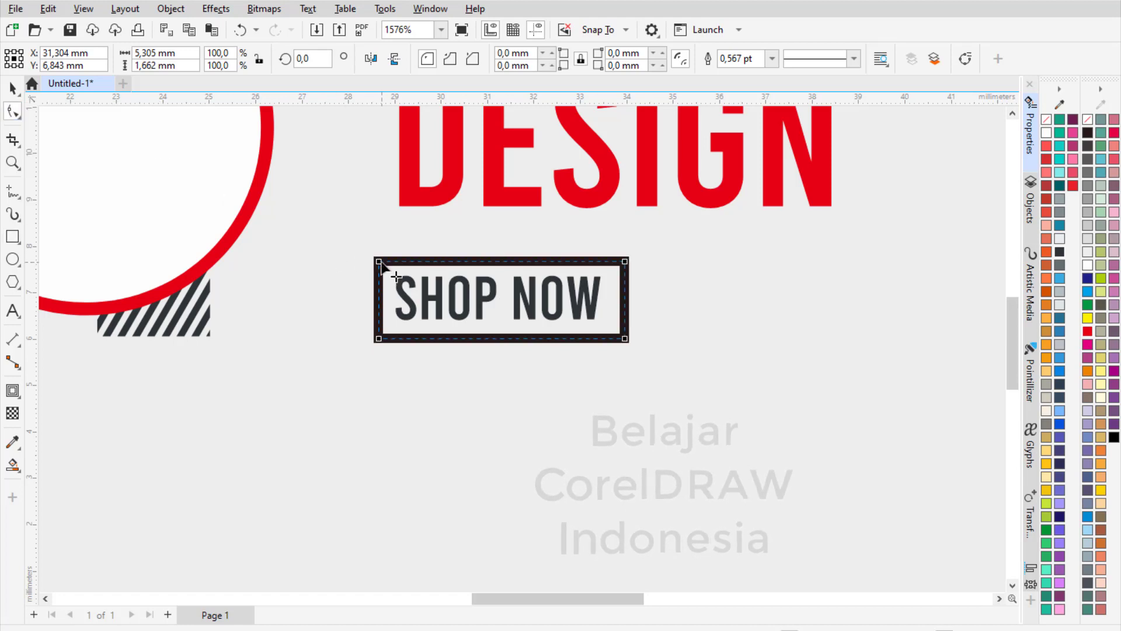
drag(379, 263, 571, 284)
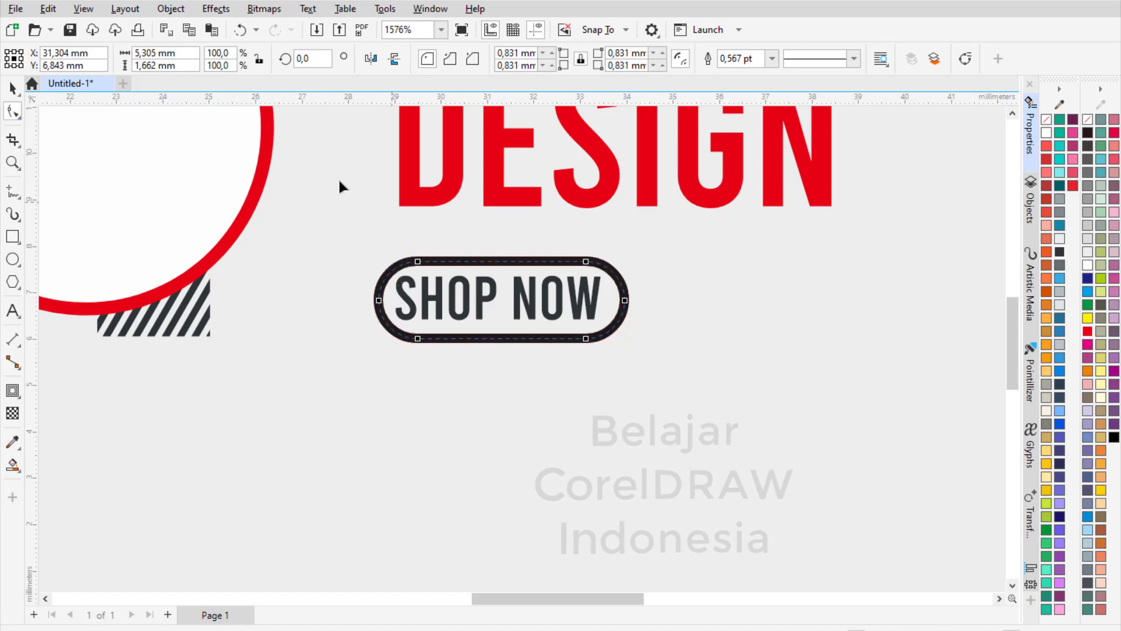
click(12, 87)
- Move the pill shape below the SHOP NOW text and bring the text to the front of the page
click(640, 306)
click(594, 307)
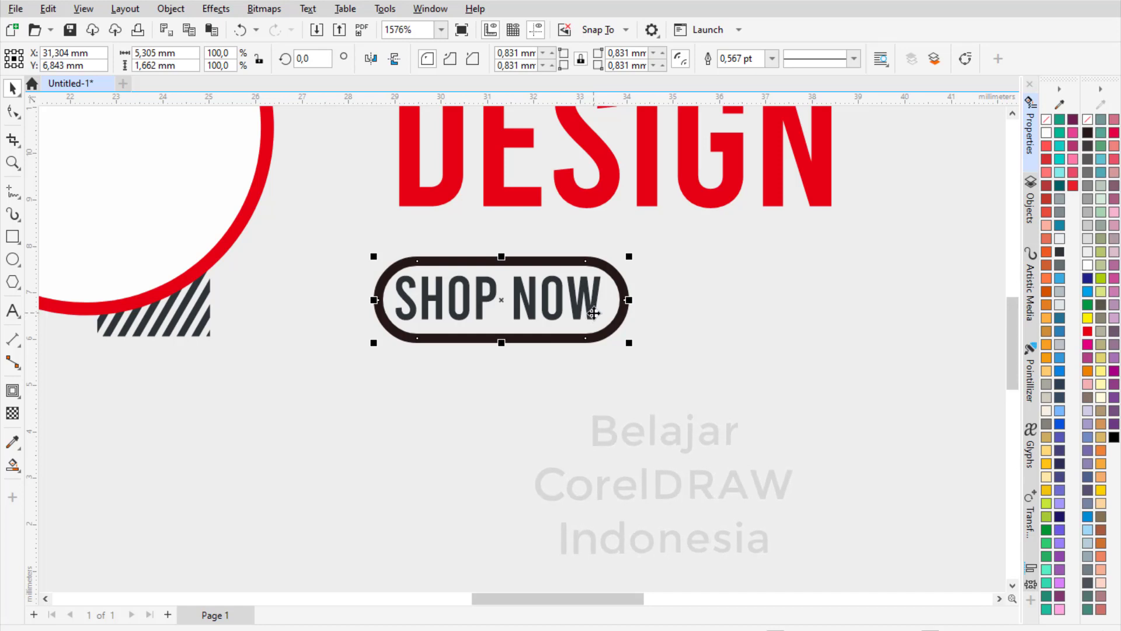
drag(625, 321, 608, 398)
click(596, 316)
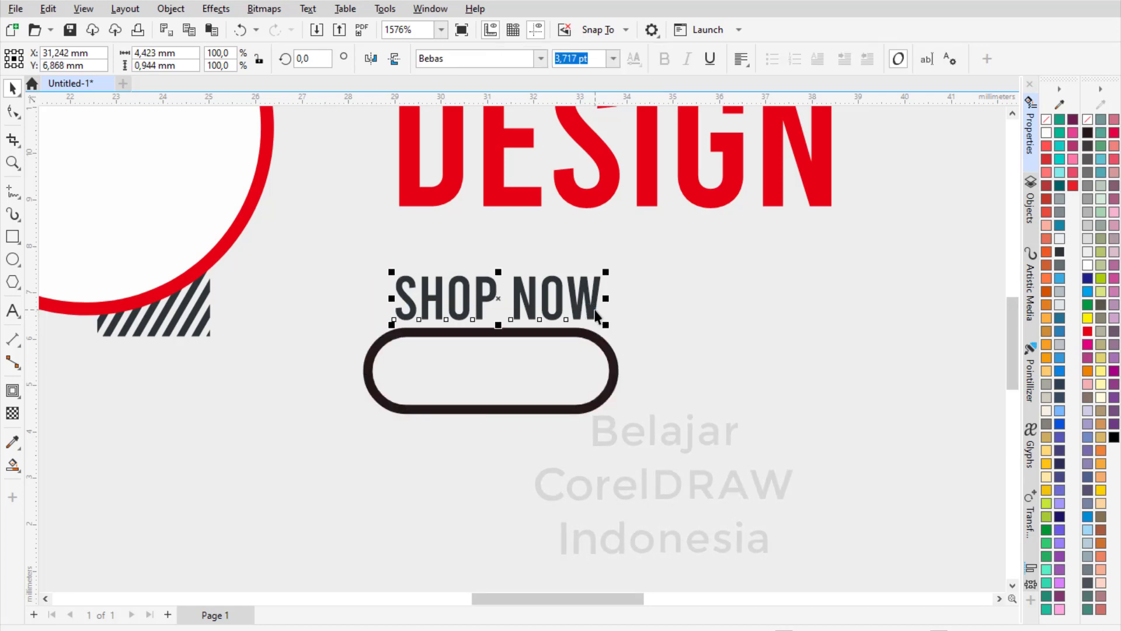
right_click(593, 307)
mouse_move(774, 422)
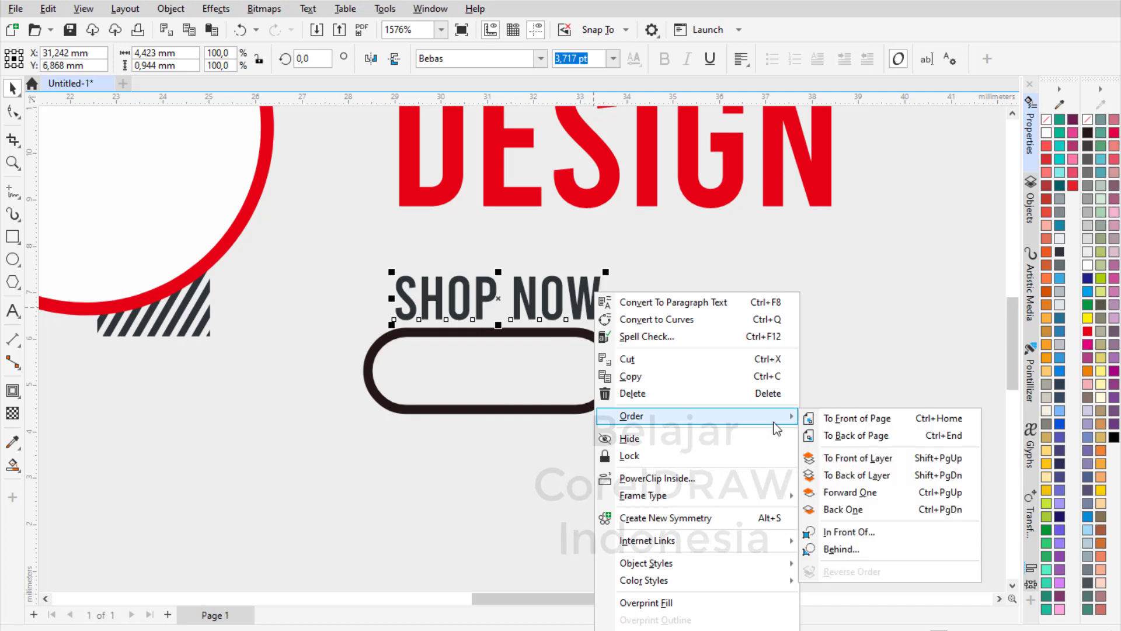
click(843, 421)
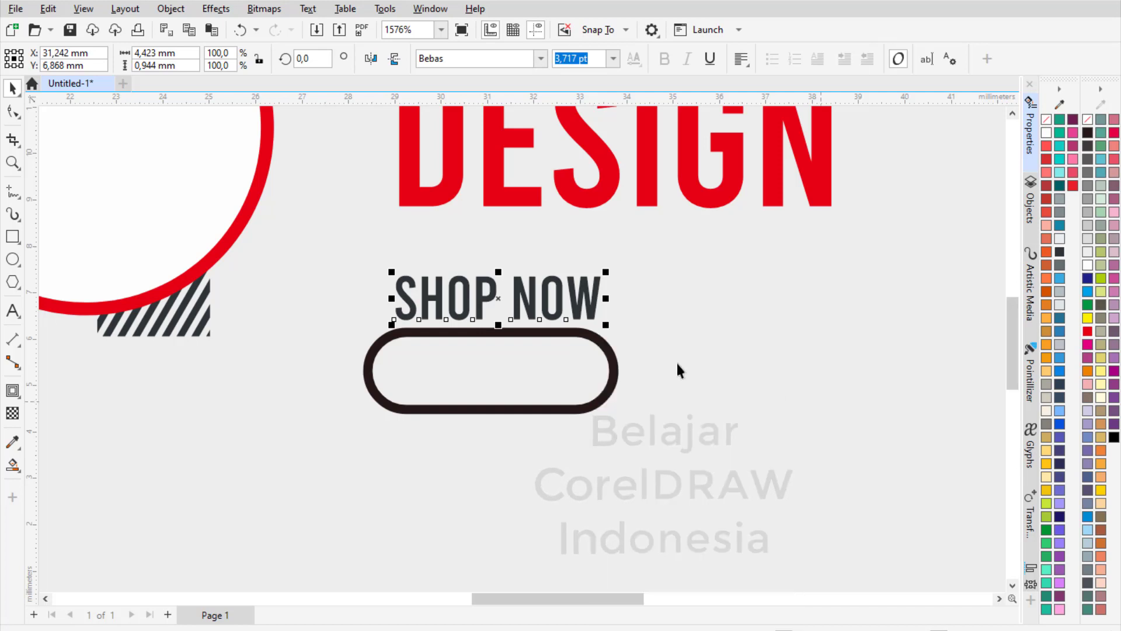
- Center the pill shape horizontally and vertically on the SHOP NOW text
click(612, 363)
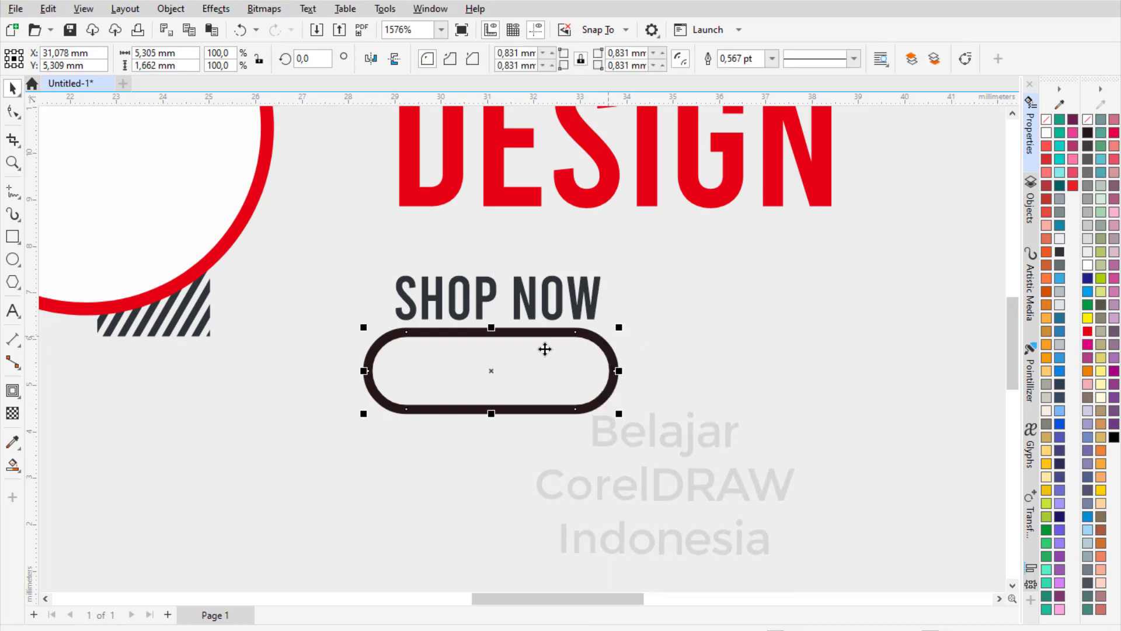
shift+click(593, 305)
key(e)
key(c)
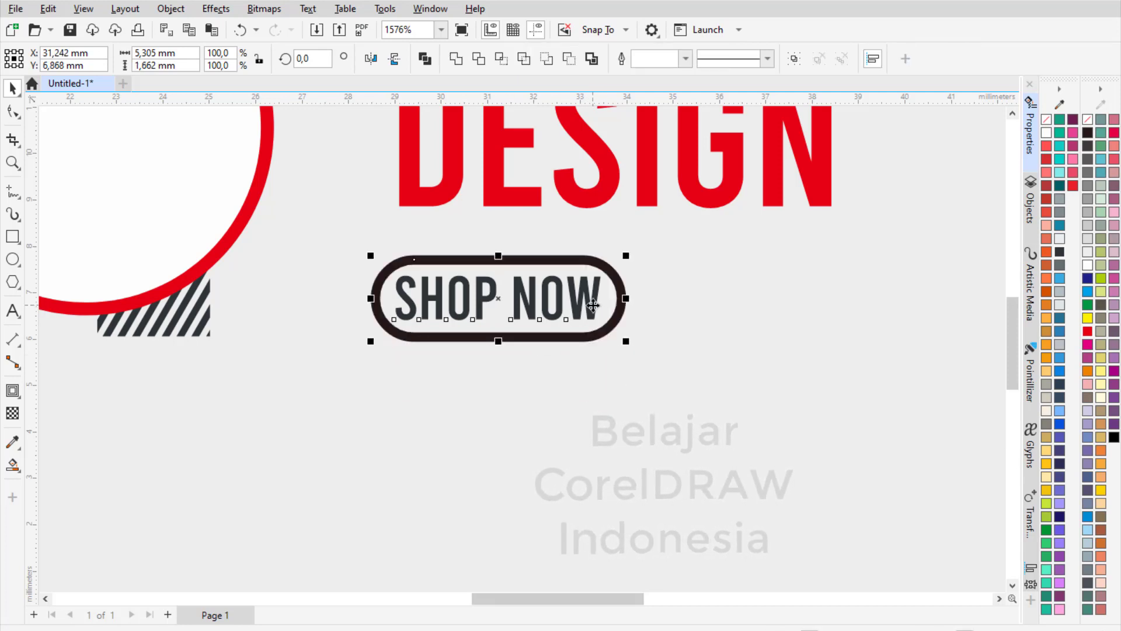
click(692, 338)
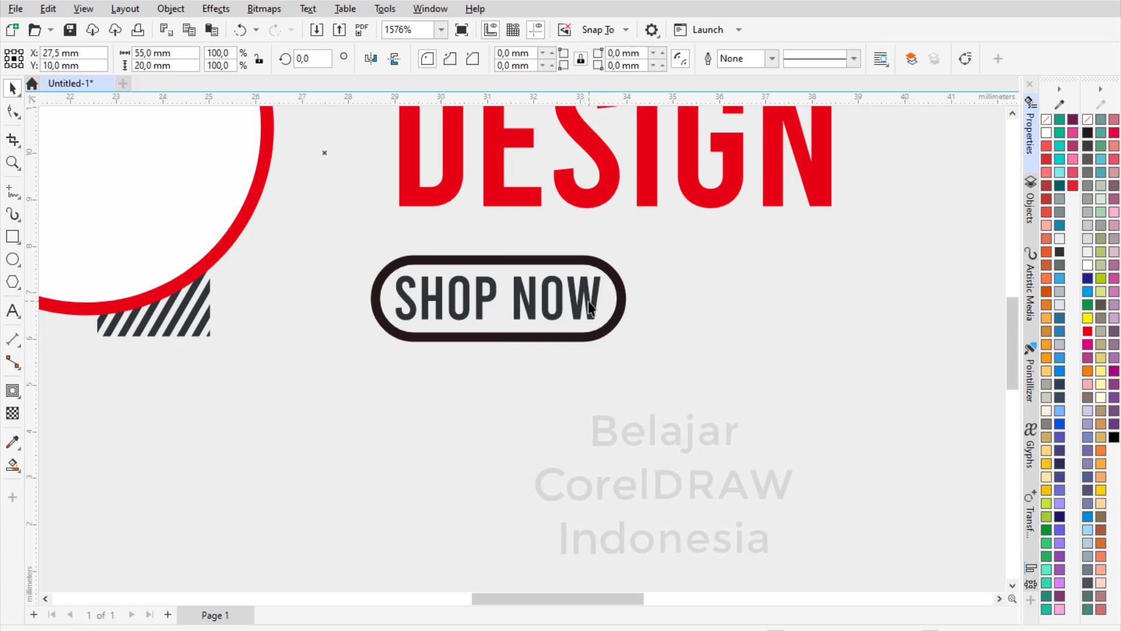
- Make the SHOP NOW text white, and fill the pill shape with dark slate and no outline
click(591, 302)
click(1087, 265)
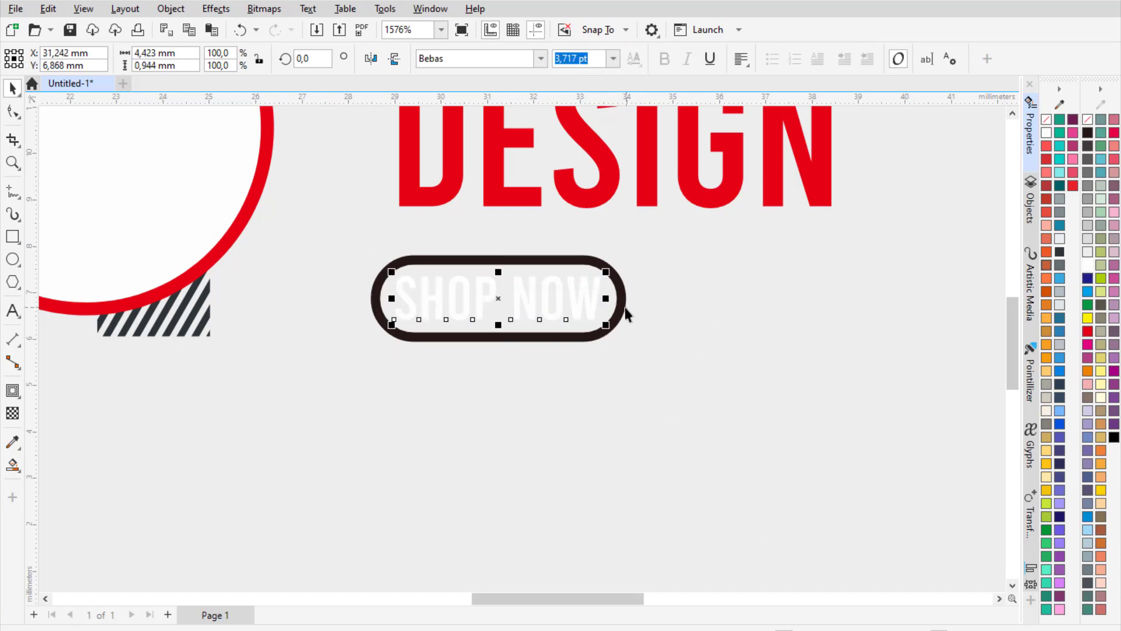
click(624, 305)
click(1060, 252)
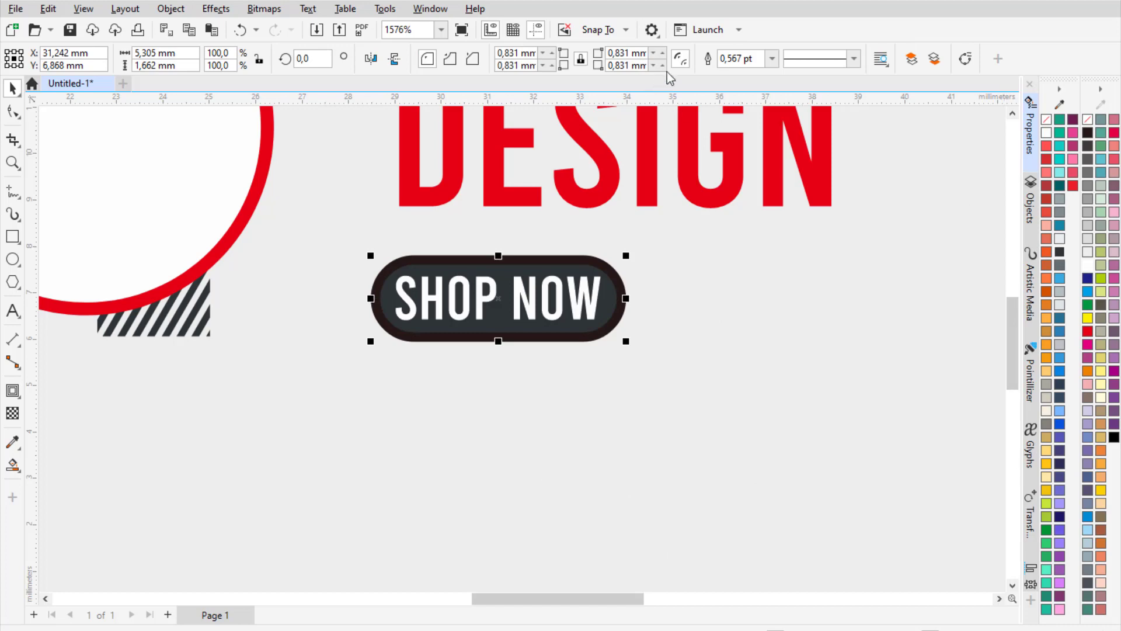
click(771, 59)
click(735, 75)
click(684, 312)
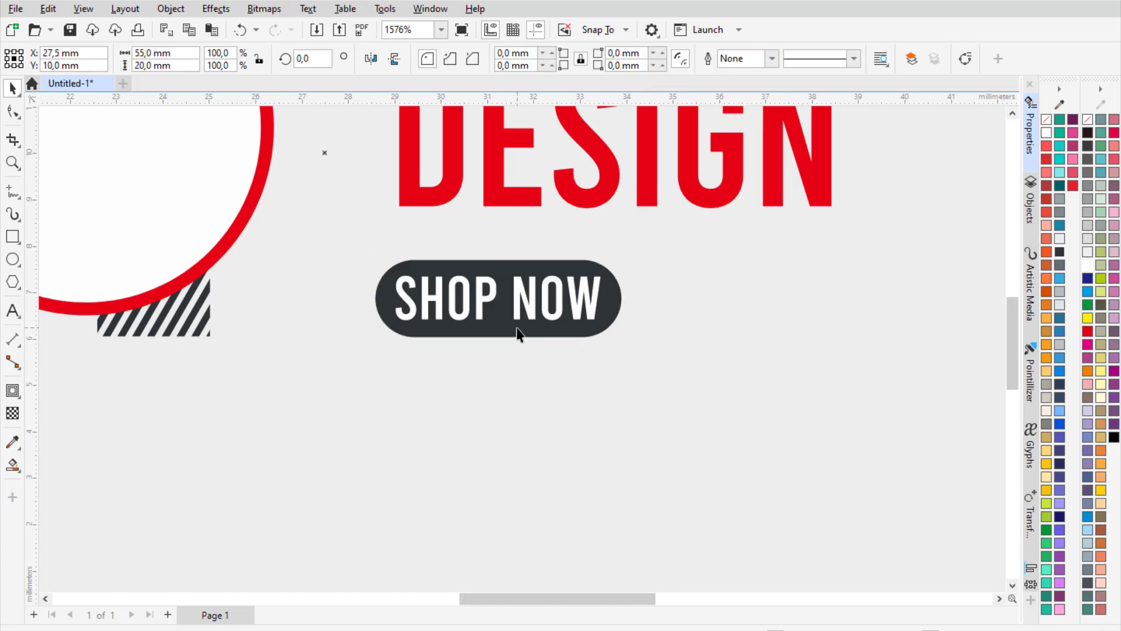
- Examine the reference banner for the decorations still missing around the SHOP NOW button
scroll(518, 325, down, 5)
key(Escape)
scroll(526, 510, up, 2)
scroll(590, 251, down, 2)
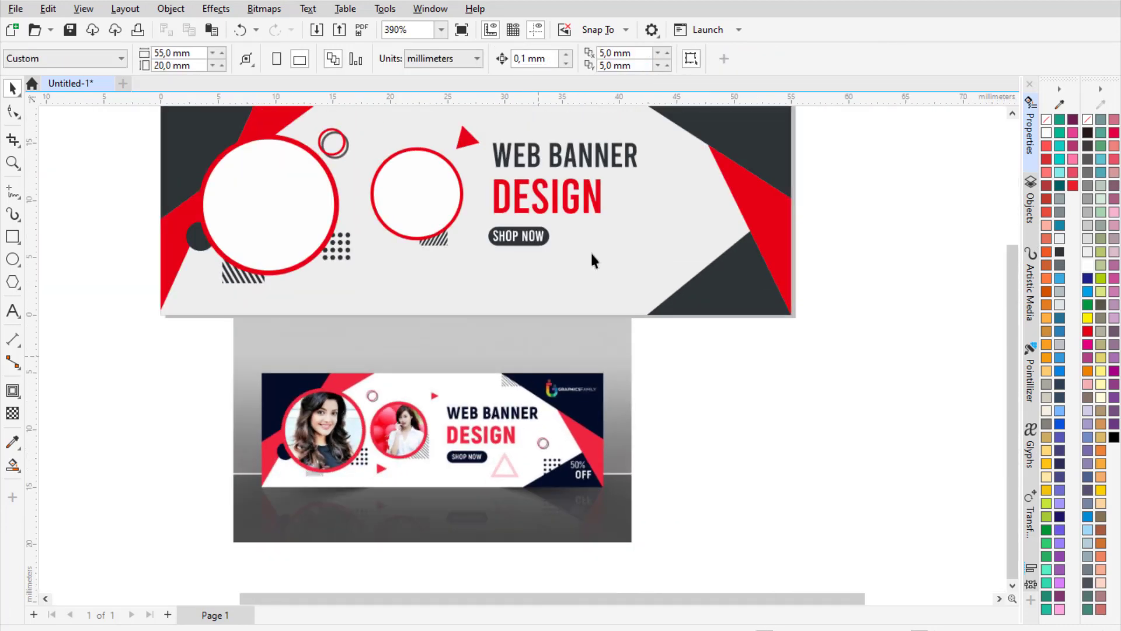
scroll(629, 269, up, 2)
scroll(535, 194, down, 1)
scroll(432, 421, up, 2)
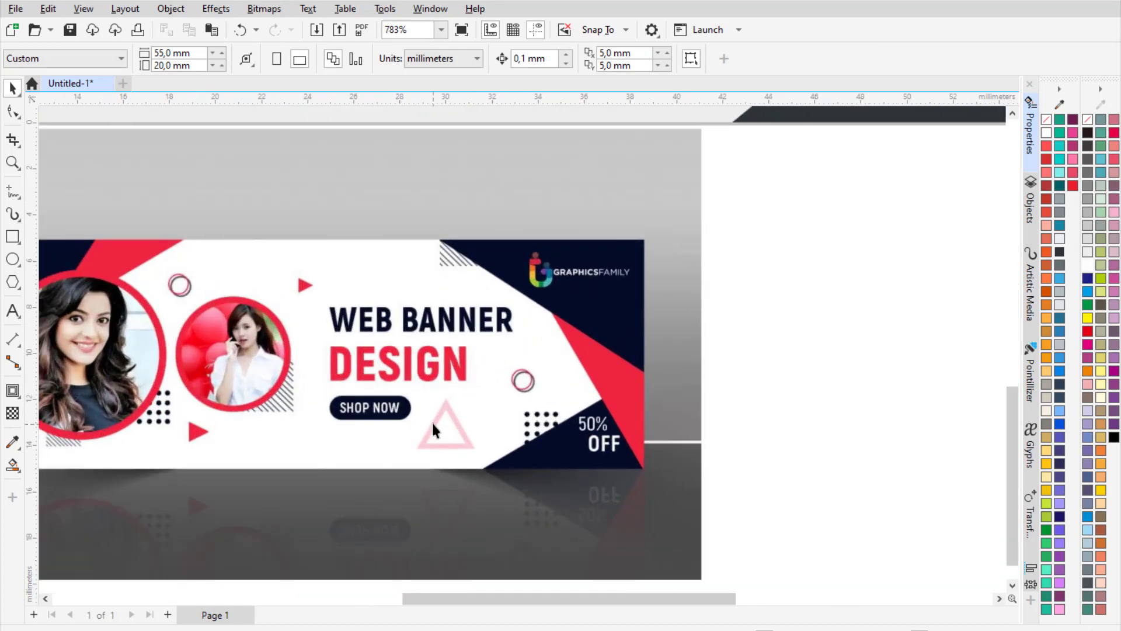
scroll(480, 403, down, 2)
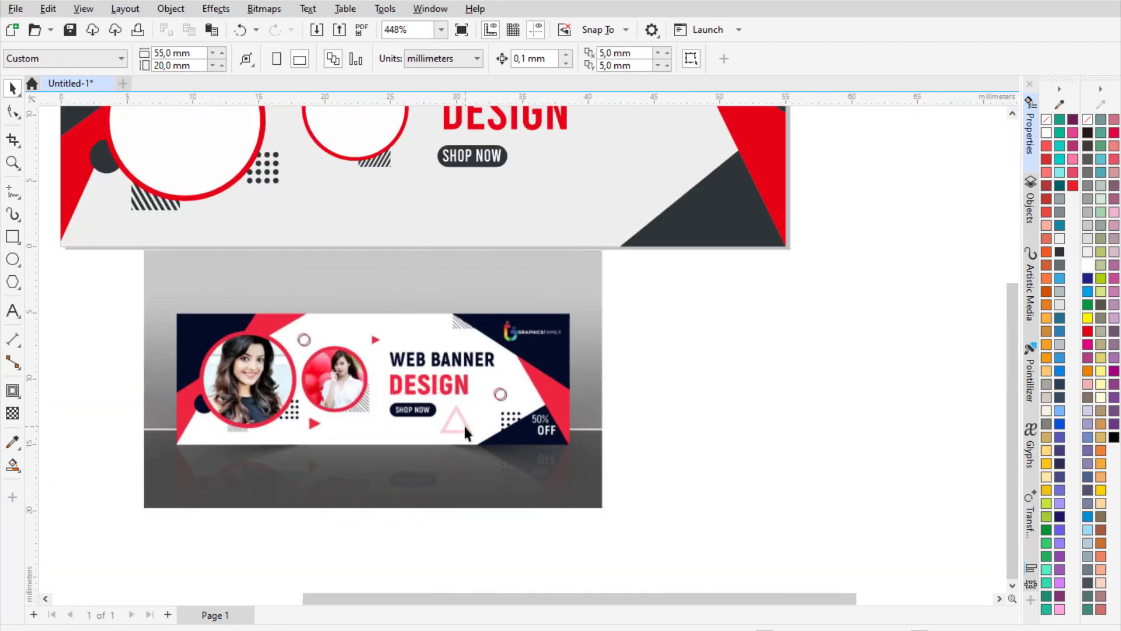
- Place a copy of the red triangle in the empty area below and right of the SHOP NOW button
scroll(464, 427, down, 2)
scroll(416, 242, up, 1)
drag(429, 244, 542, 354)
key(ctrl+z)
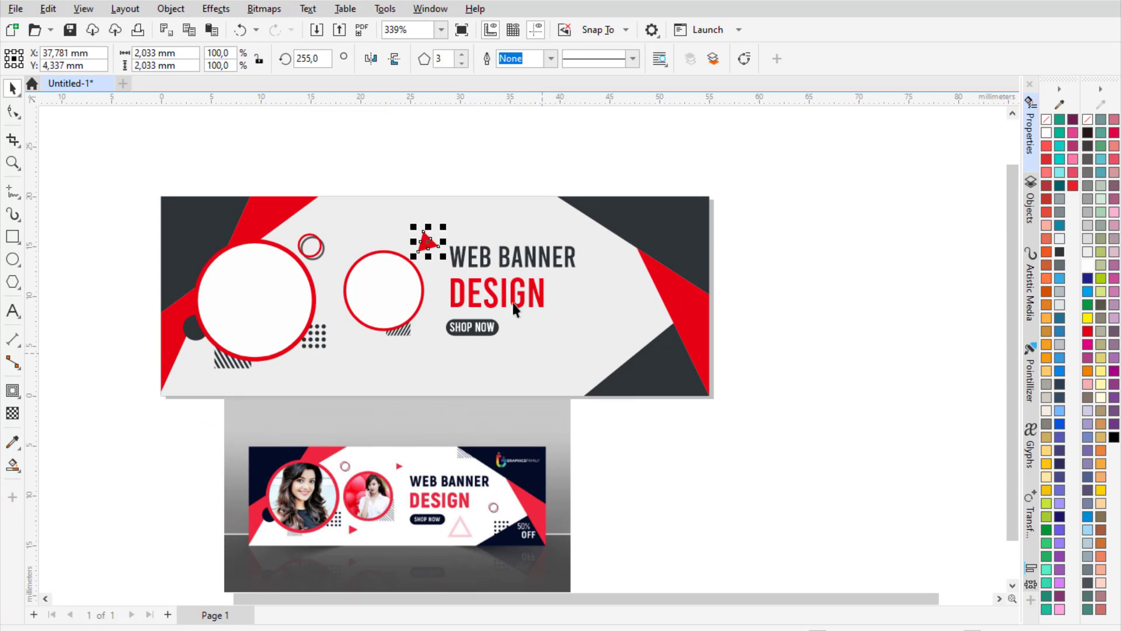
drag(428, 243, 575, 379)
right_click(538, 358)
- Enlarge the copied triangle to about 2.8 mm wide and rotate it upright to 240°
scroll(540, 358, up, 1)
click(541, 357)
click(570, 378)
click(537, 357)
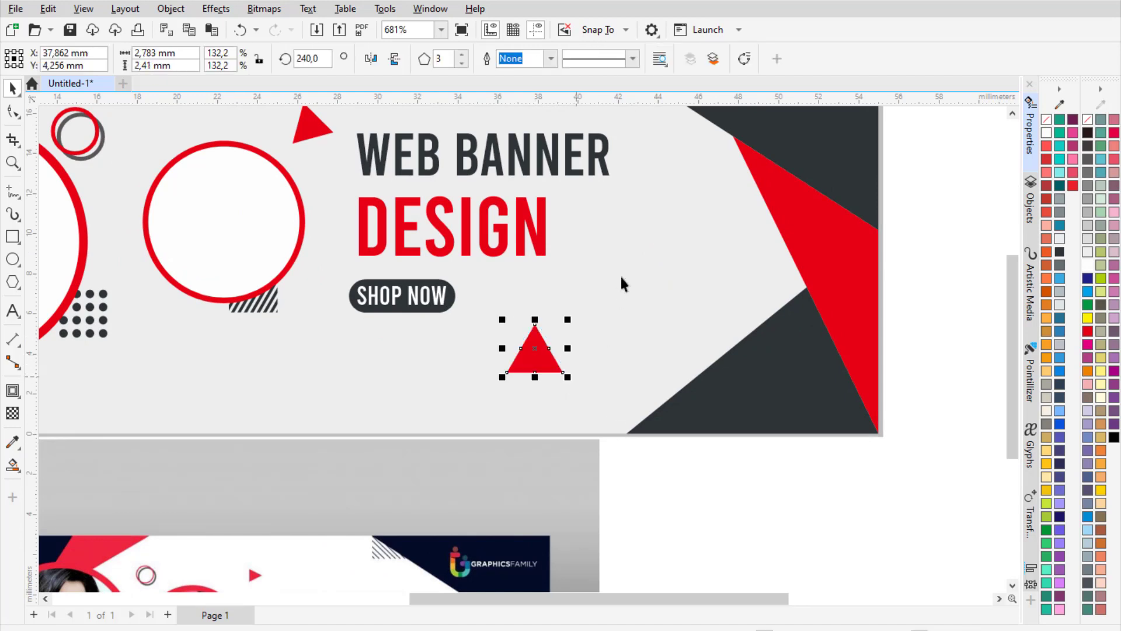
- Give the enlarged triangle a 0.5 pt outline and remove its fill
click(550, 58)
click(541, 96)
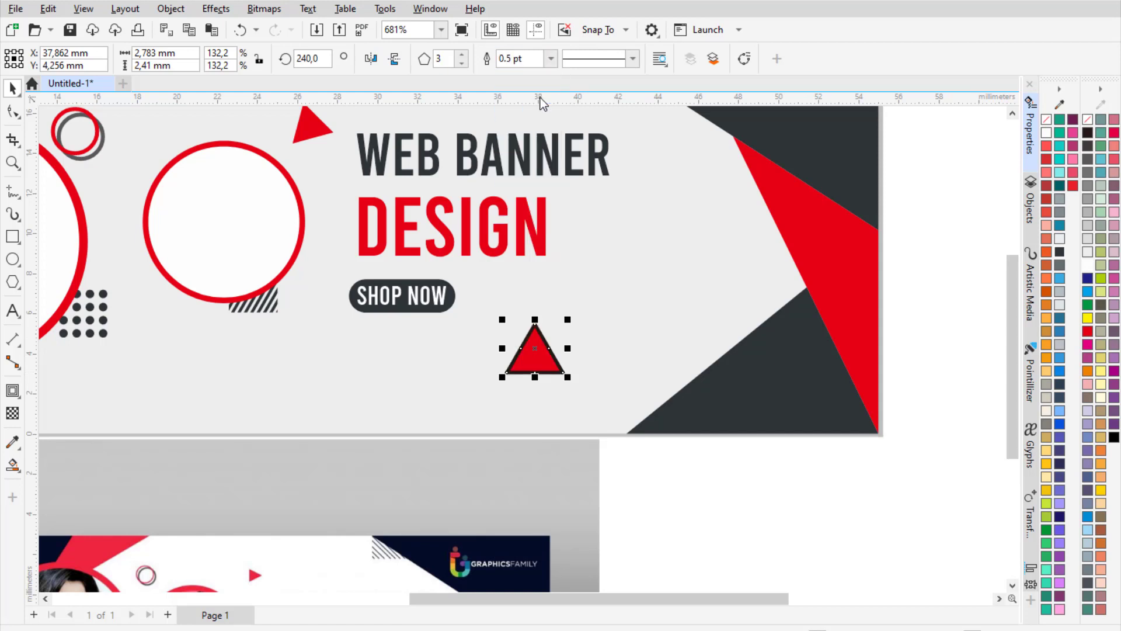
click(1047, 119)
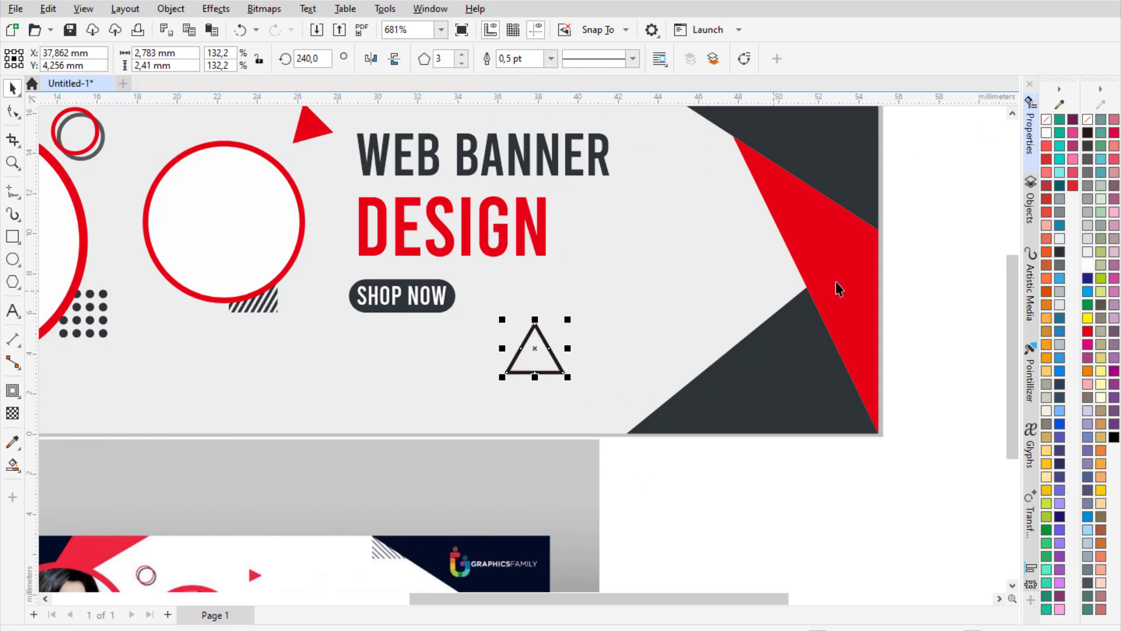
- Colour the upright triangle's outline red and apply a uniform transparency to it
right_click(1087, 332)
scroll(572, 350, down, 1)
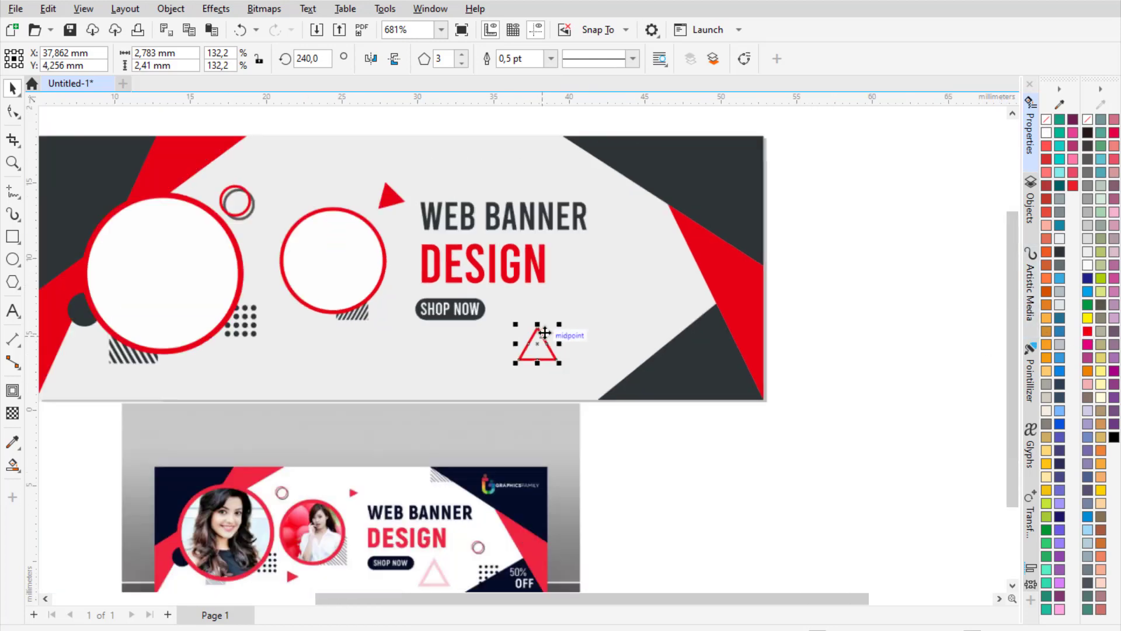
scroll(439, 585, up, 3)
scroll(475, 511, down, 2)
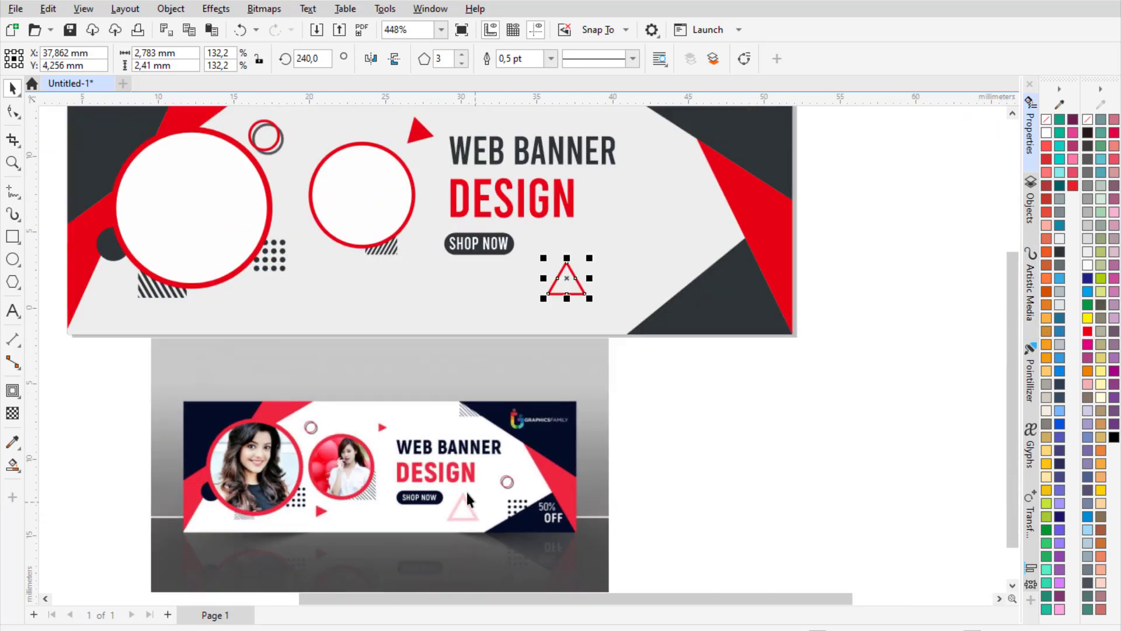
click(12, 413)
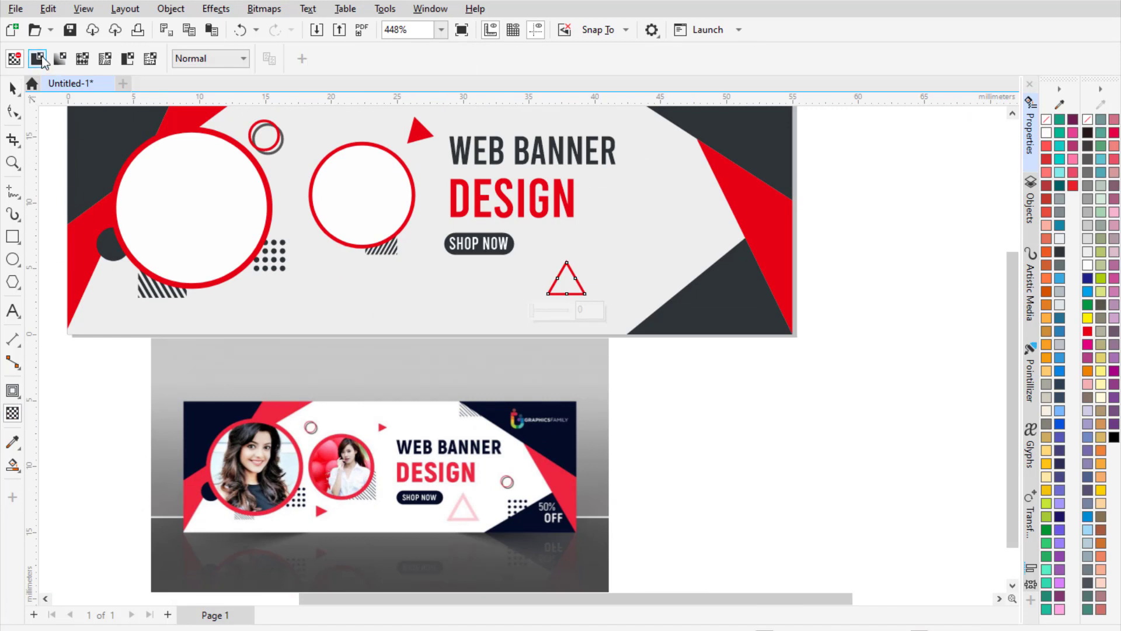
click(37, 58)
click(11, 89)
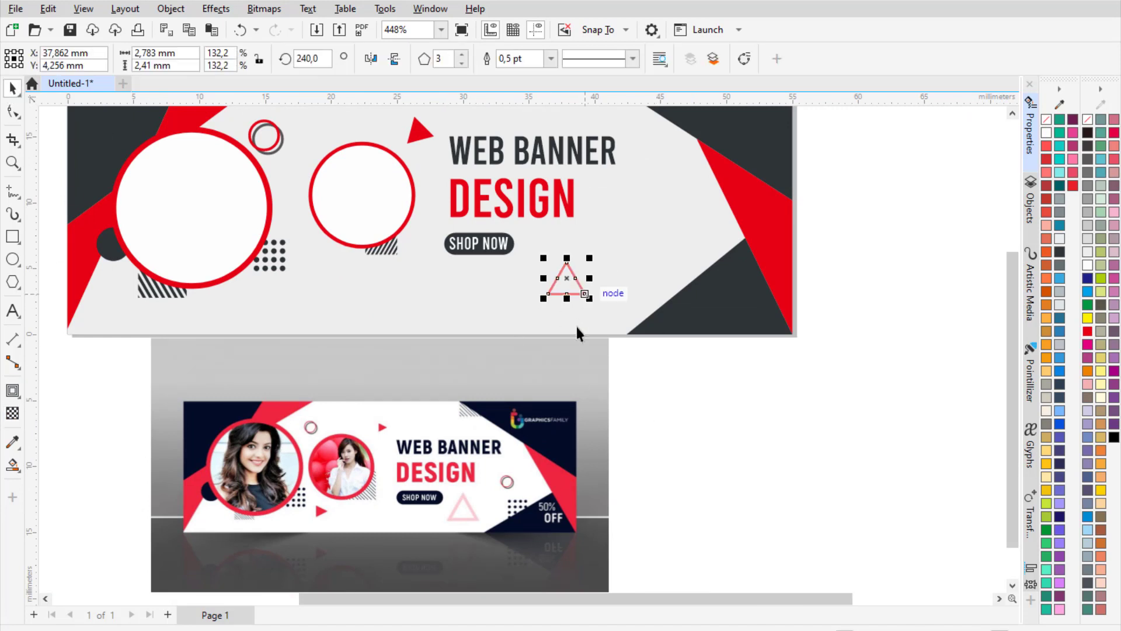
click(668, 450)
- Copy the double rings and the dot grid beside the big photo circle to the area around the lower right dark corner shape
scroll(505, 365, down, 1)
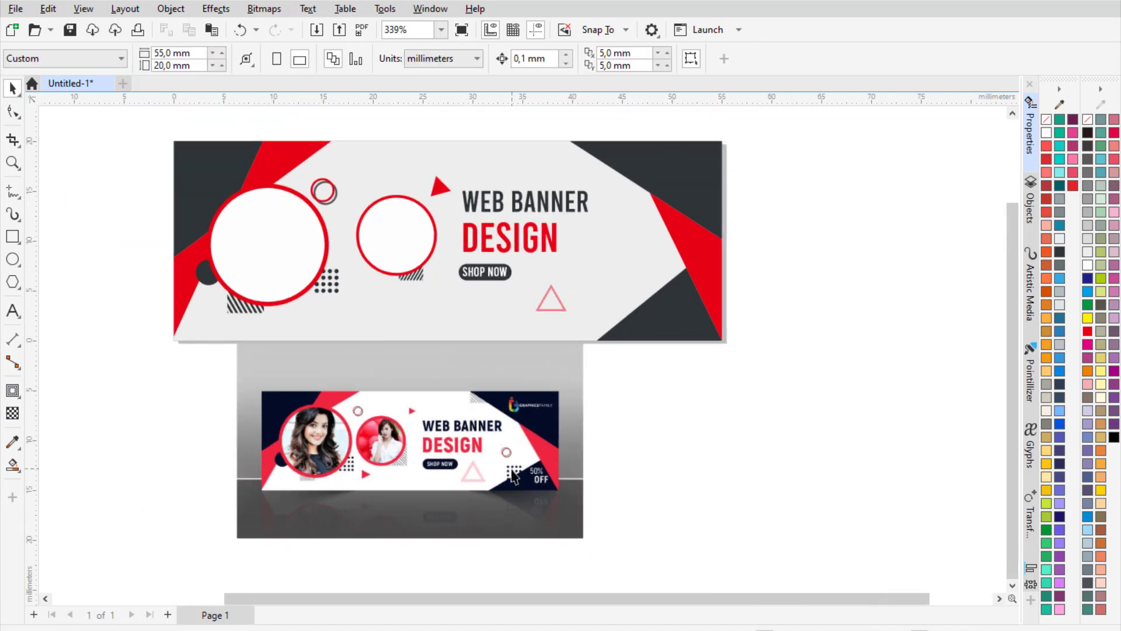
scroll(321, 194, up, 2)
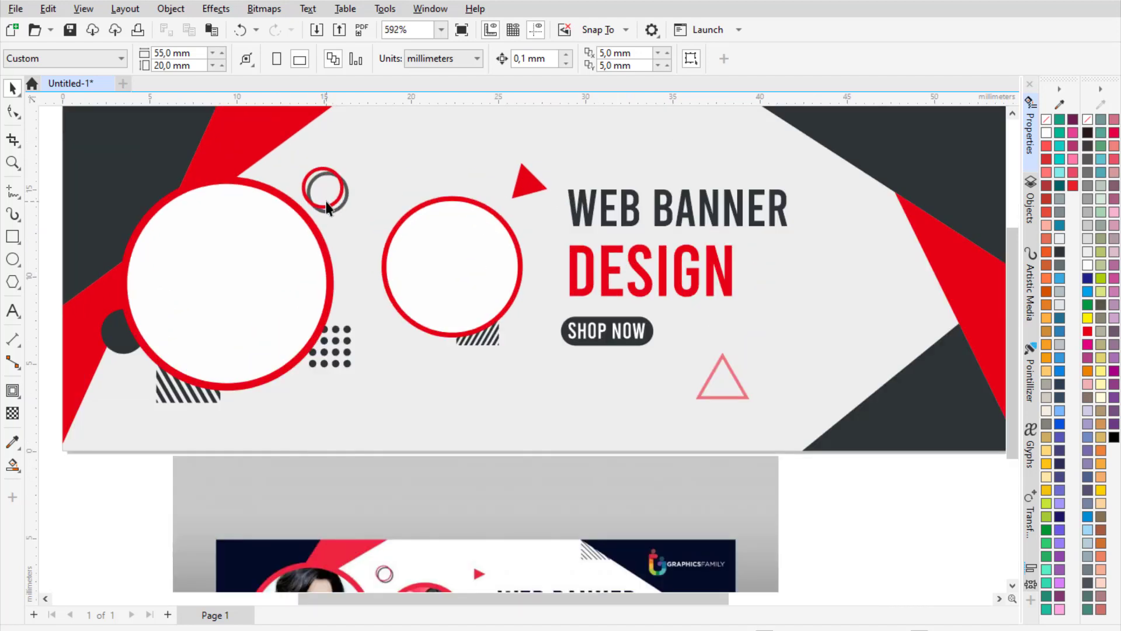
click(339, 209)
shift+click(347, 208)
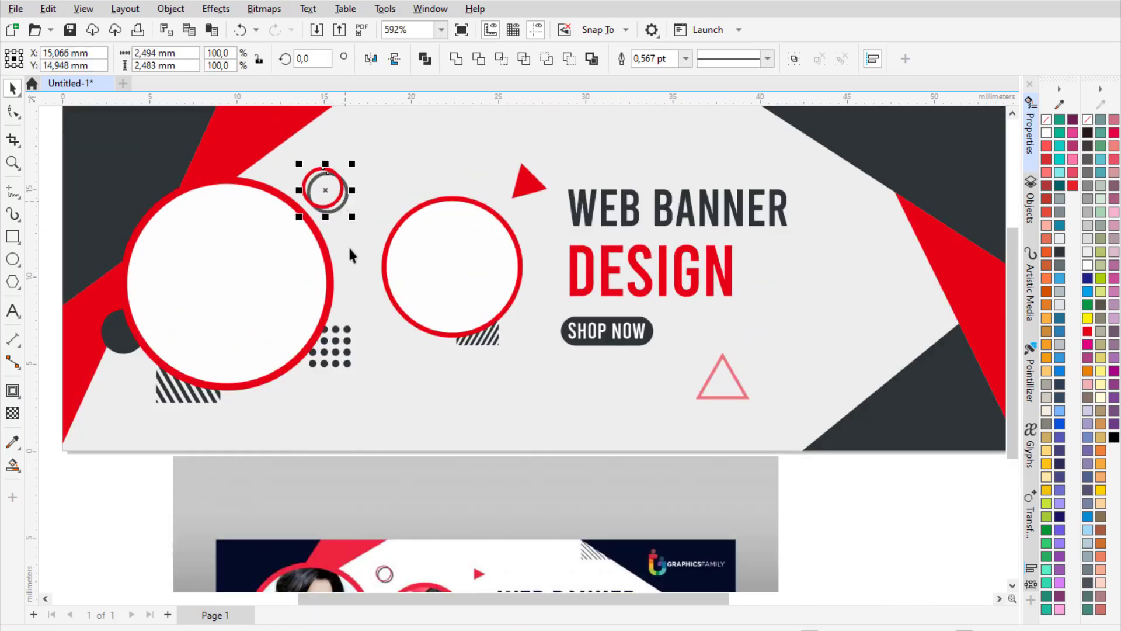
shift+click(349, 333)
scroll(350, 330, down, 1)
drag(332, 253, 676, 339)
drag(751, 446, 700, 341)
click(713, 435)
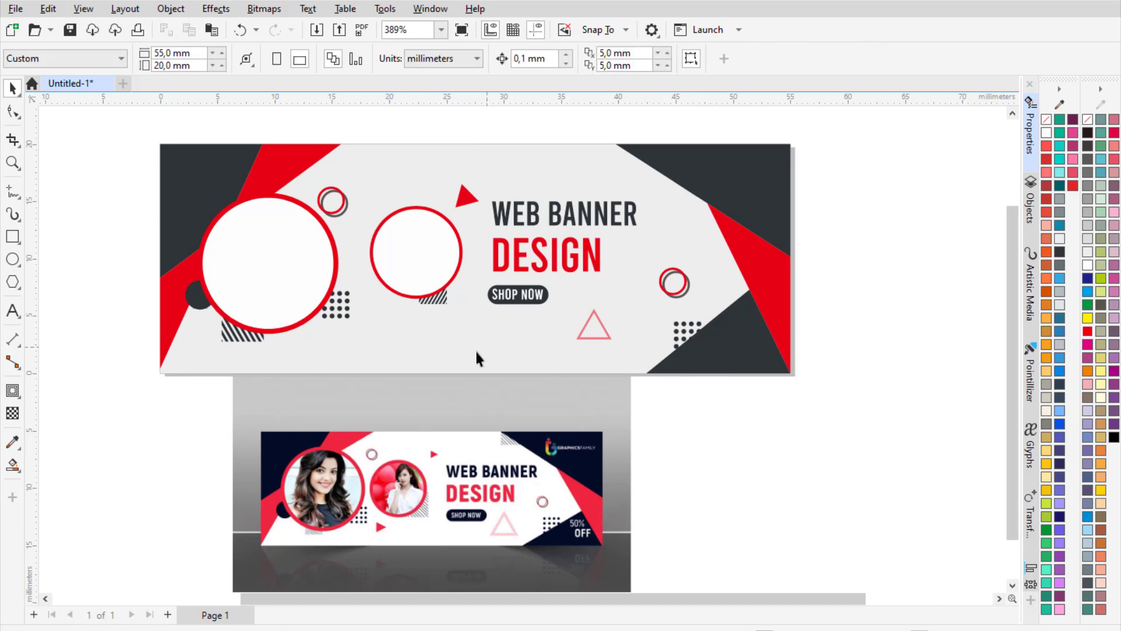
- Place a copy of the large circle's striped pattern at the upper right dark corner shape, near the page's top edge
click(255, 340)
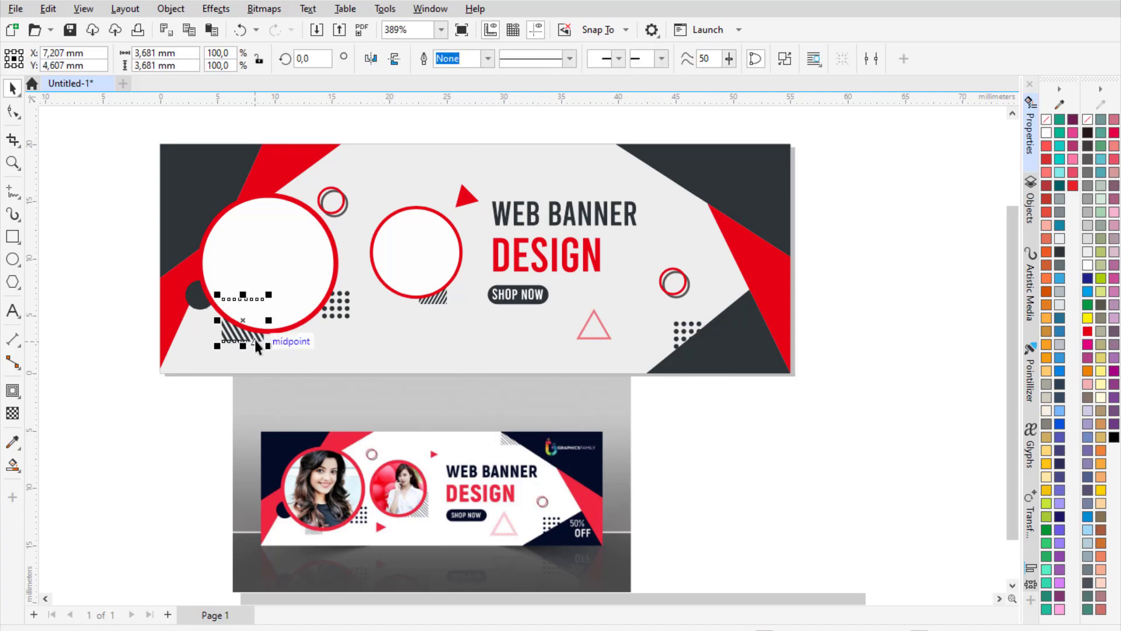
key(F10)
key(space)
mouse_move(265, 310)
mouse_down()
mouse_move(644, 216)
mouse_move(645, 187)
mouse_up()
scroll(645, 121, up, 2)
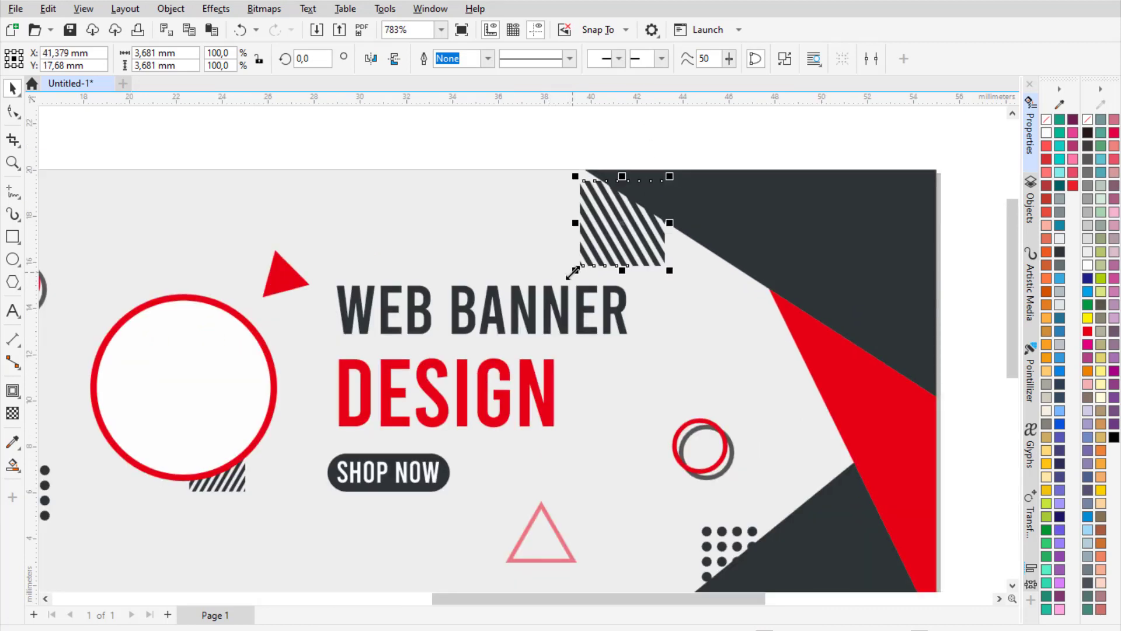
- Shrink the copied striped pattern to about 2.7 mm square and tuck it against the dark corner shape's slanted edge
drag(577, 268, 587, 250)
drag(626, 217, 617, 205)
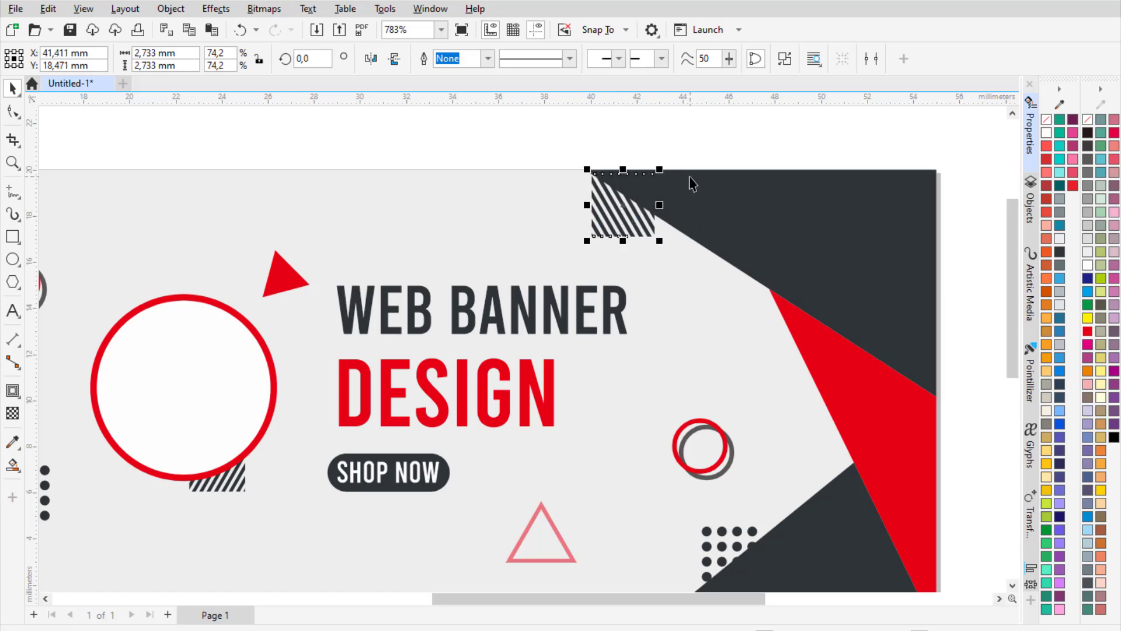
click(607, 142)
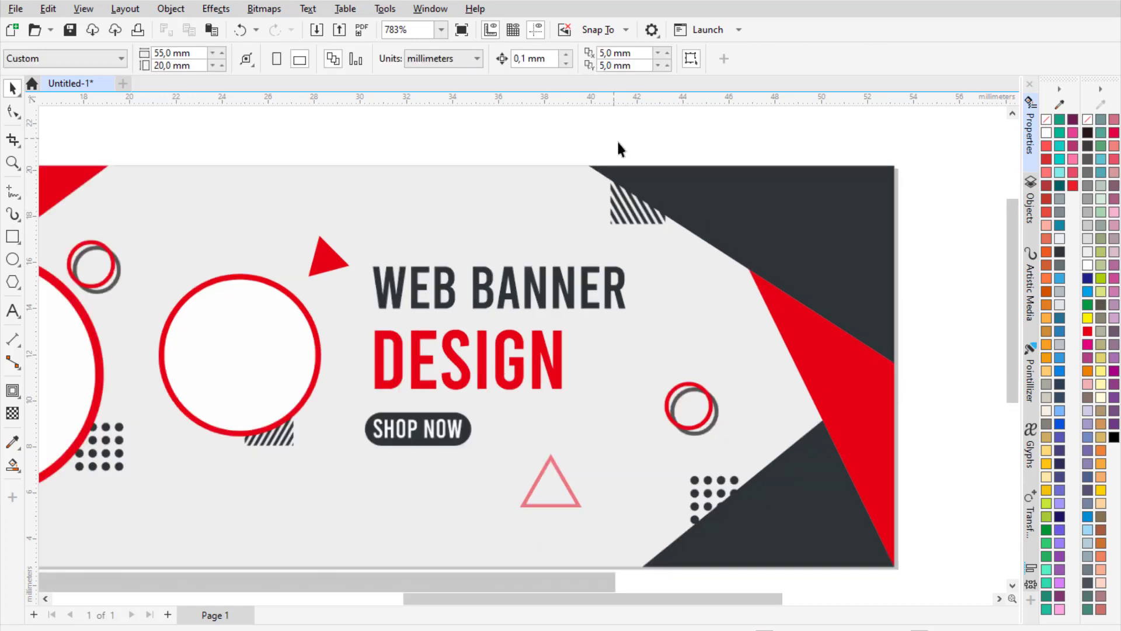
- Import the photo of oranges at about 20.8 × 13.9 mm and position it over the middle of the banner
scroll(607, 142, down, 2)
scroll(620, 153, up, 3)
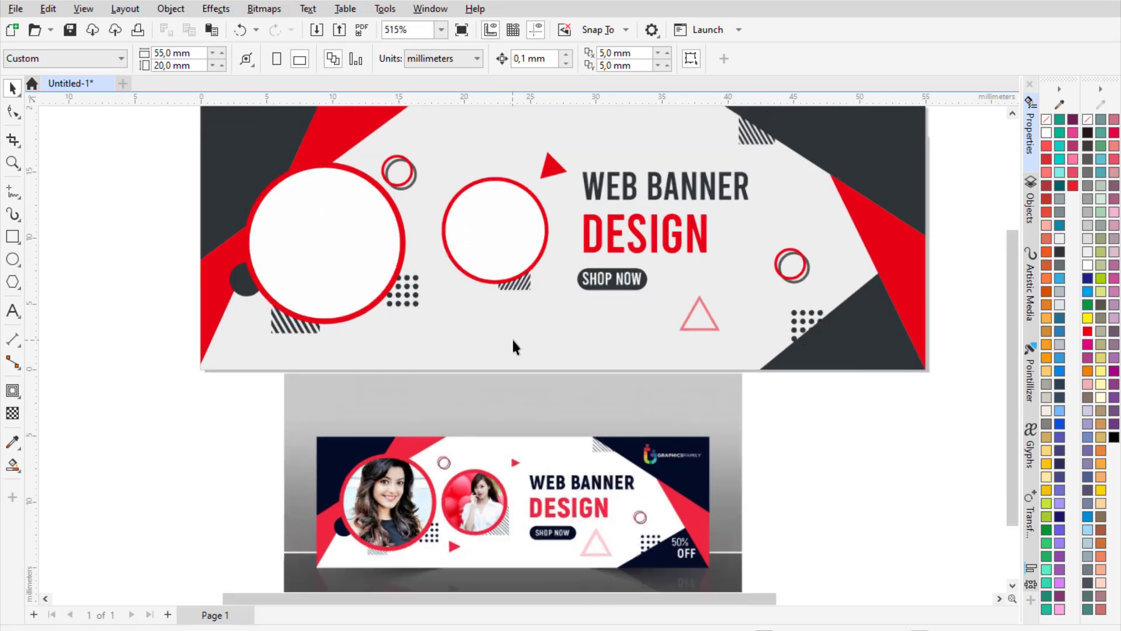
scroll(309, 435, up, 1)
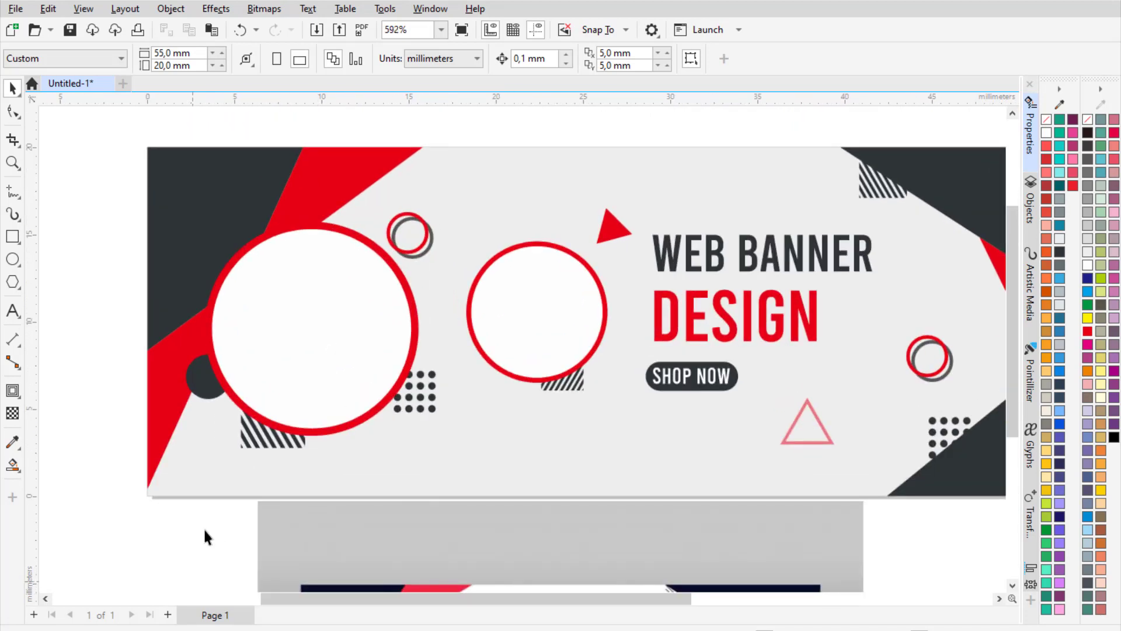
click(15, 8)
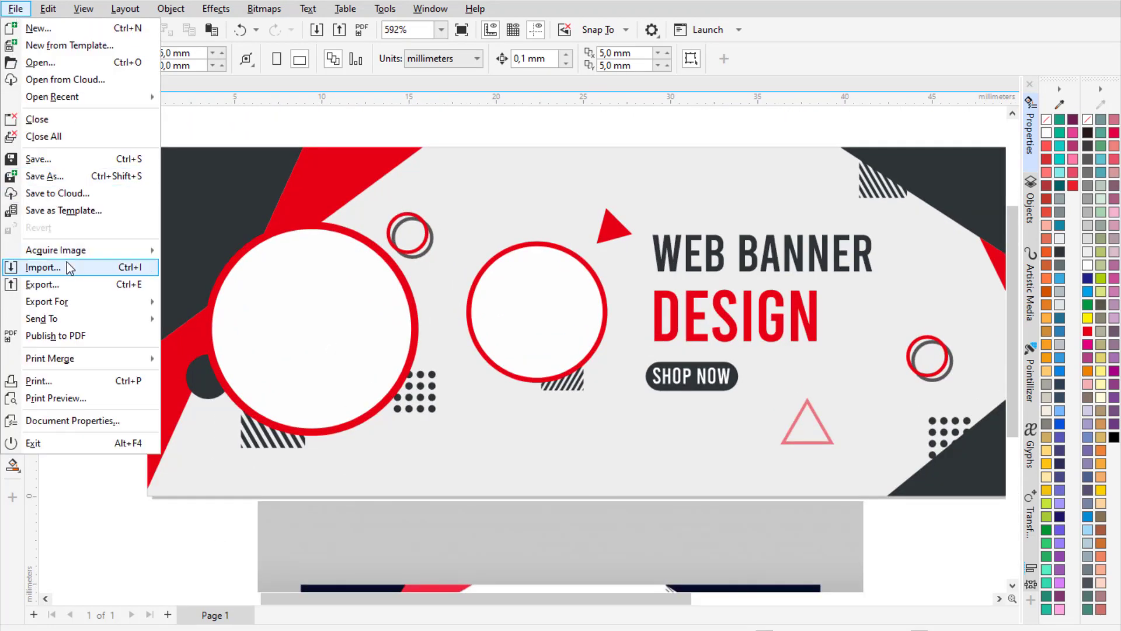
click(129, 266)
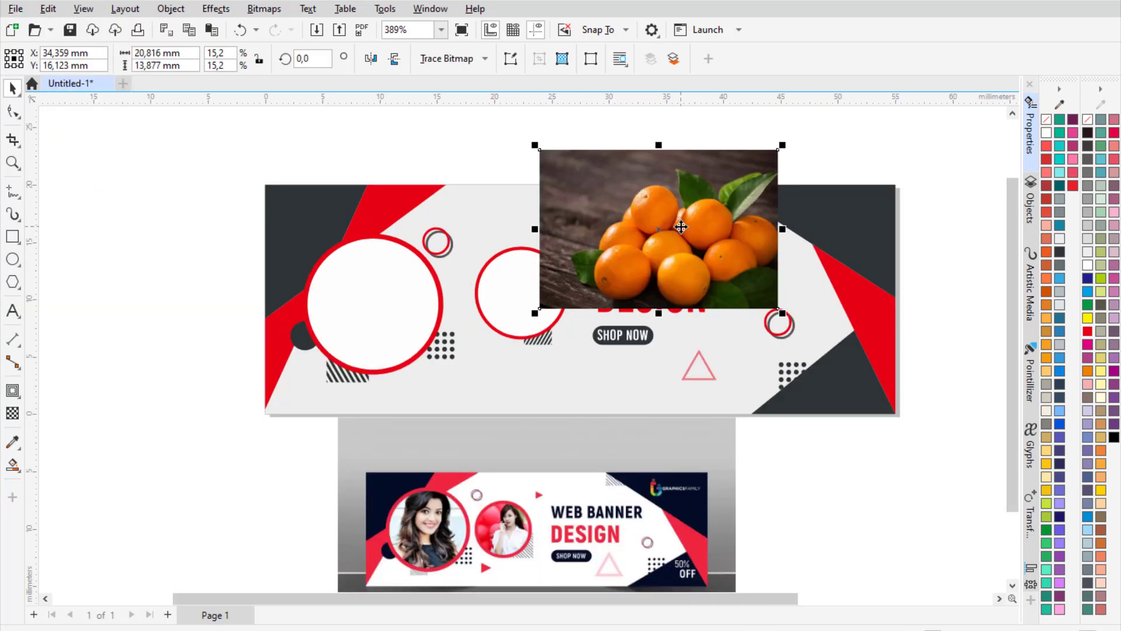
drag(680, 236, 606, 301)
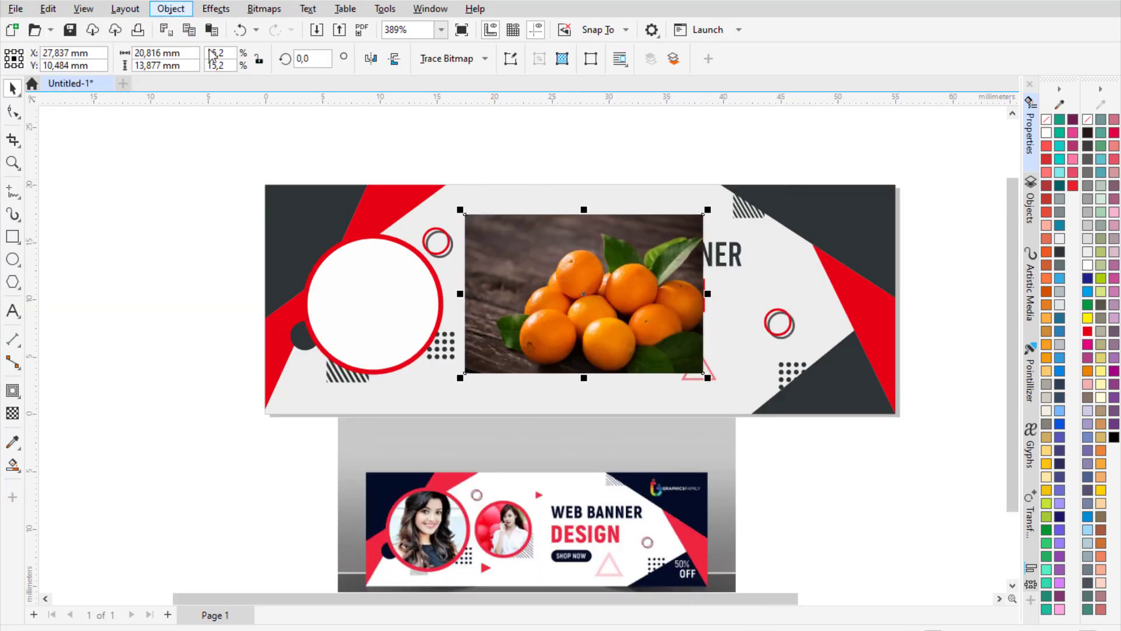
- PowerClip the oranges photo inside the large red-outlined circle
click(170, 8)
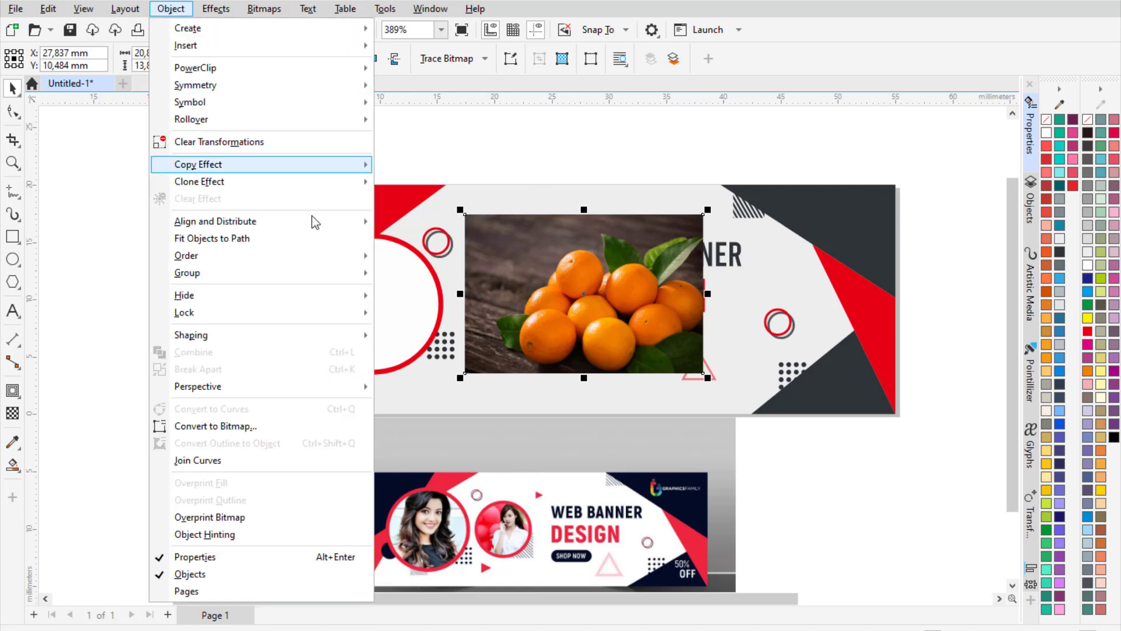
mouse_move(313, 74)
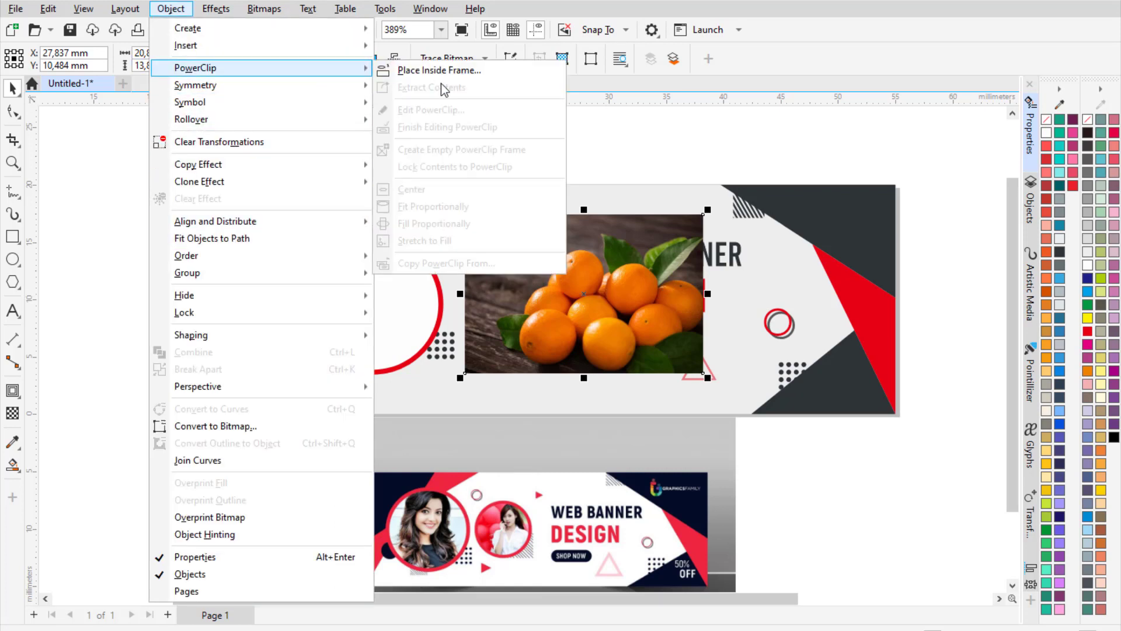
click(476, 71)
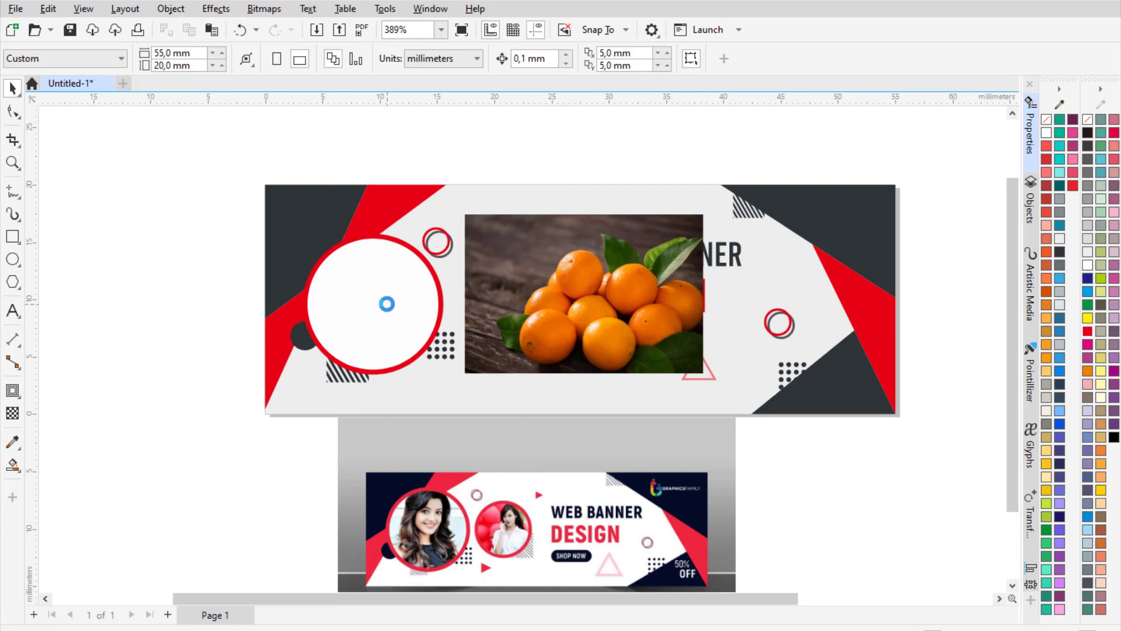
click(387, 303)
click(206, 308)
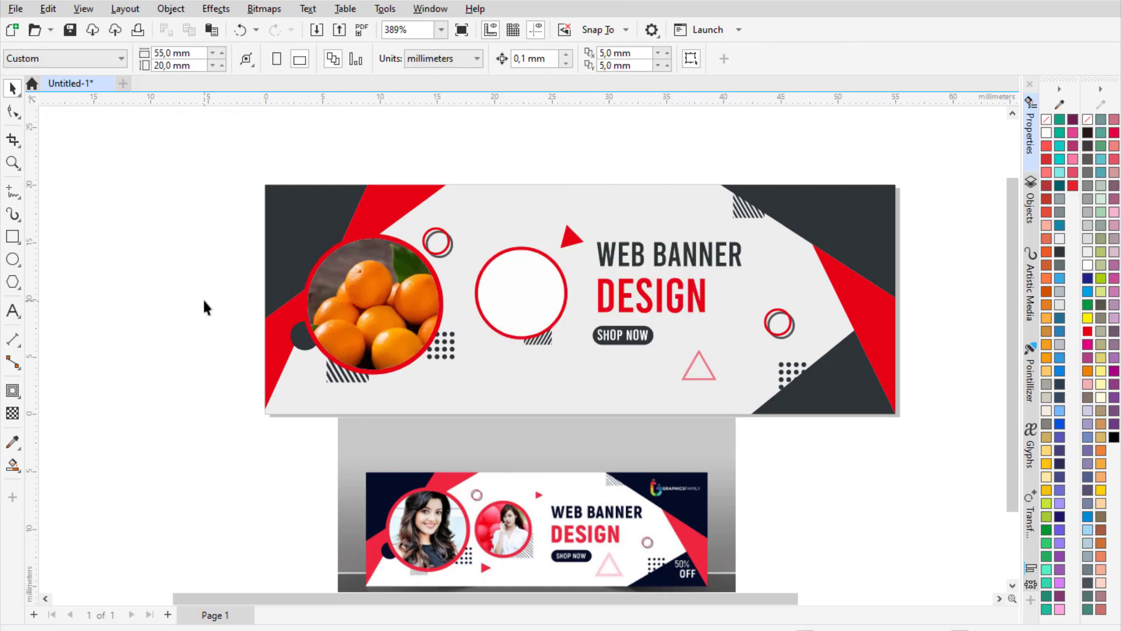